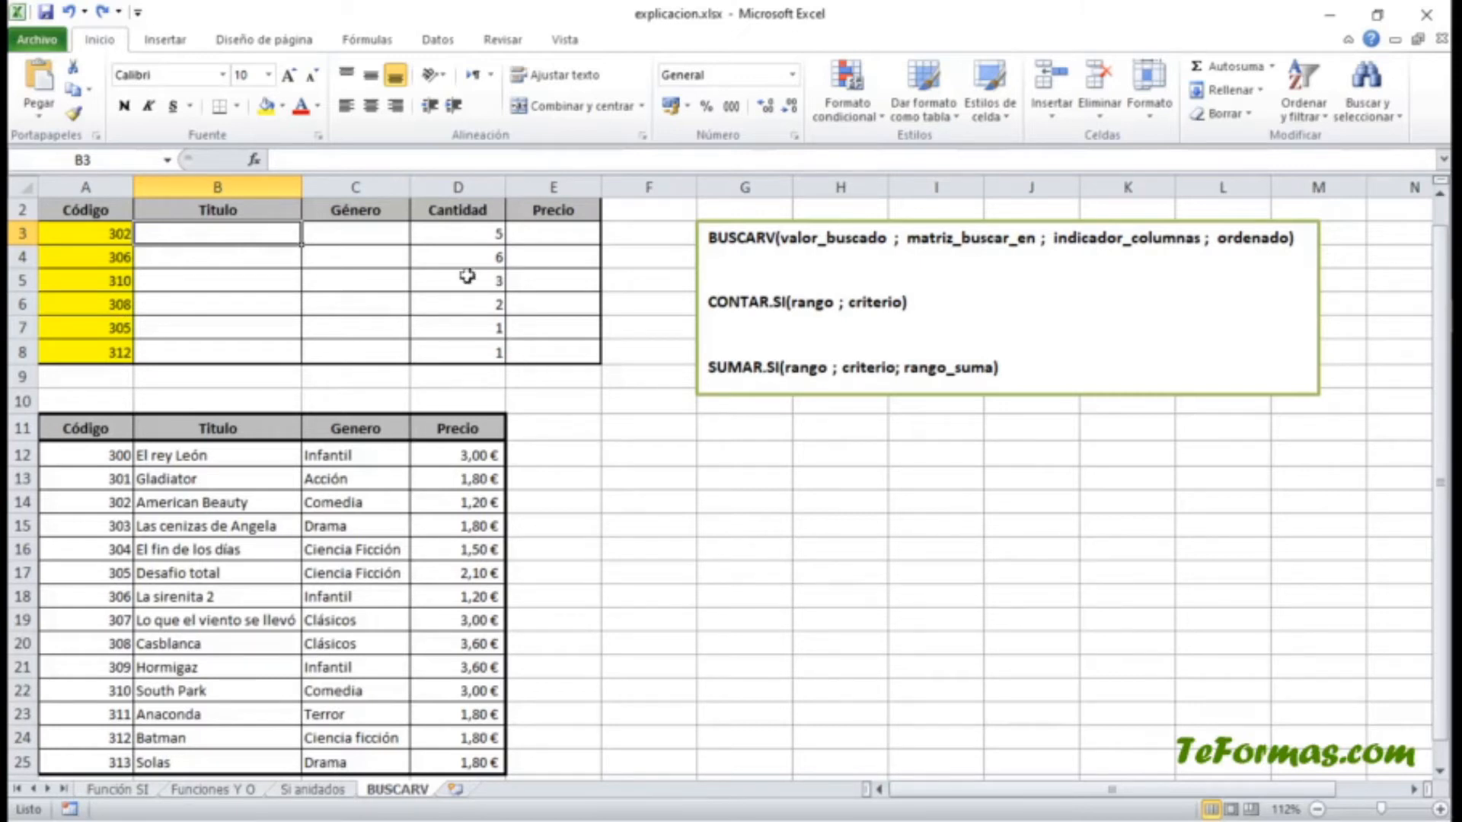
Examine the descriptions of the BUSCARV arguments for cell B3, from Valor_buscado to Ordenado, without inserting the function.
left_click(370, 40)
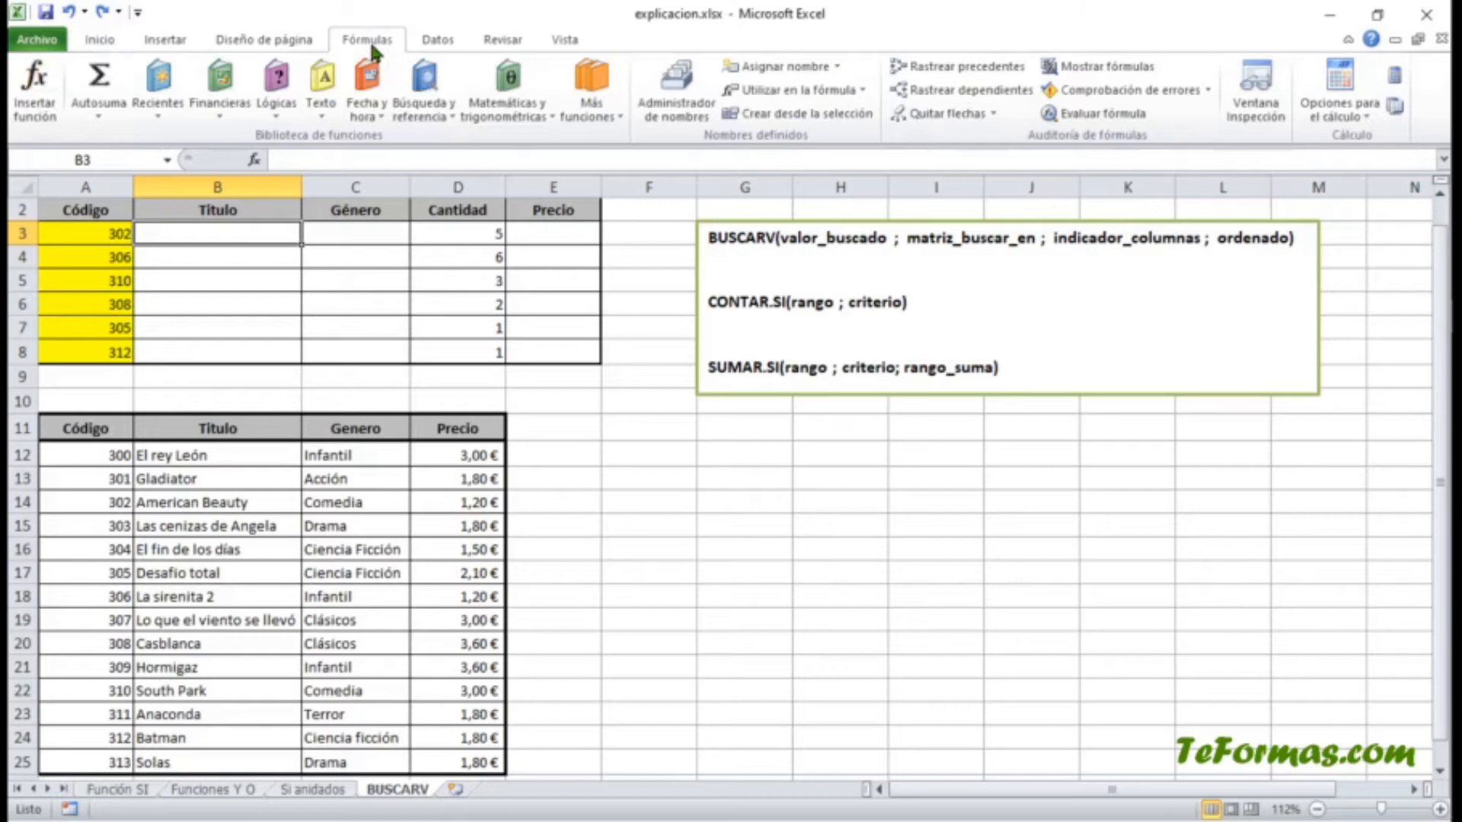
left_click(415, 92)
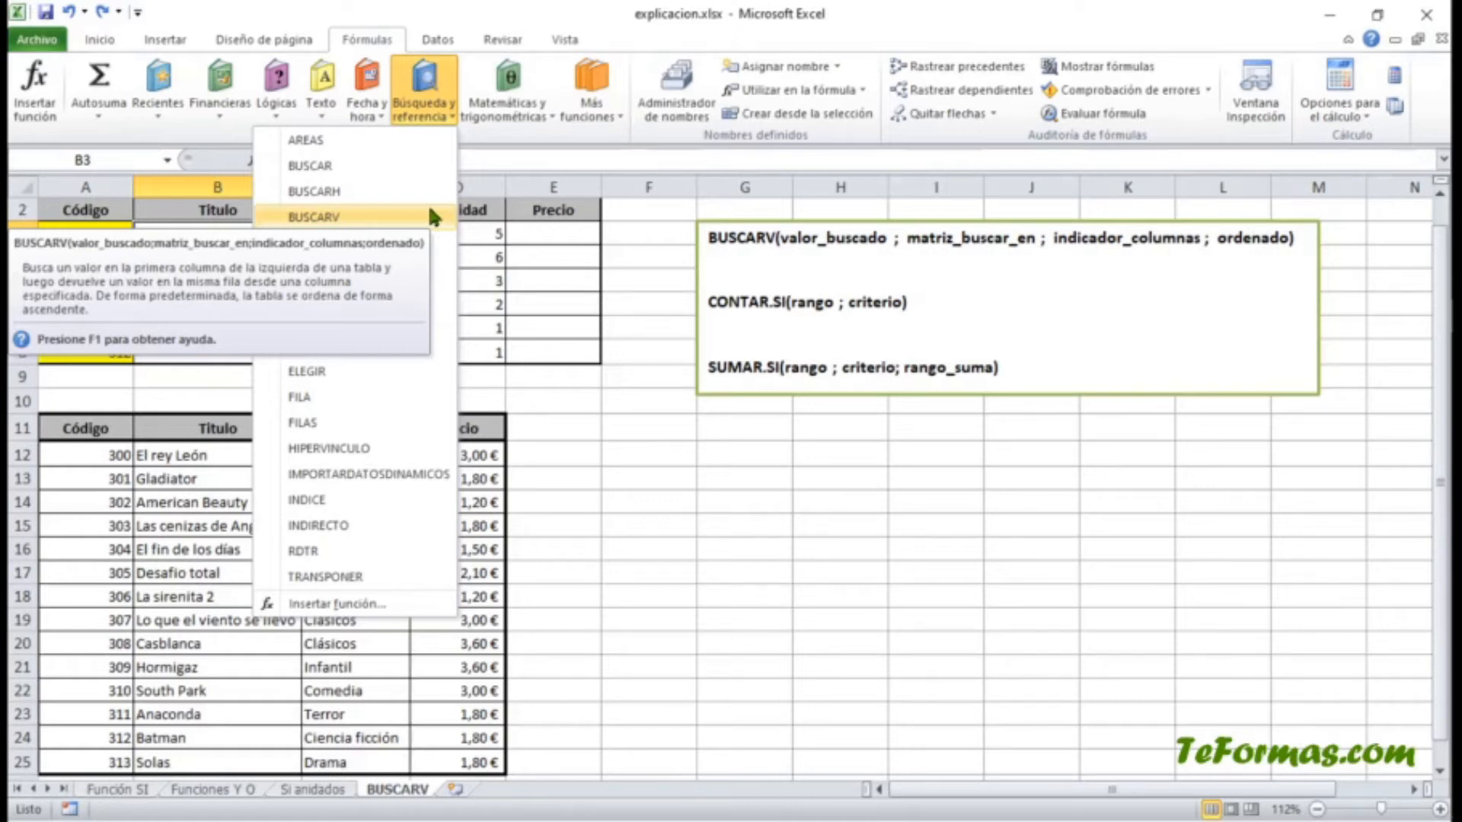
left_click(428, 217)
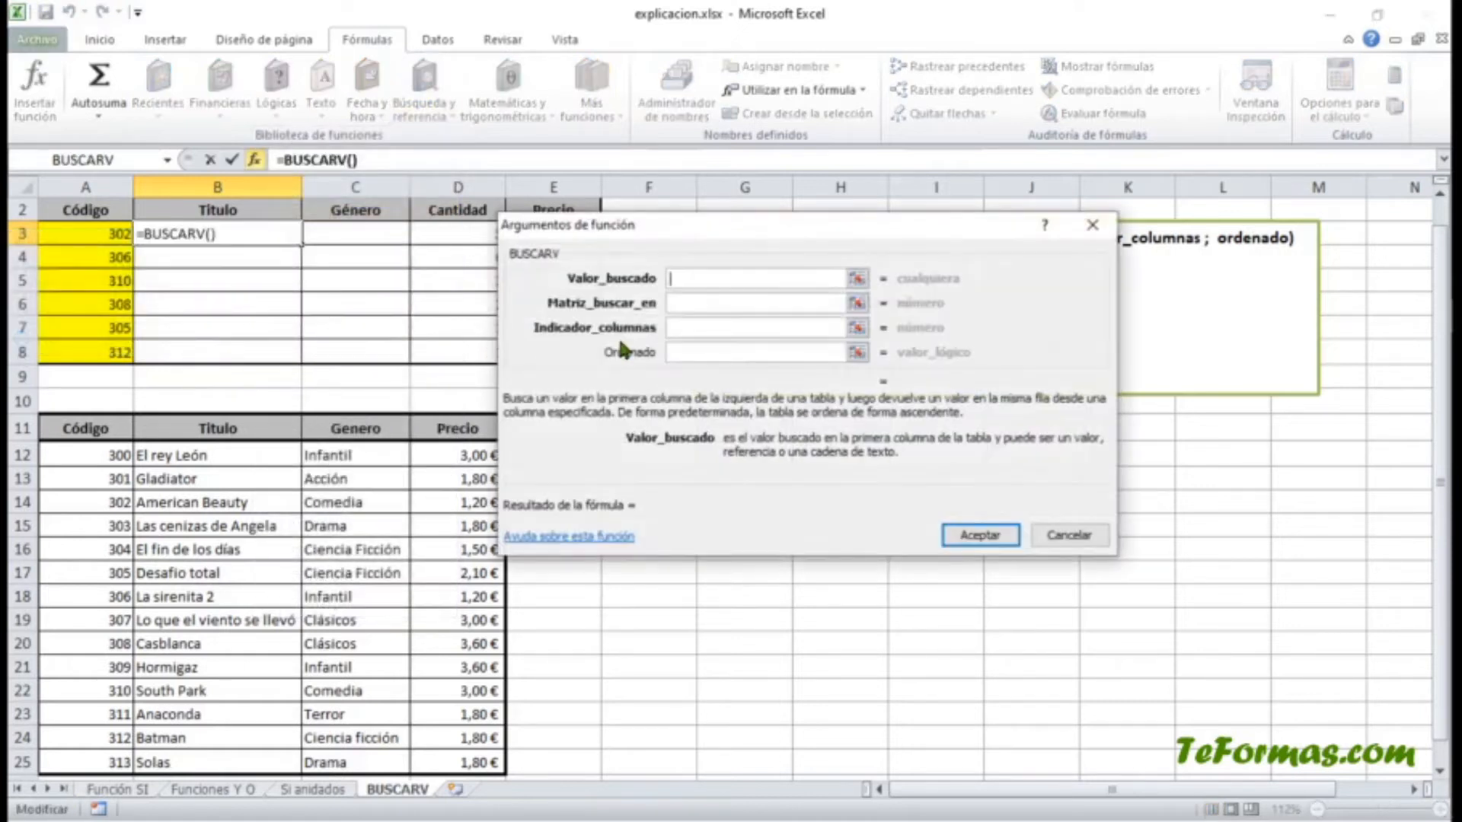
left_click_drag(657, 226, 797, 287)
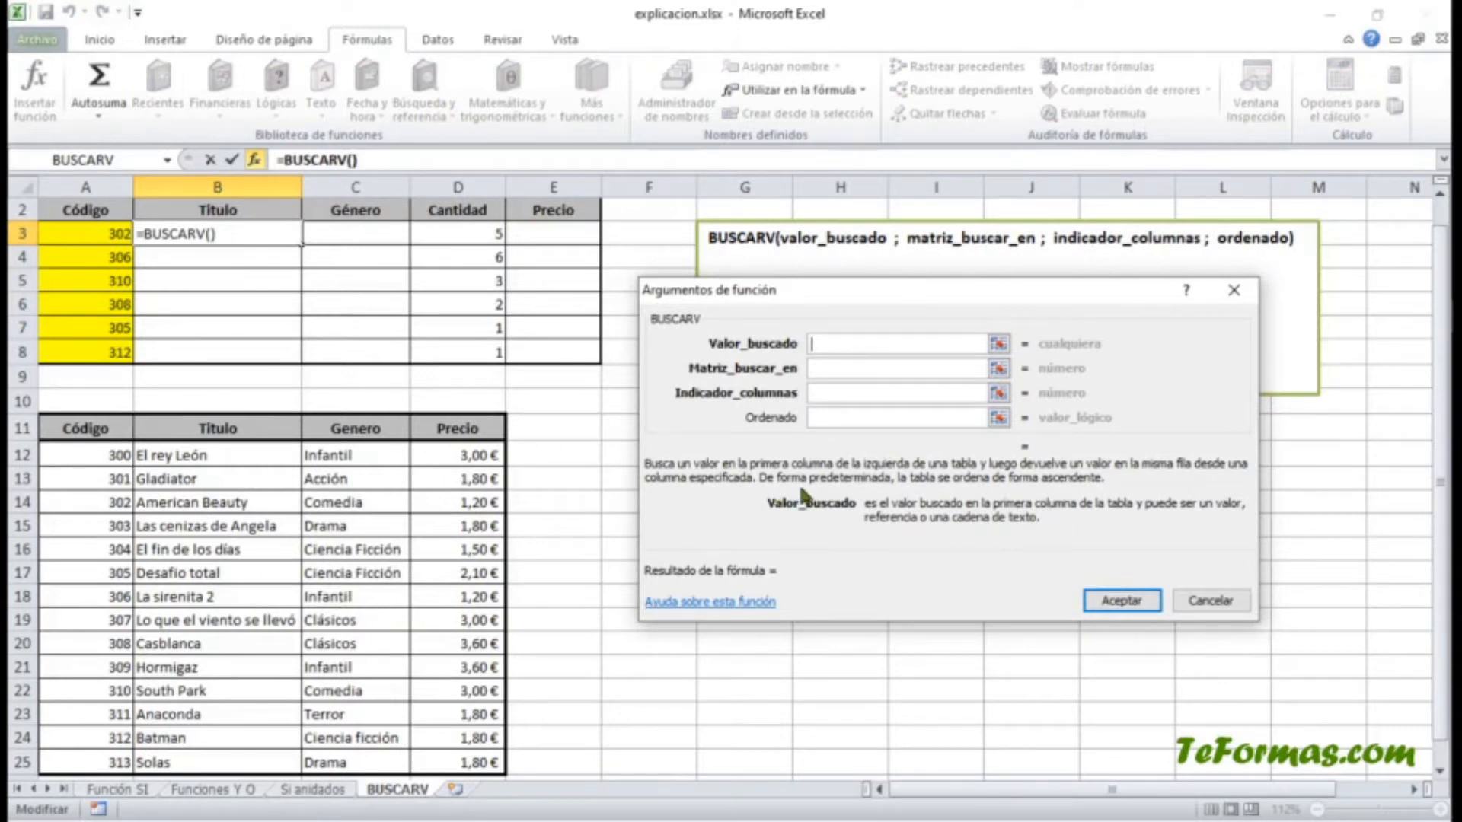
left_click(826, 367)
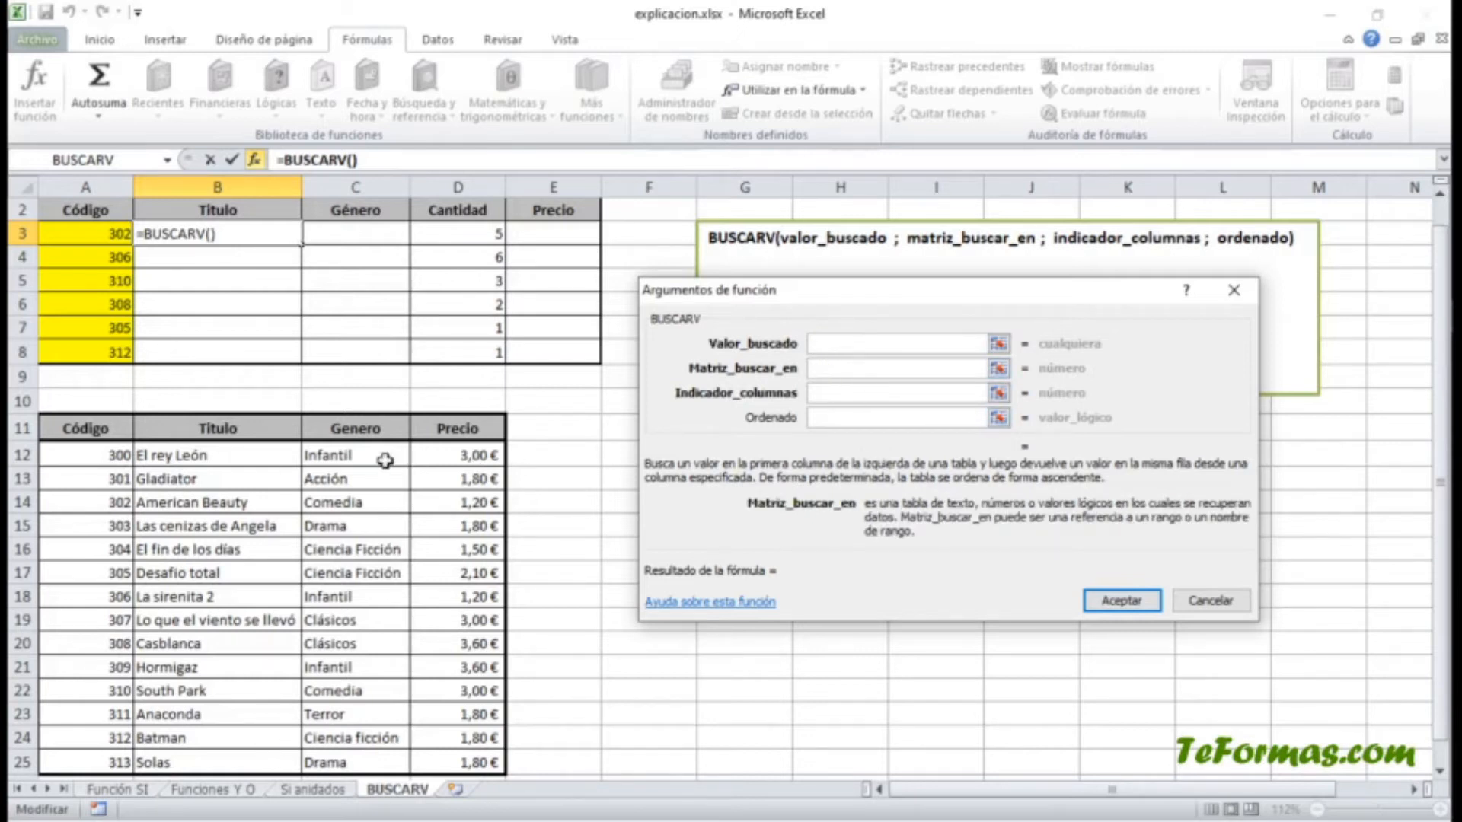
left_click(872, 393)
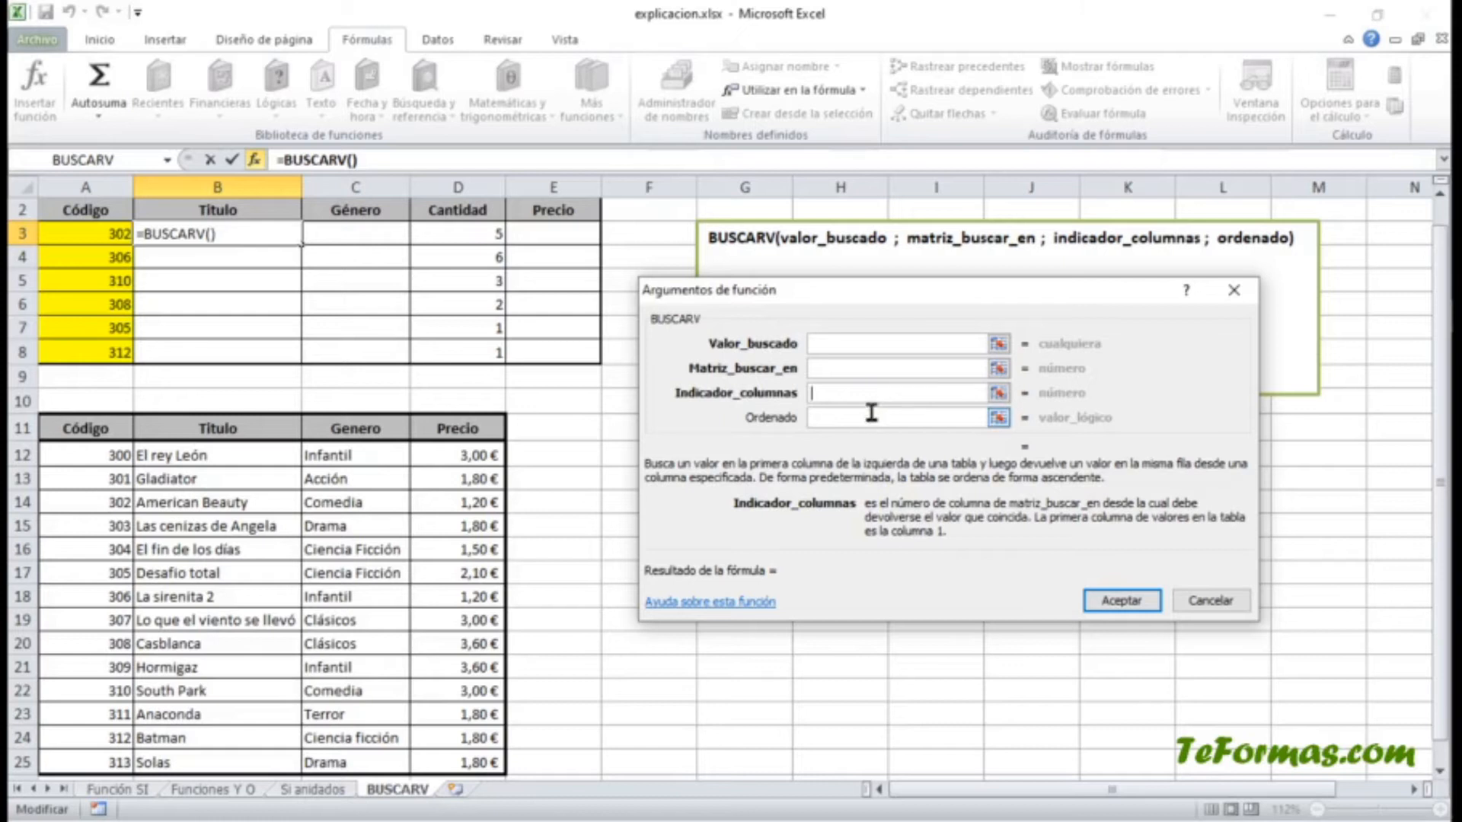
left_click(871, 420)
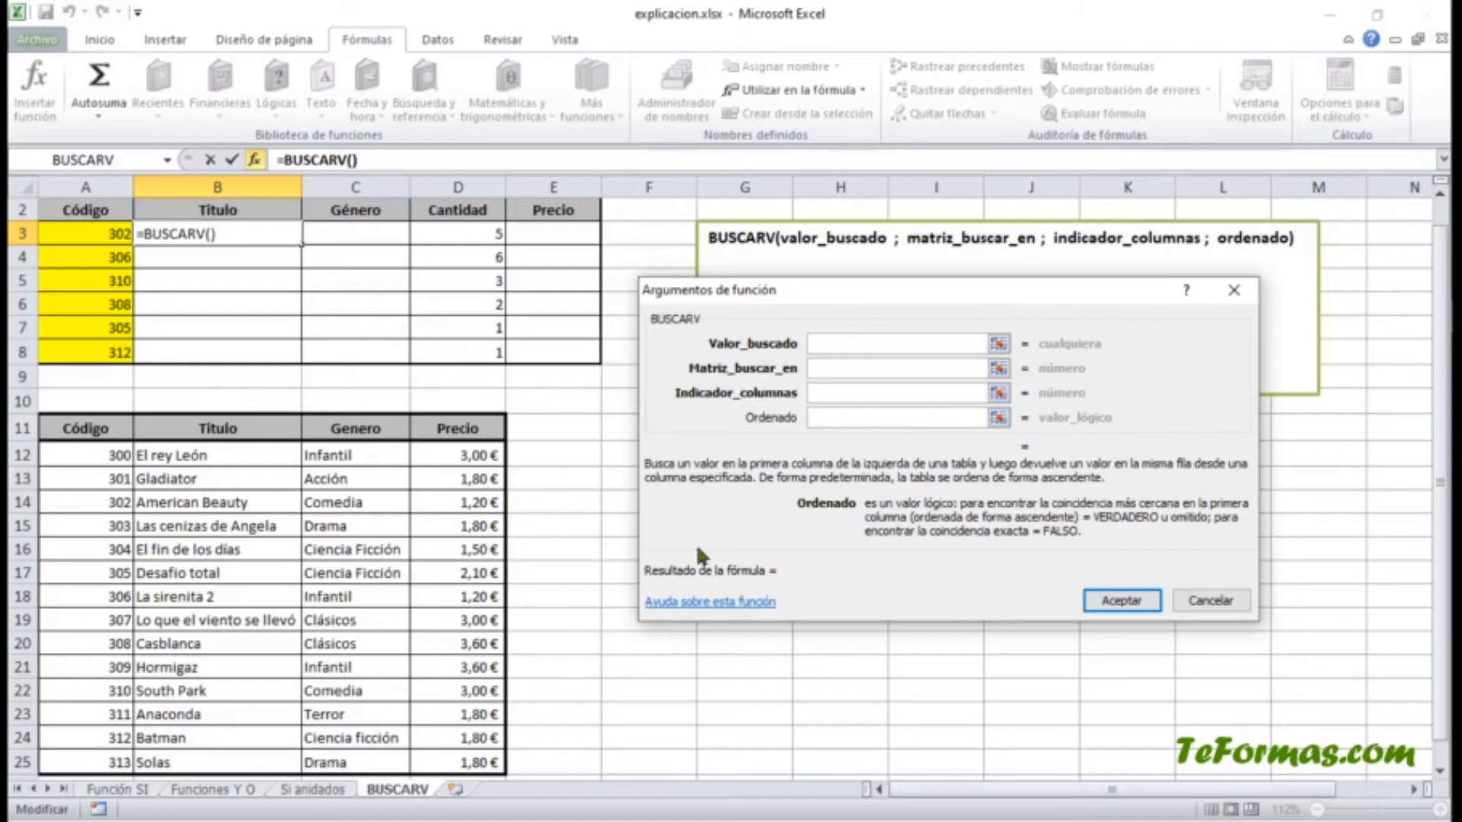
left_click(1185, 600)
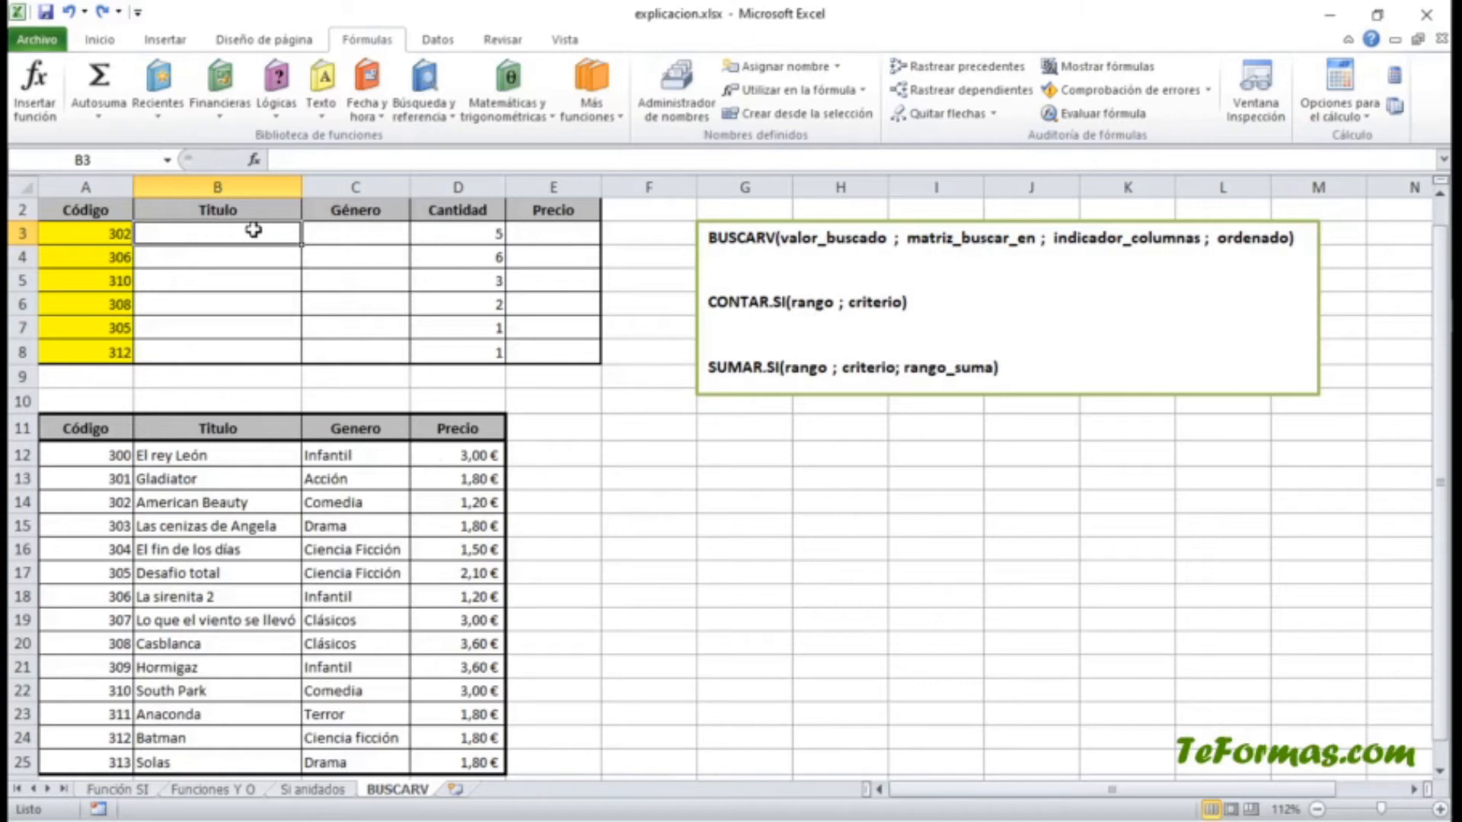
Start a BUSCARV function in cell B3 with A3 as Valor_buscado and A12:D25 as Matriz_buscar_en.
left_click(442, 111)
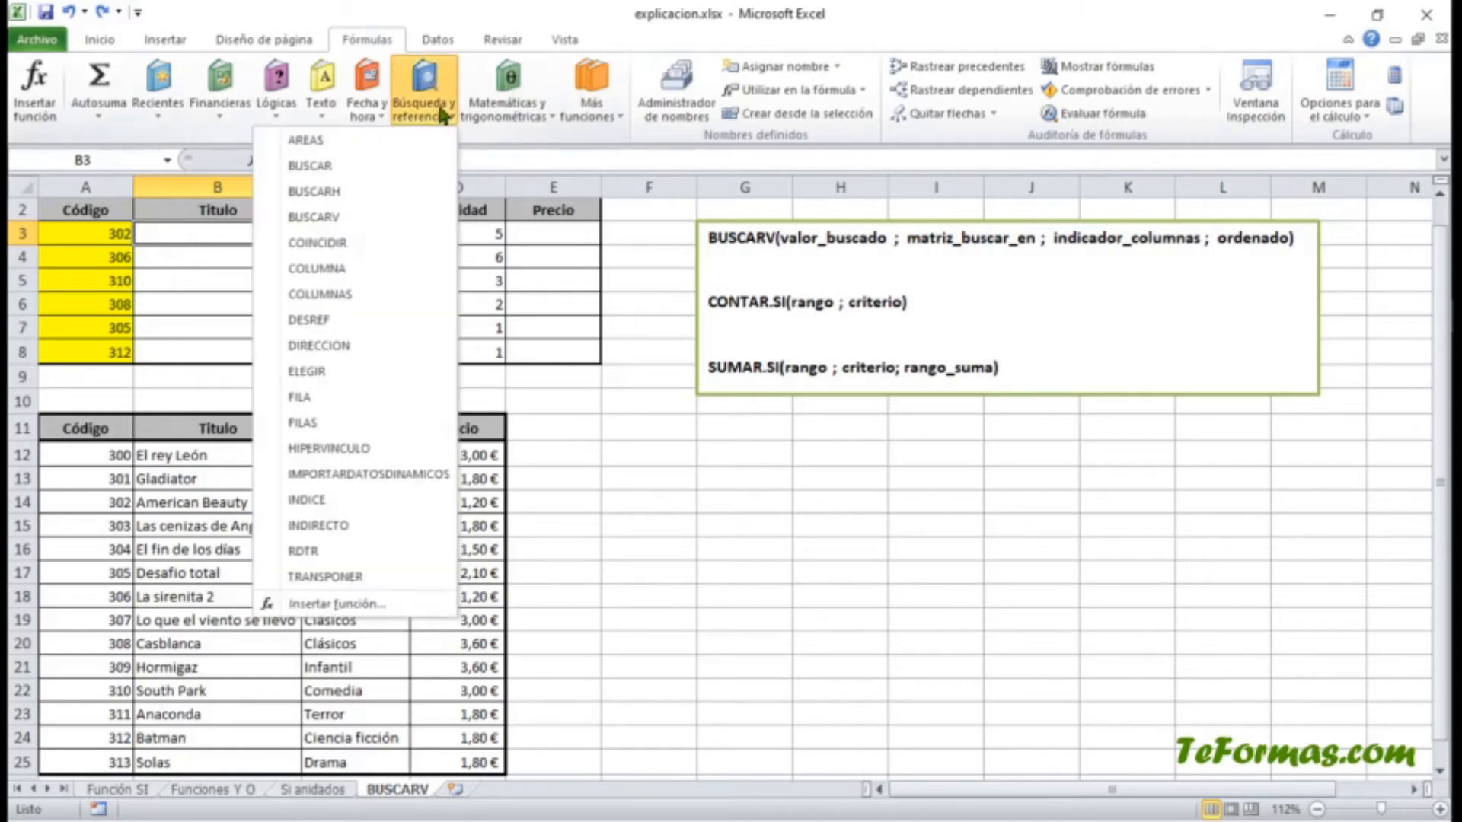
left_click(415, 219)
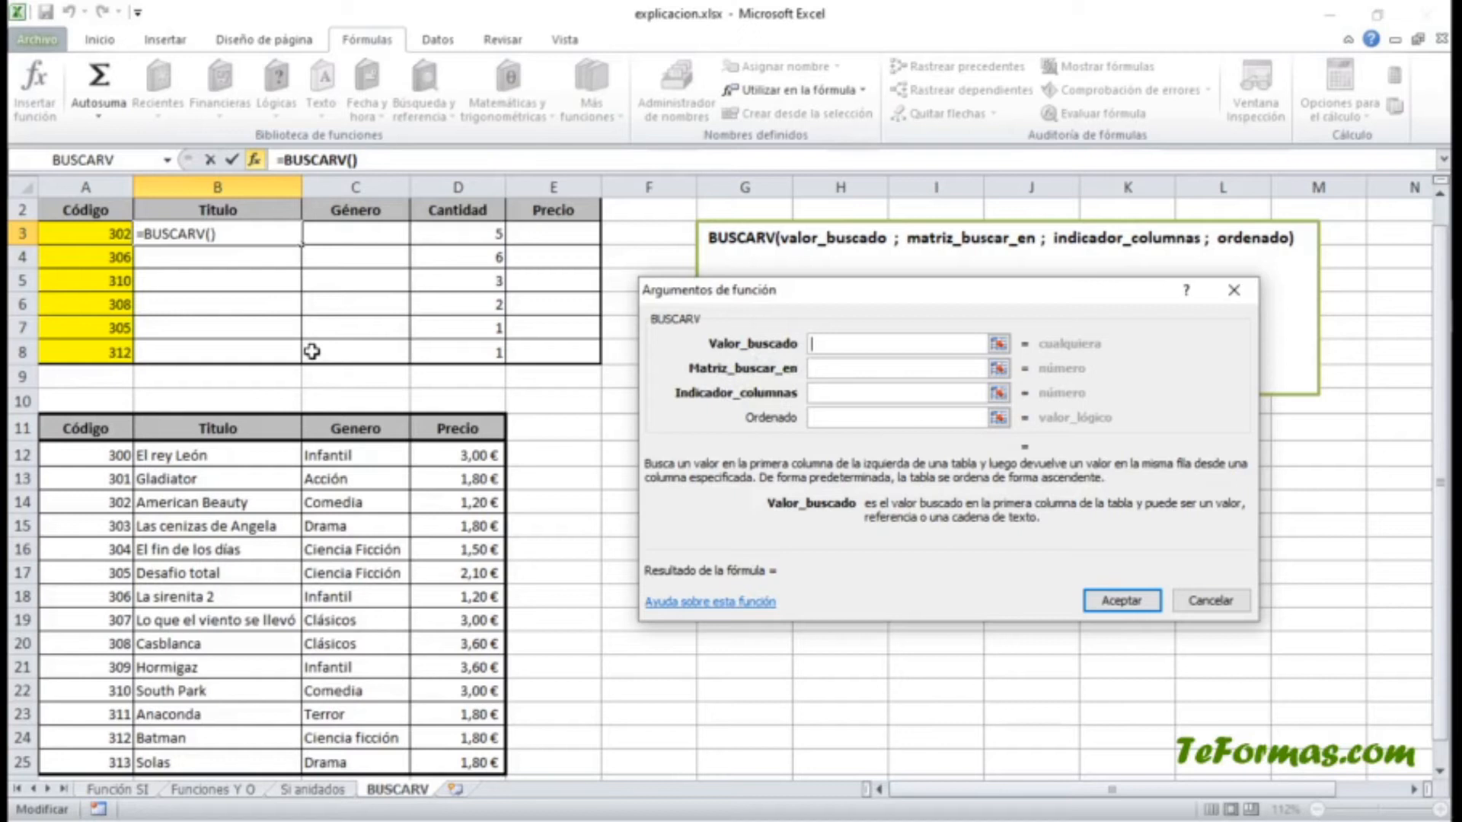
left_click(119, 233)
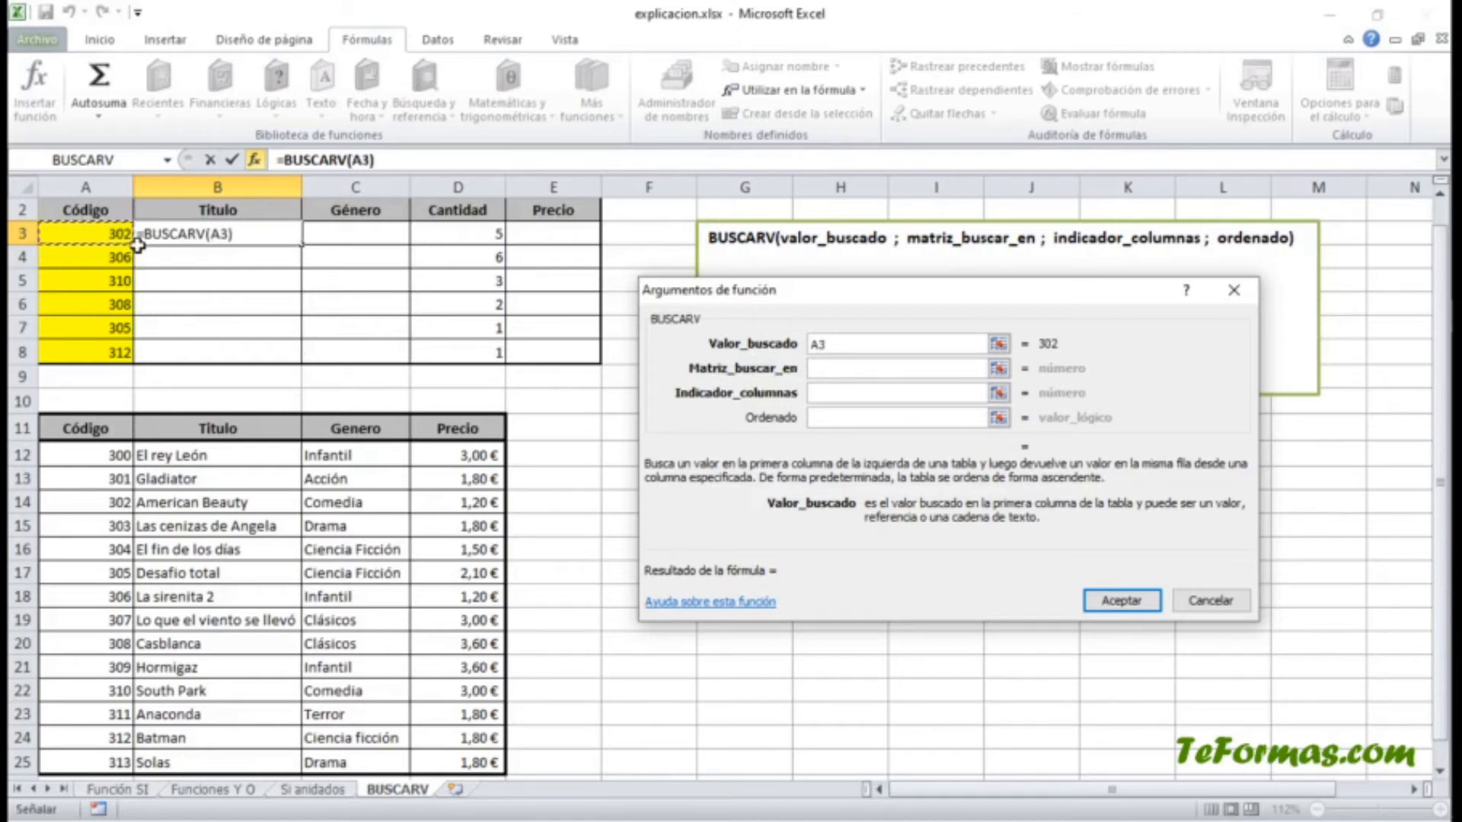
left_click(814, 373)
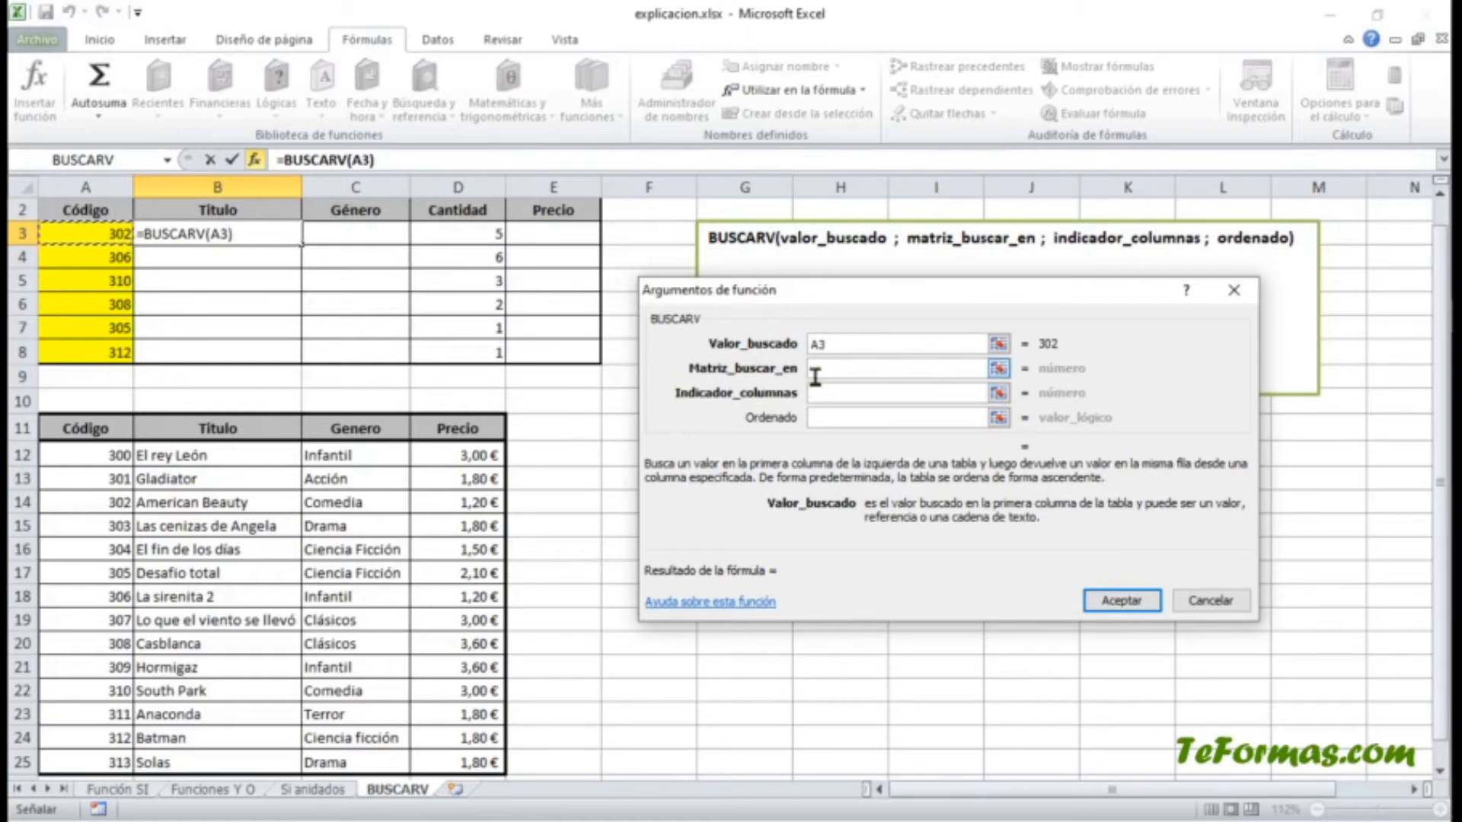
left_click(814, 373)
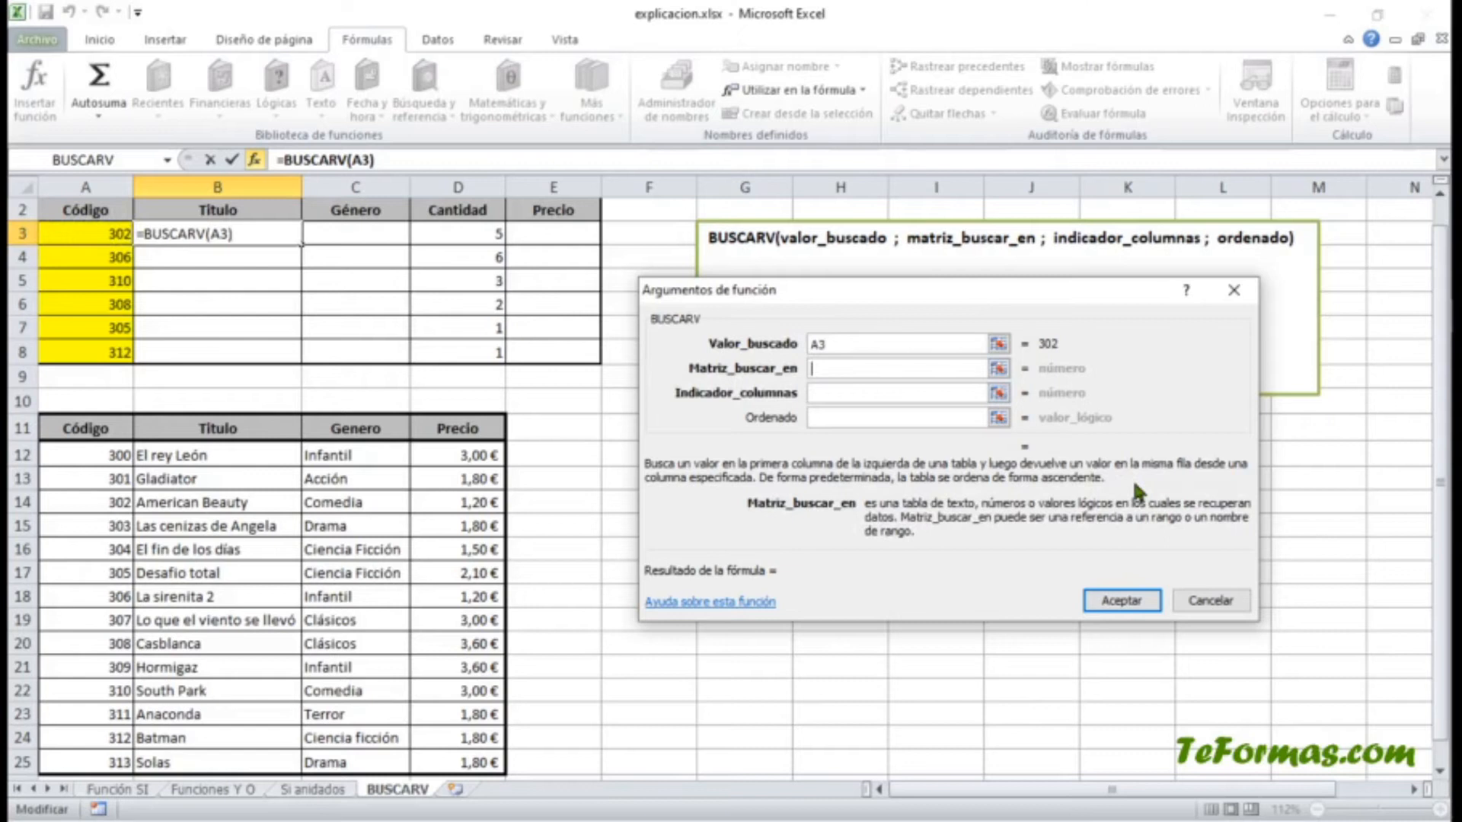
left_click_drag(114, 454, 457, 767)
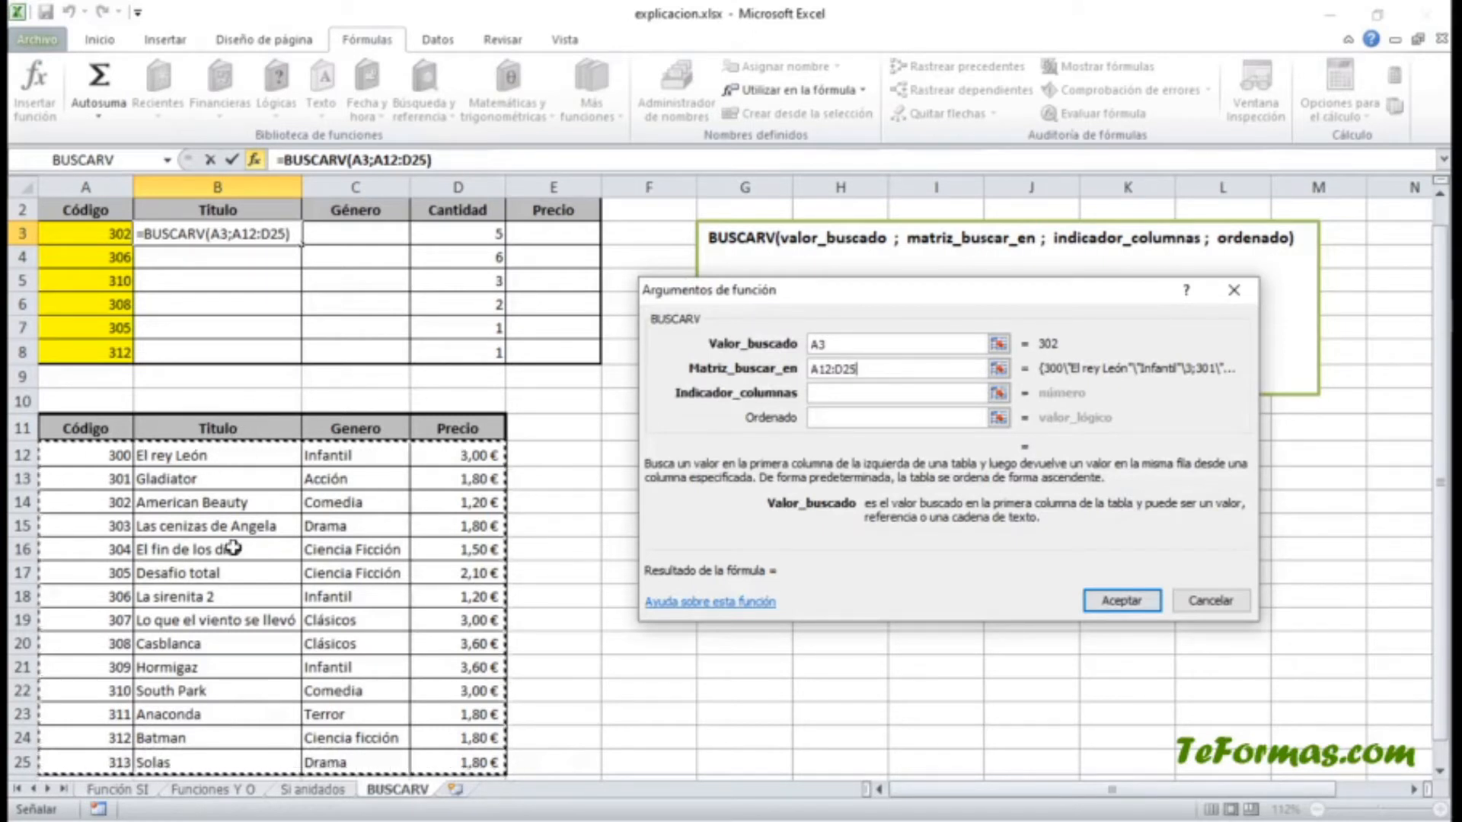
Complete the BUSCARV function in B3 with Indicador_columnas 2 and Ordenado FALSO, and accept it.
left_click(821, 393)
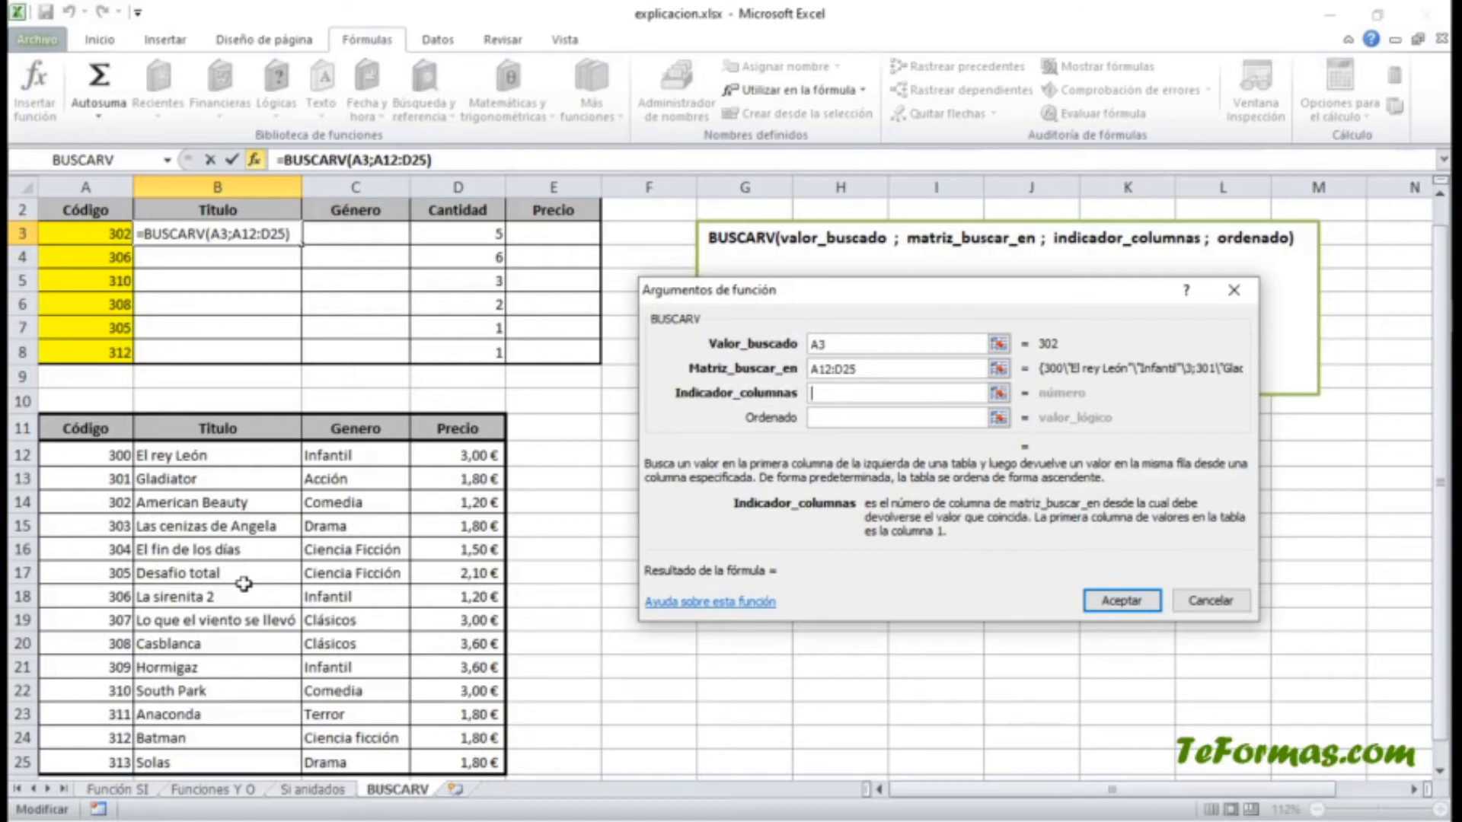
type("2")
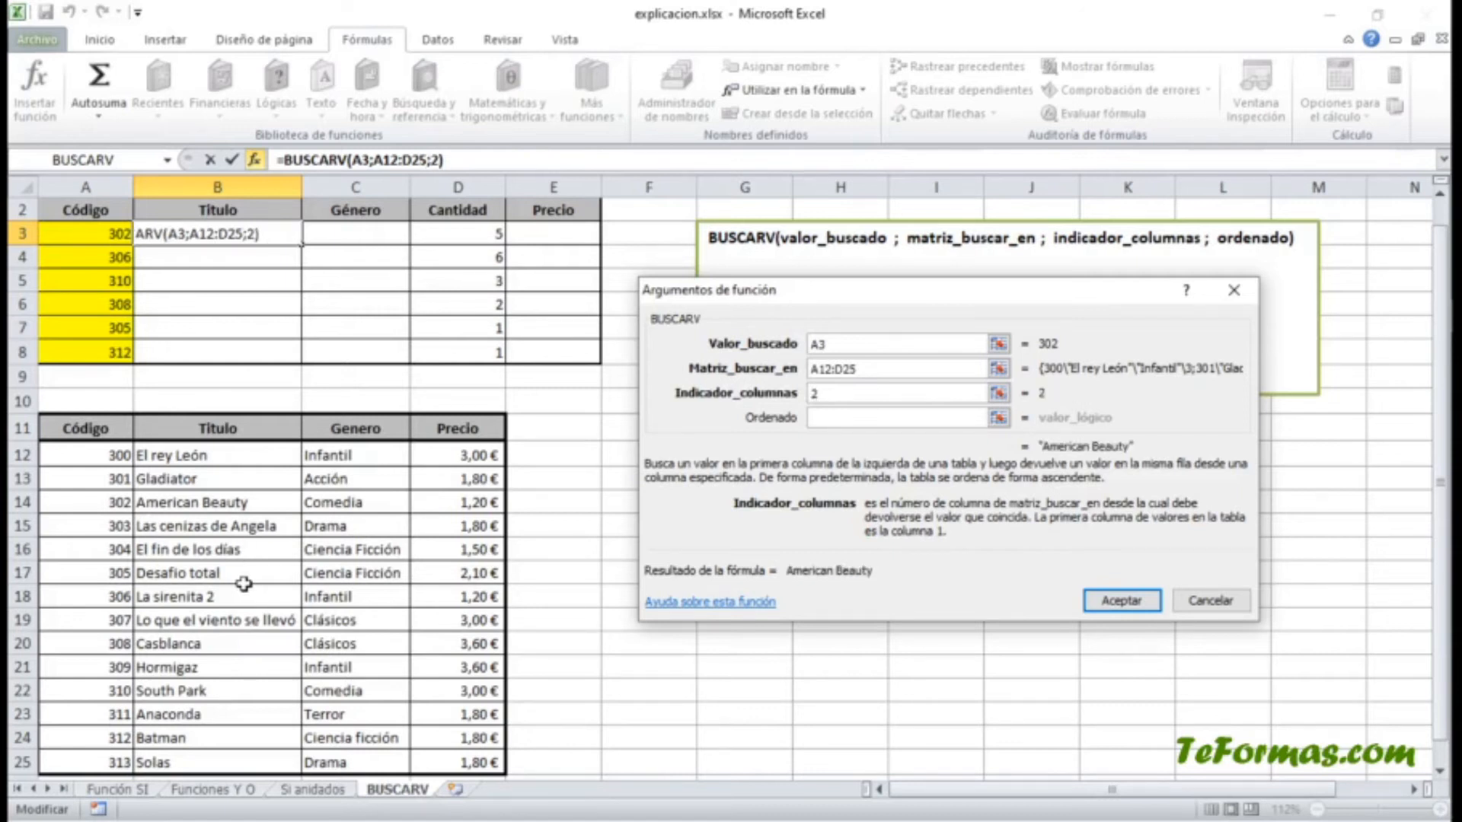
left_click(918, 418)
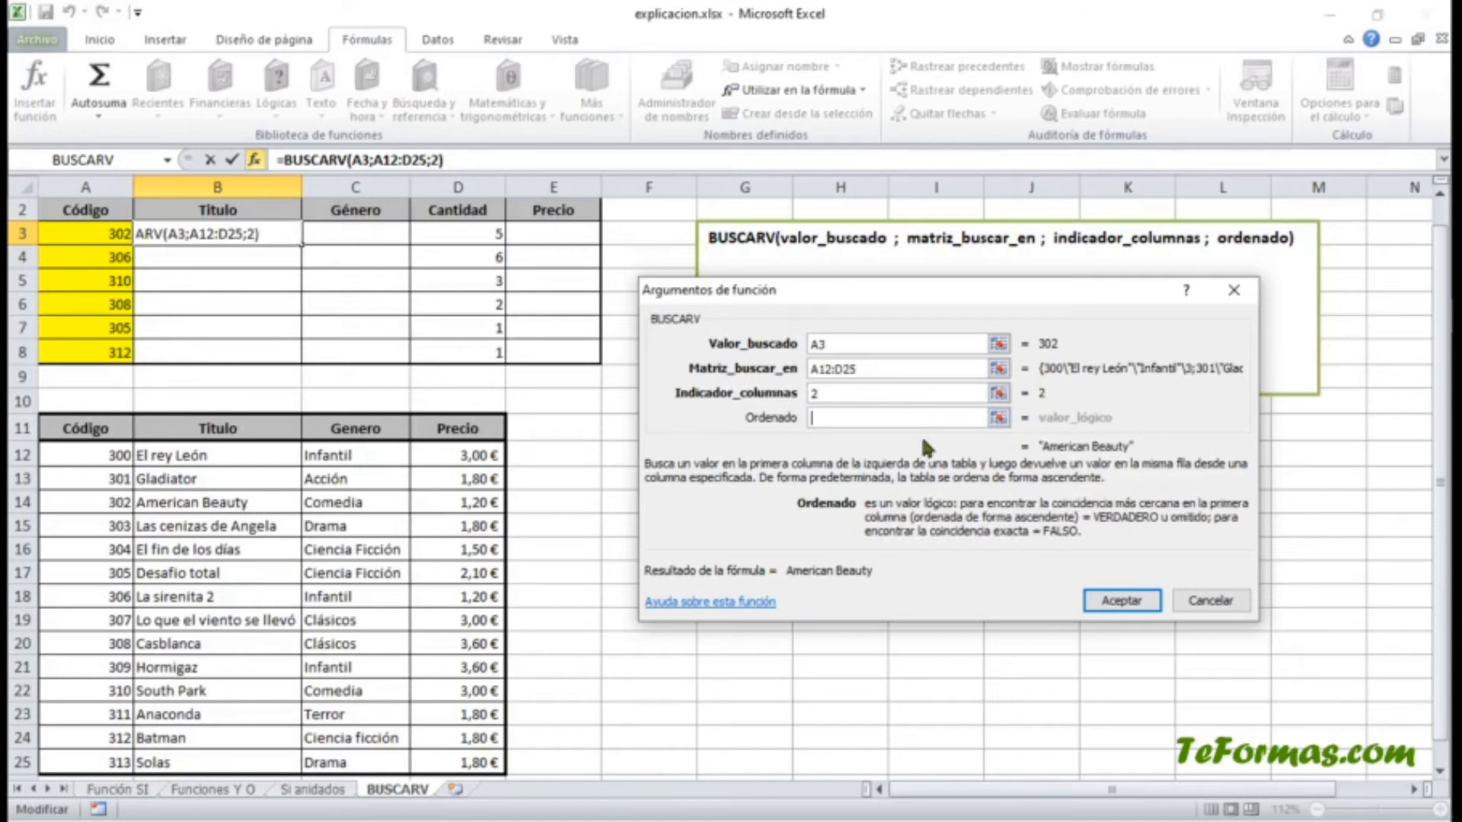
type("FAL")
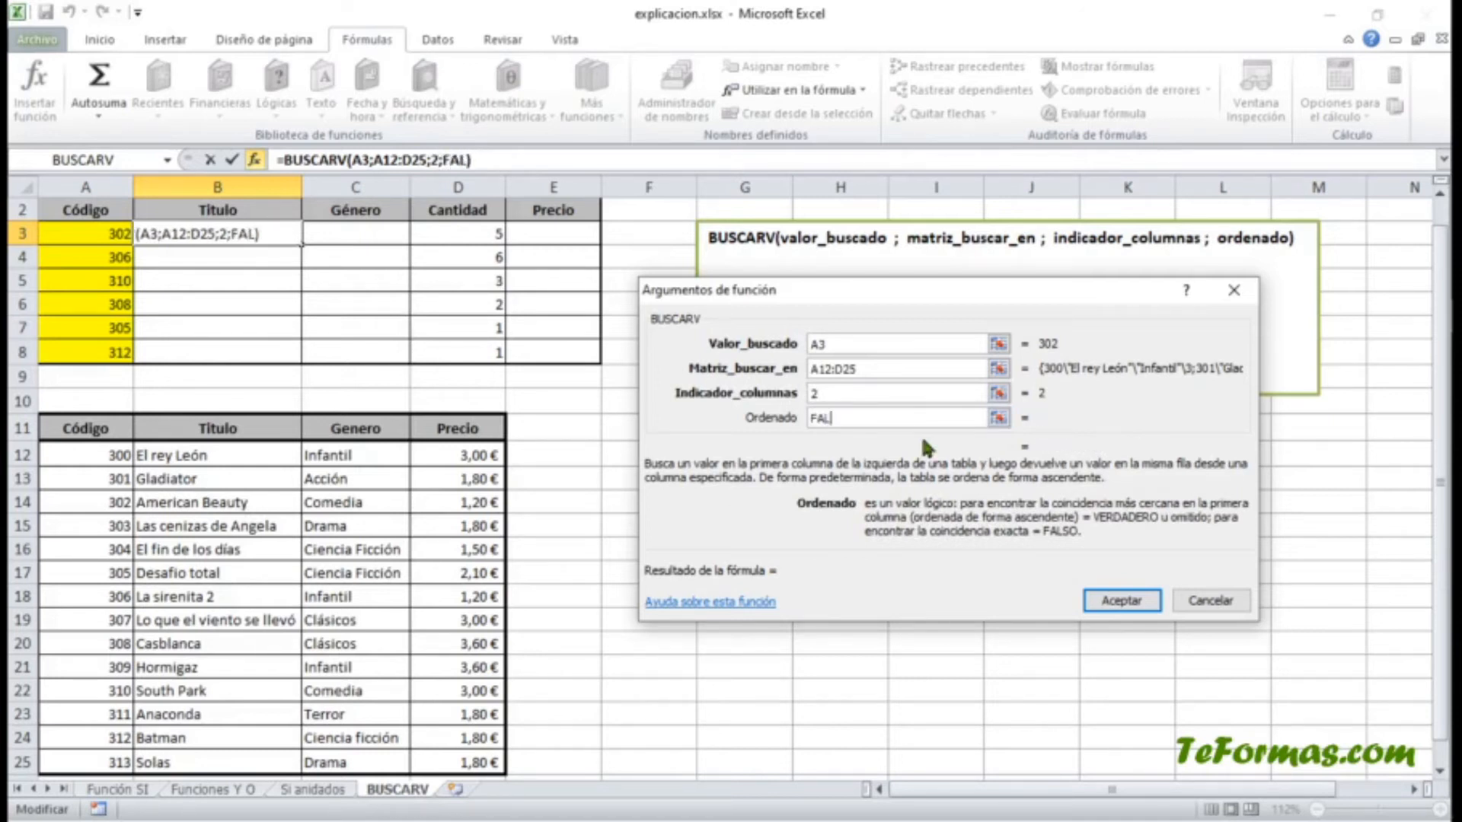
type("SO")
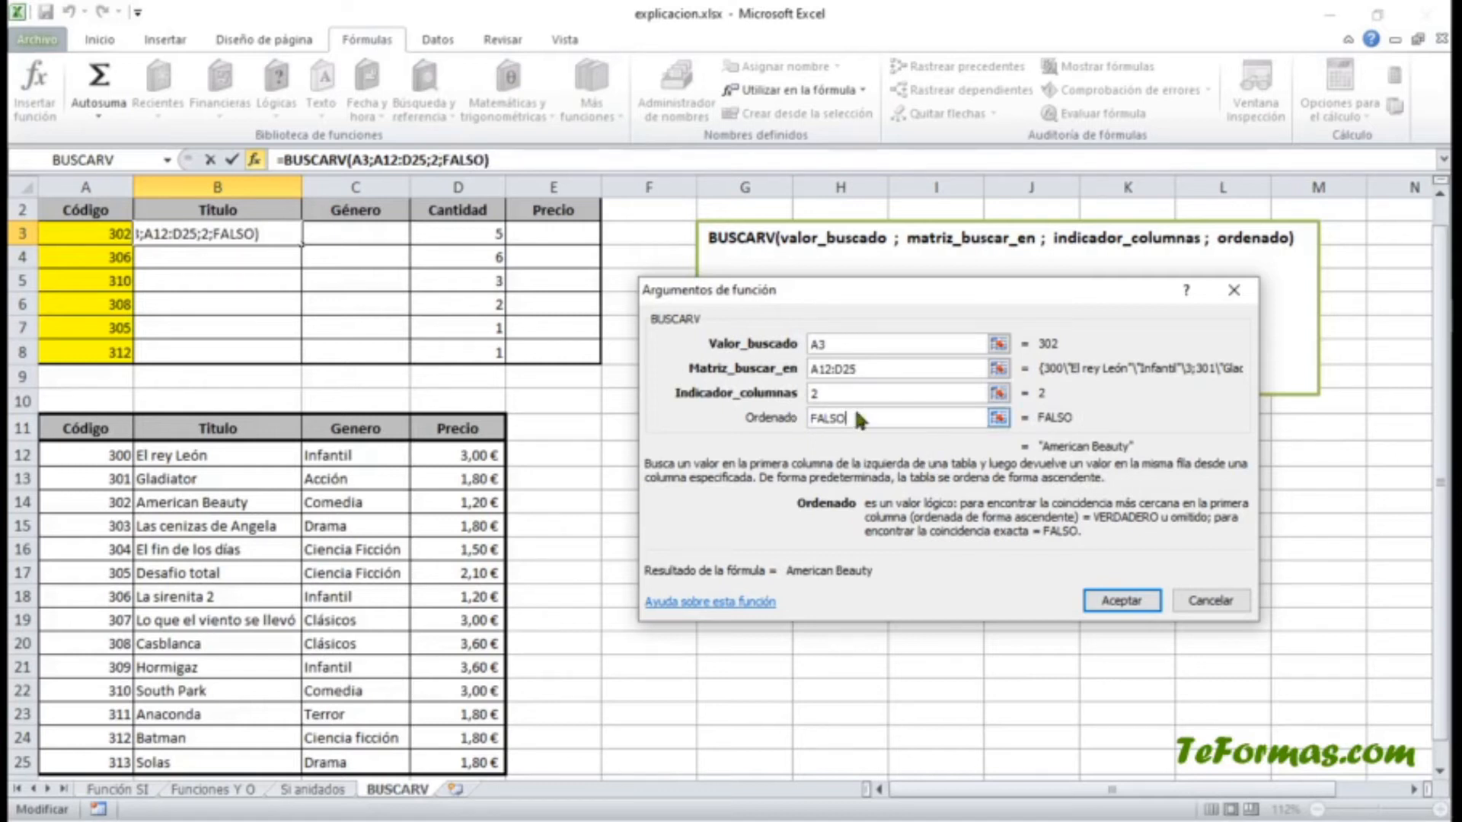
left_click(1121, 601)
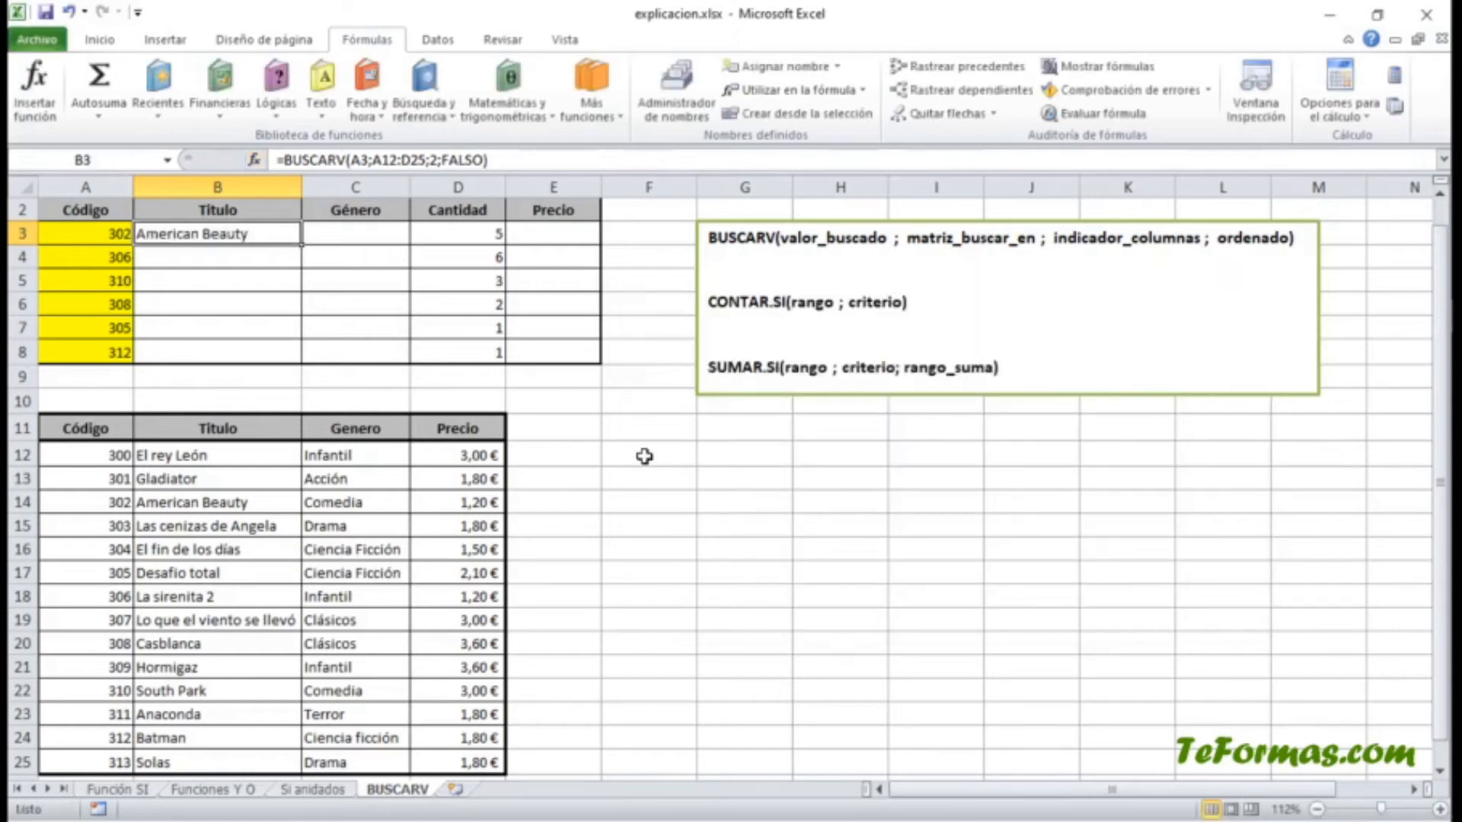
Make the table range in the B3 formula absolute, as $A$12:$D$25.
double_click(256, 236)
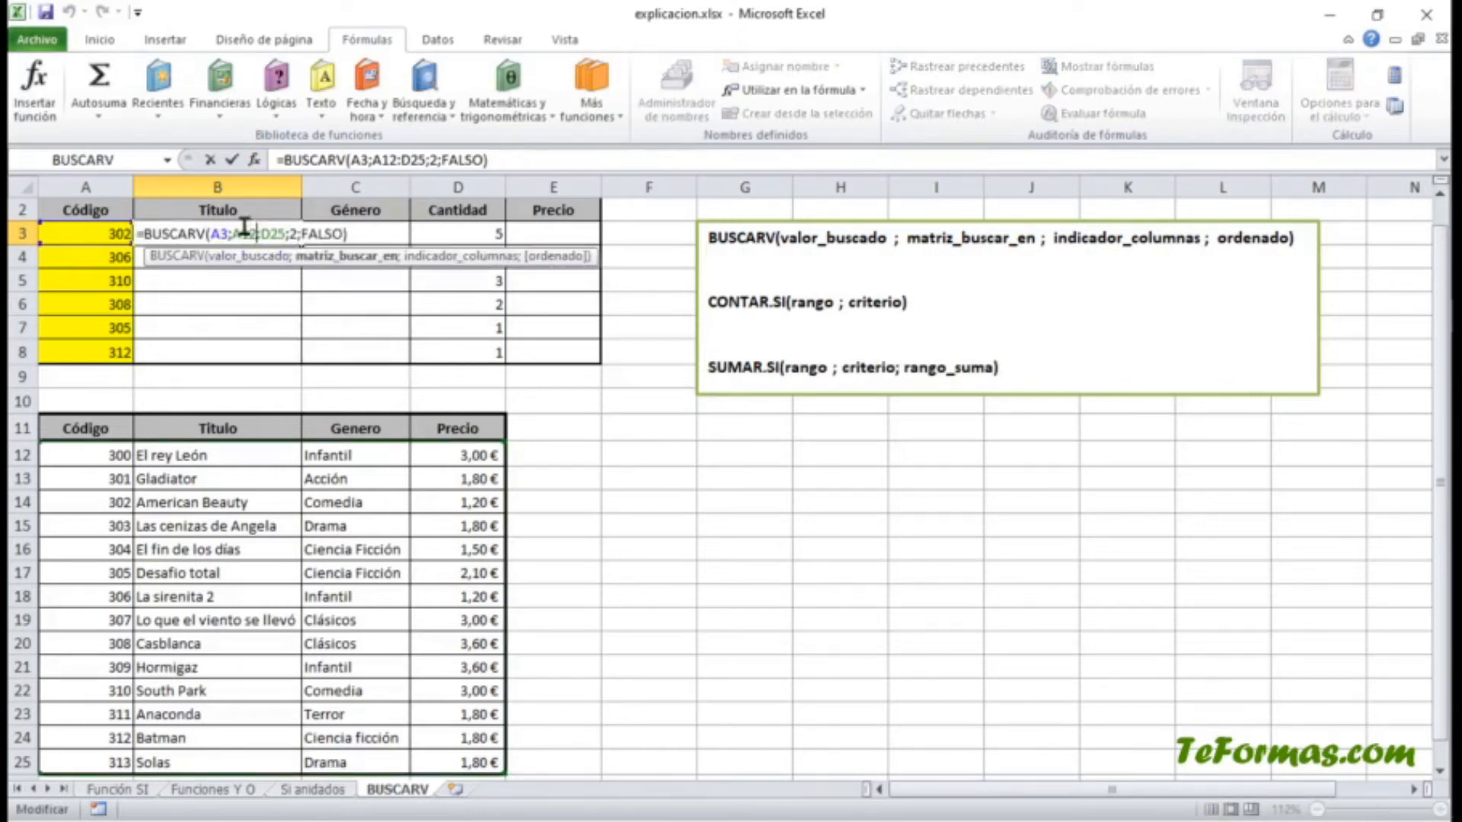
left_click_drag(233, 233, 285, 233)
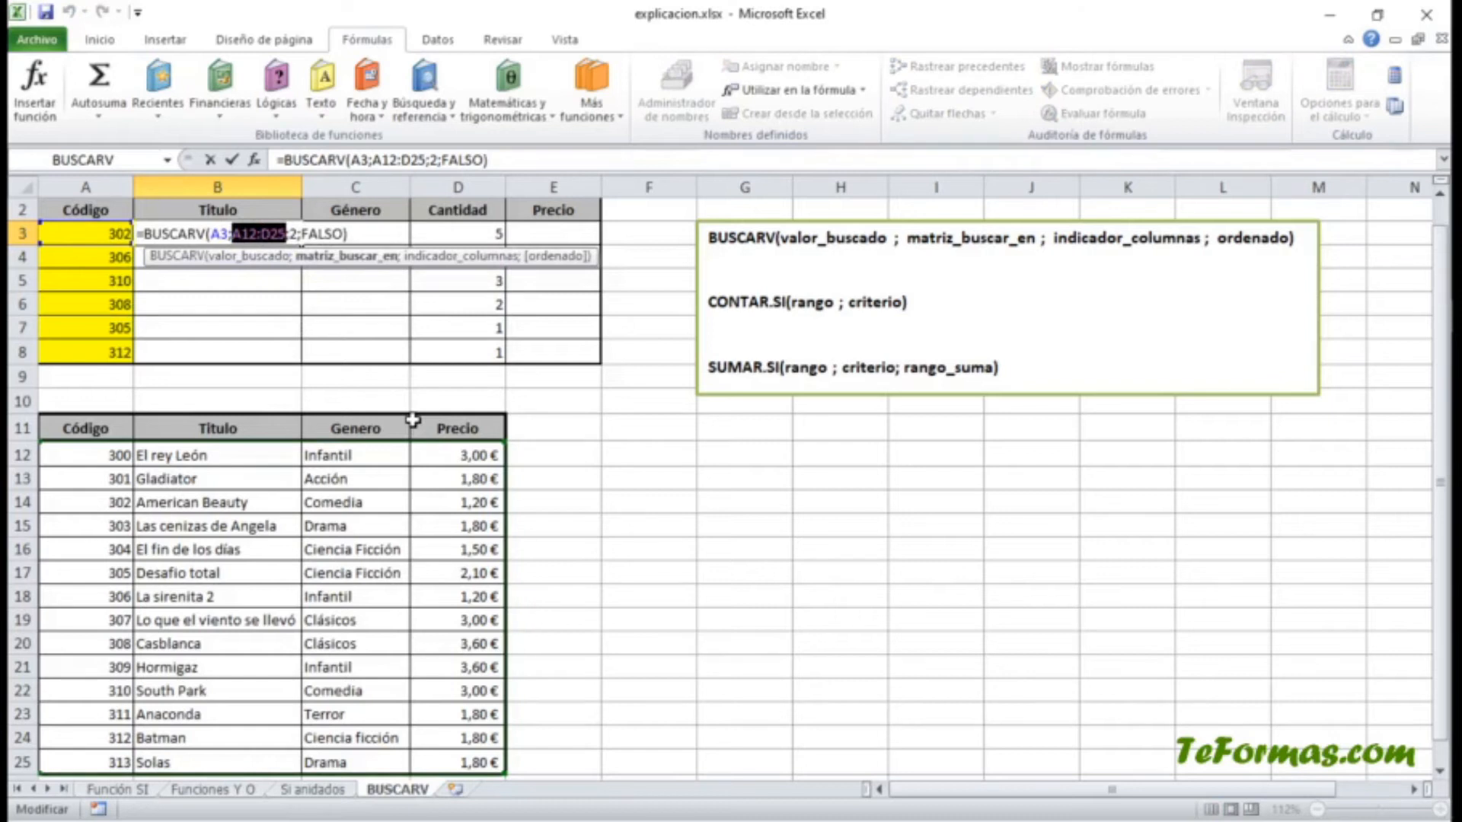
key("F4")
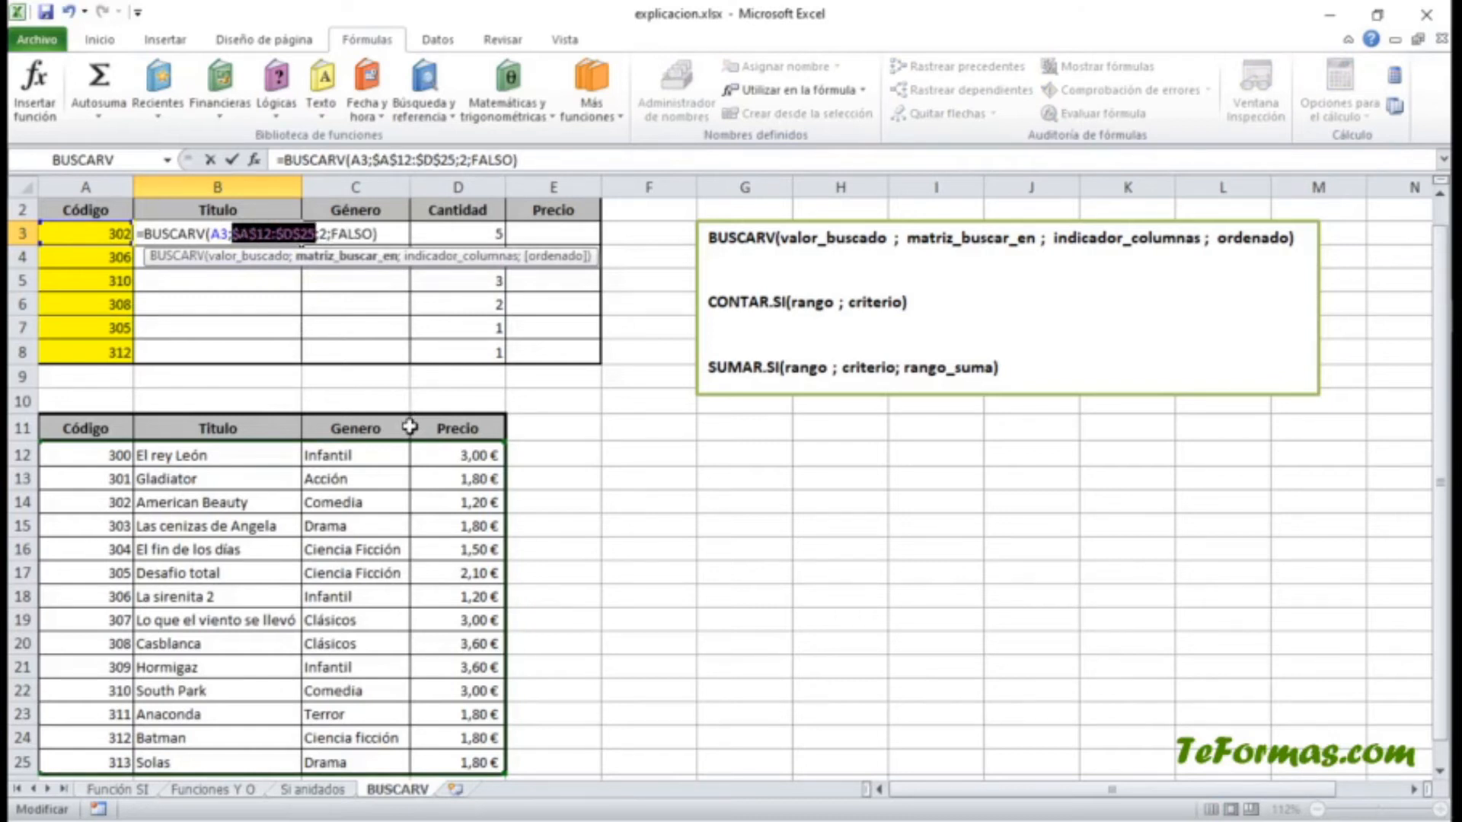
key("Return")
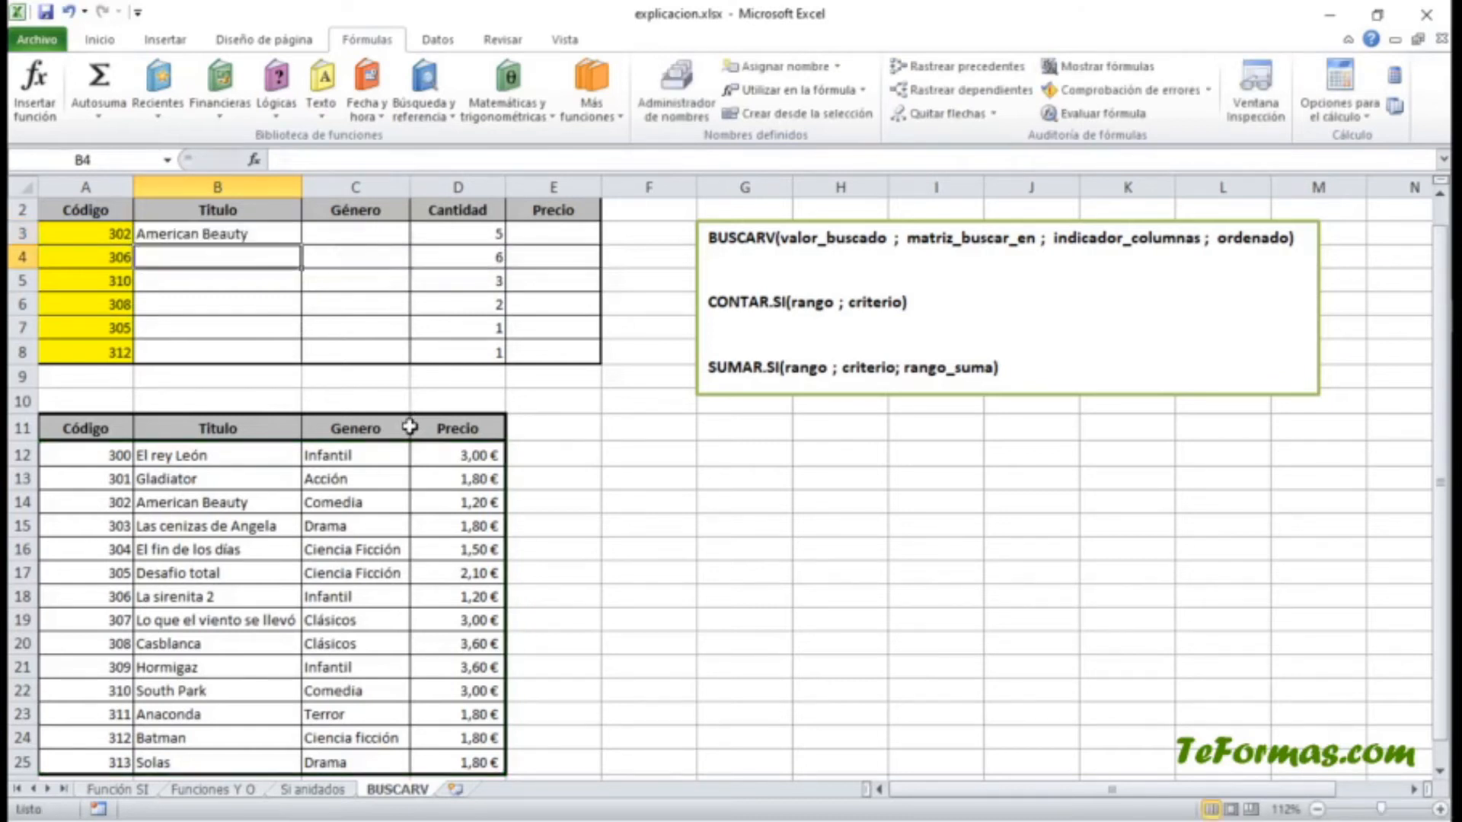
Fill the Título formula from B3 down to B8.
left_click(243, 230)
left_click_drag(299, 247, 302, 366)
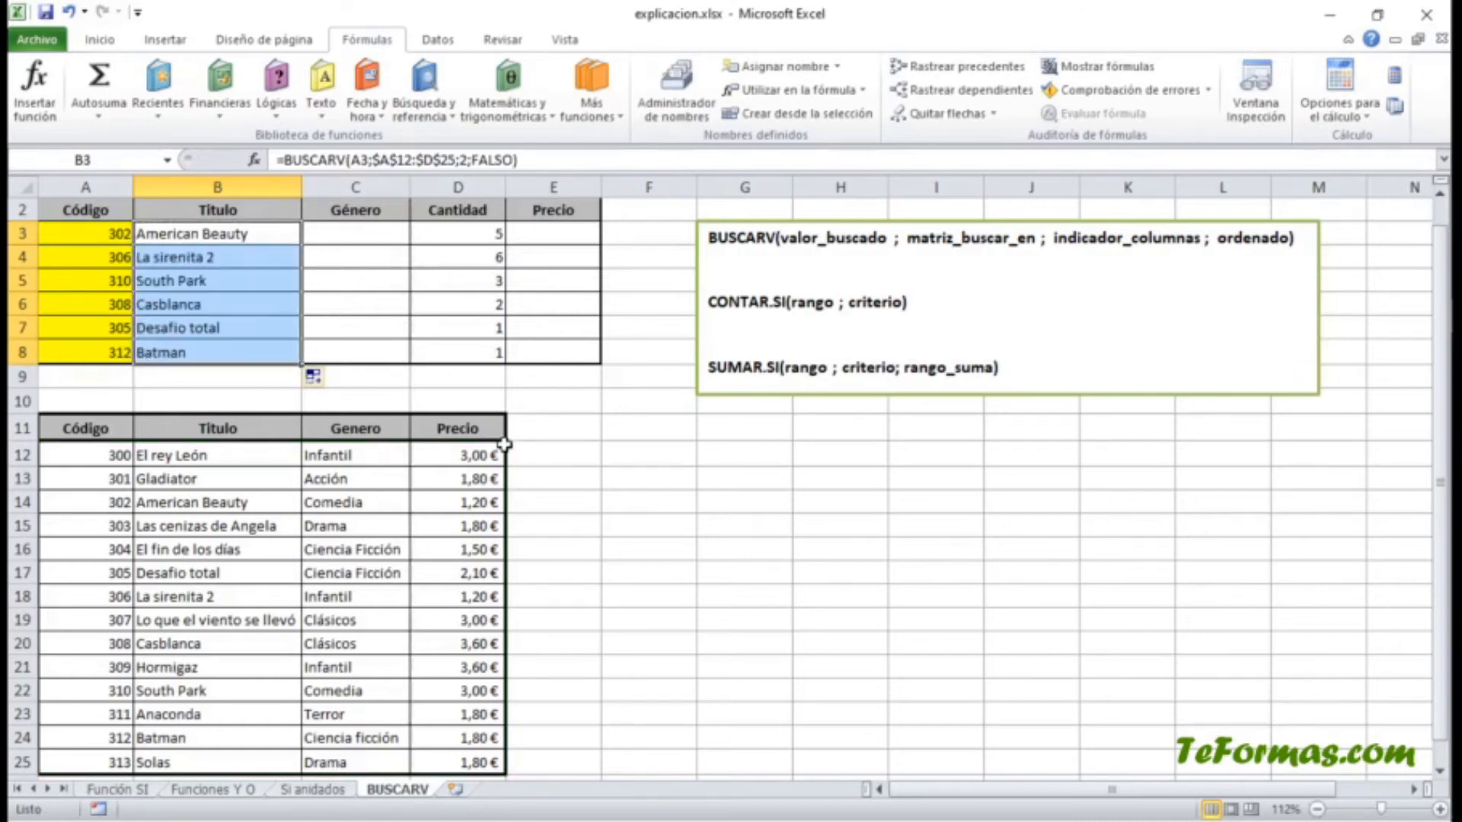
left_click(779, 521)
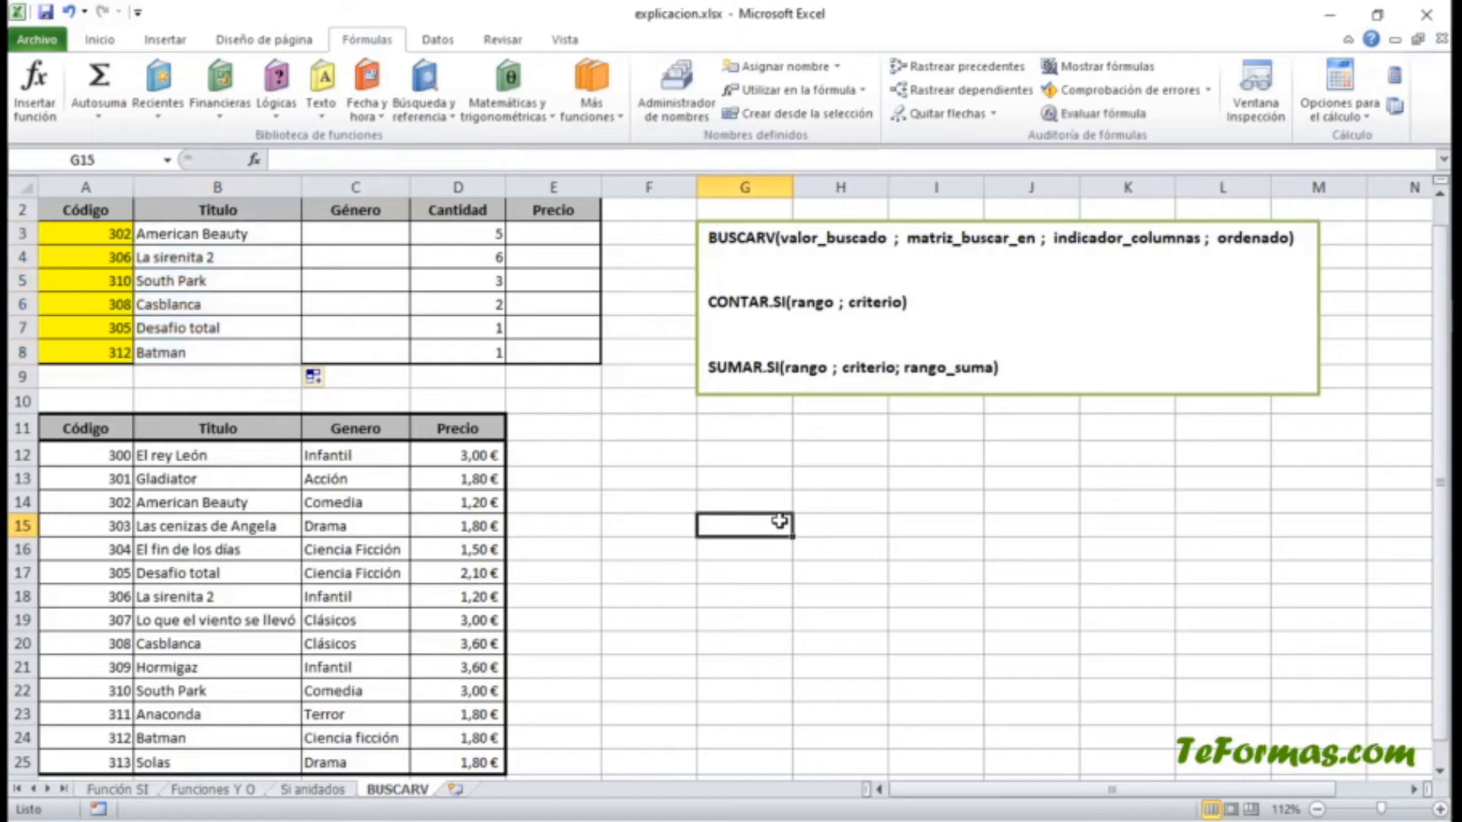
Start a BUSCARV function in cell C3 with A3 as Valor_buscado and the absolute range $A$12:$D$25 as Matriz_buscar_en.
left_click(376, 232)
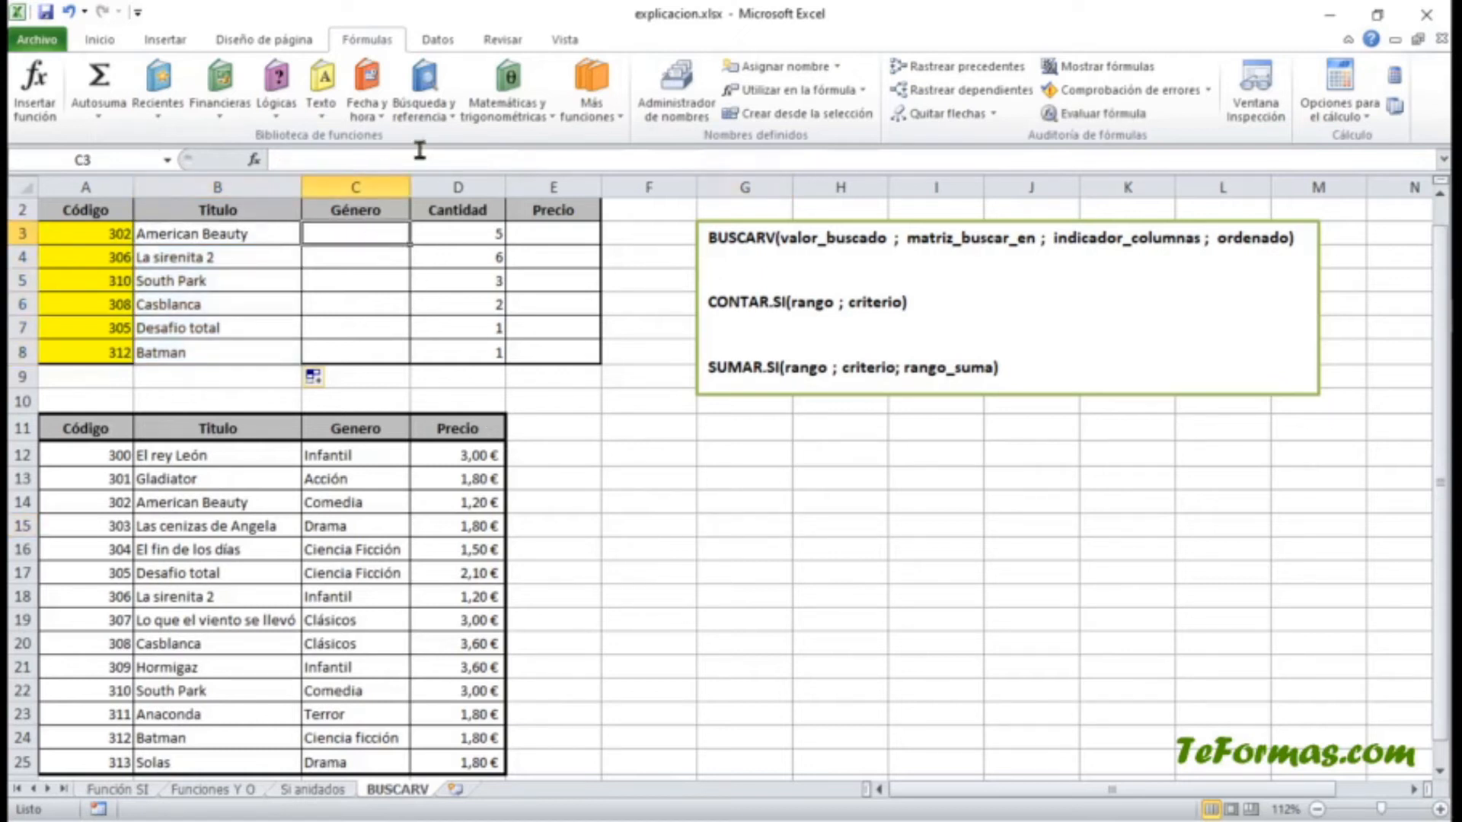
left_click(423, 109)
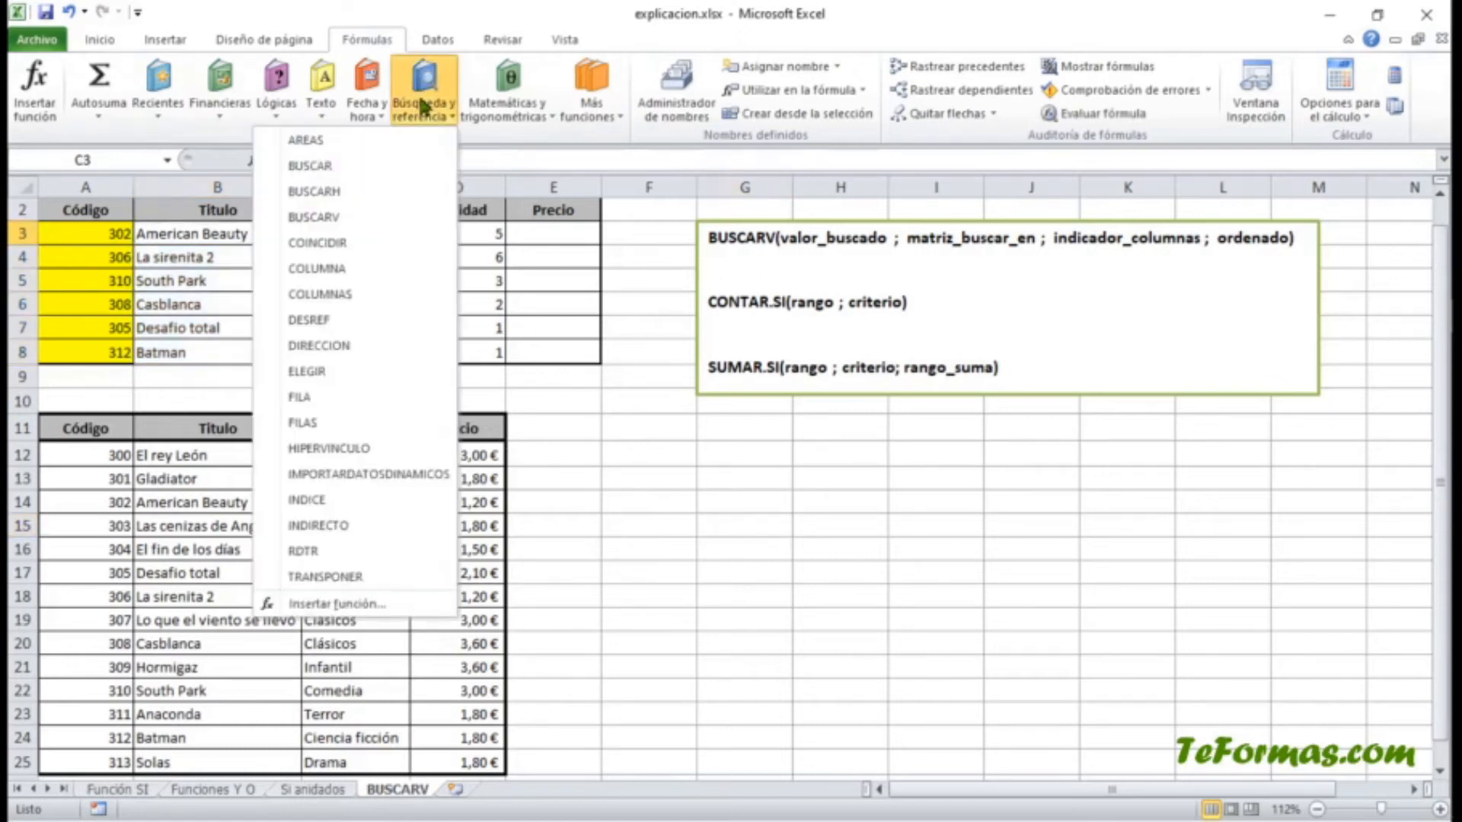
left_click(379, 217)
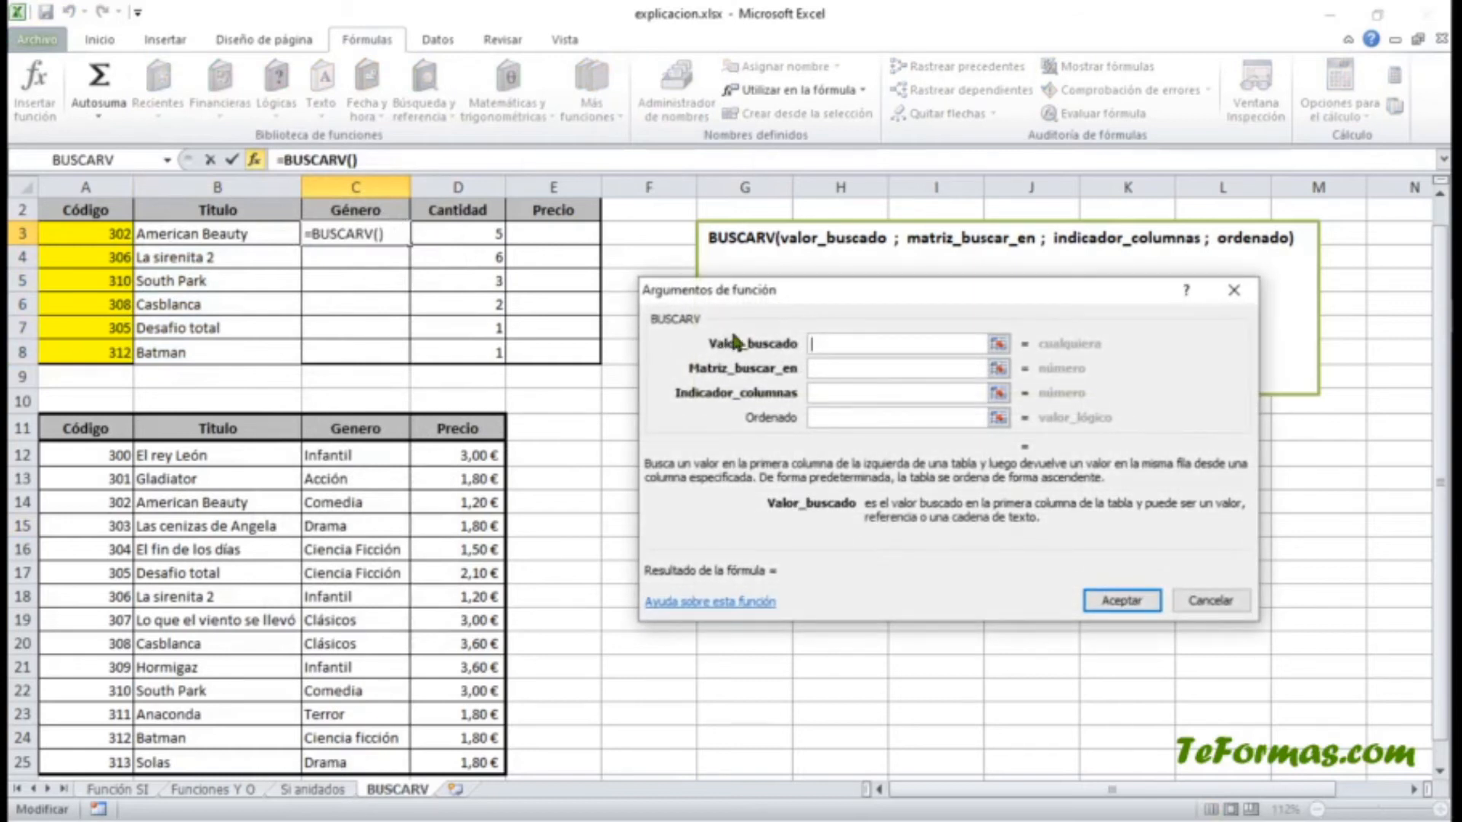
left_click(120, 234)
left_click(825, 368)
left_click_drag(88, 451, 473, 762)
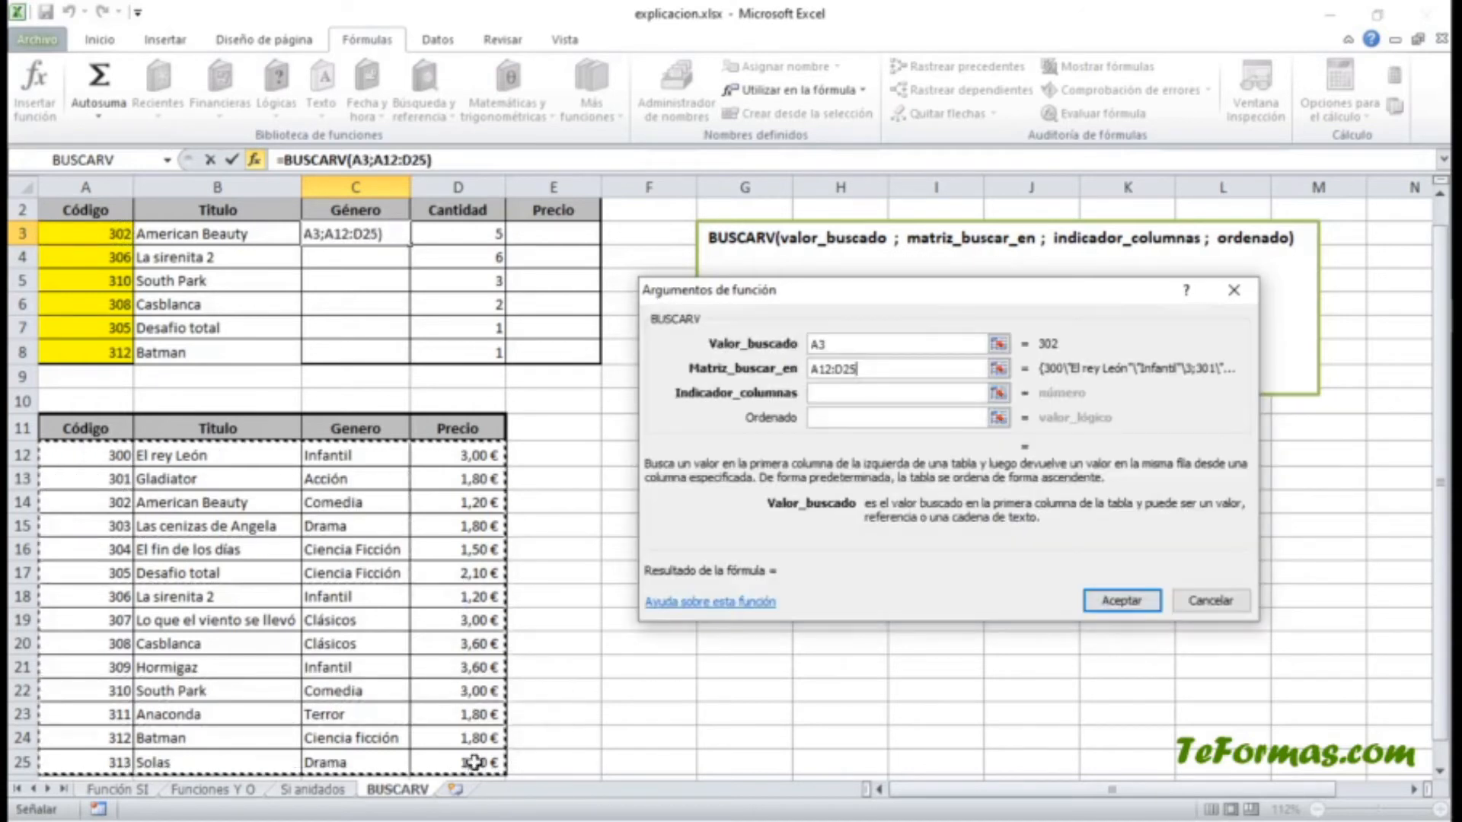
key("F4")
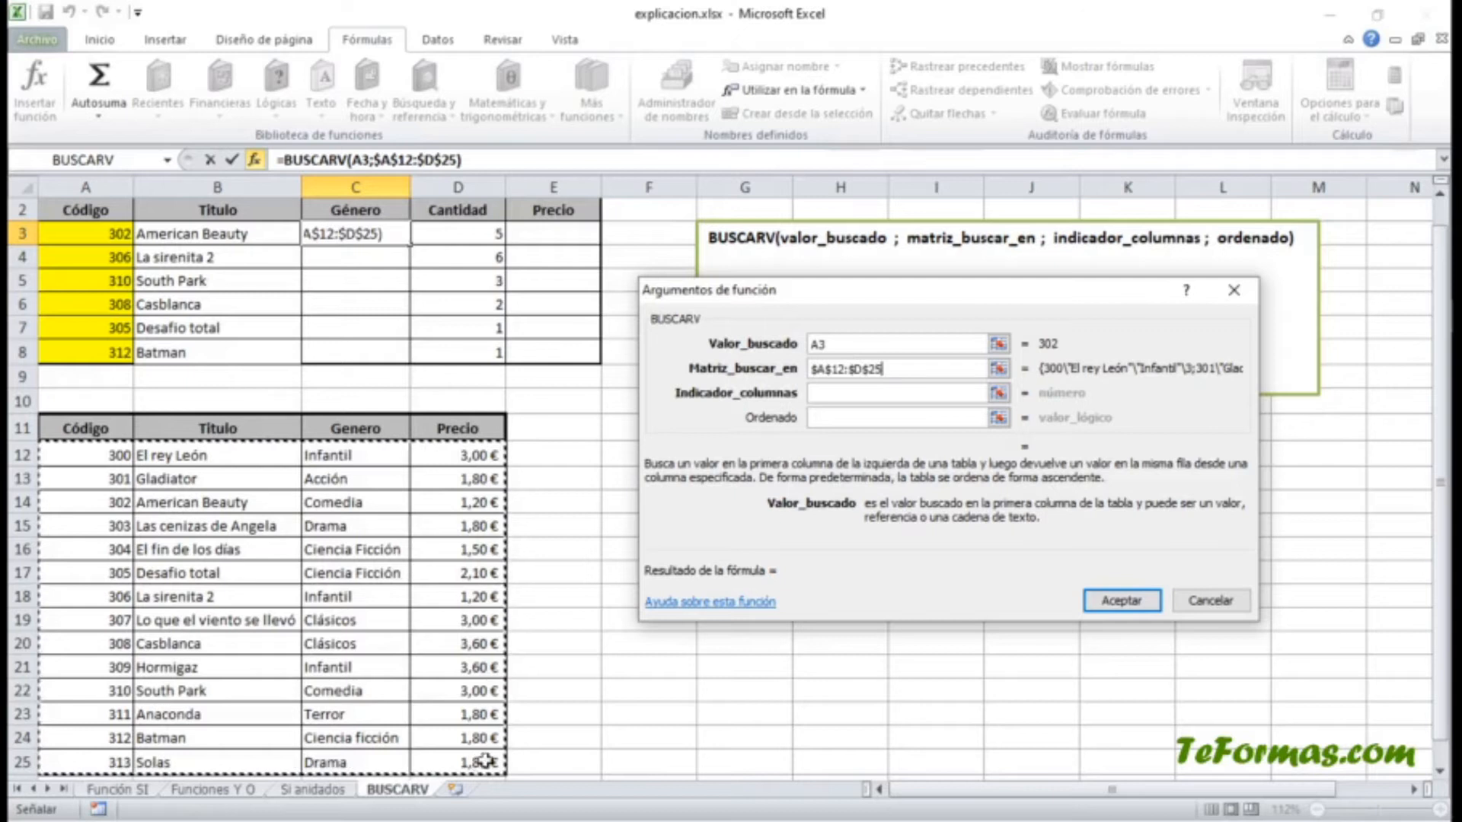
Complete the BUSCARV function in C3 with Indicador_columnas 3 and Ordenado FALSO, and accept it.
left_click(817, 392)
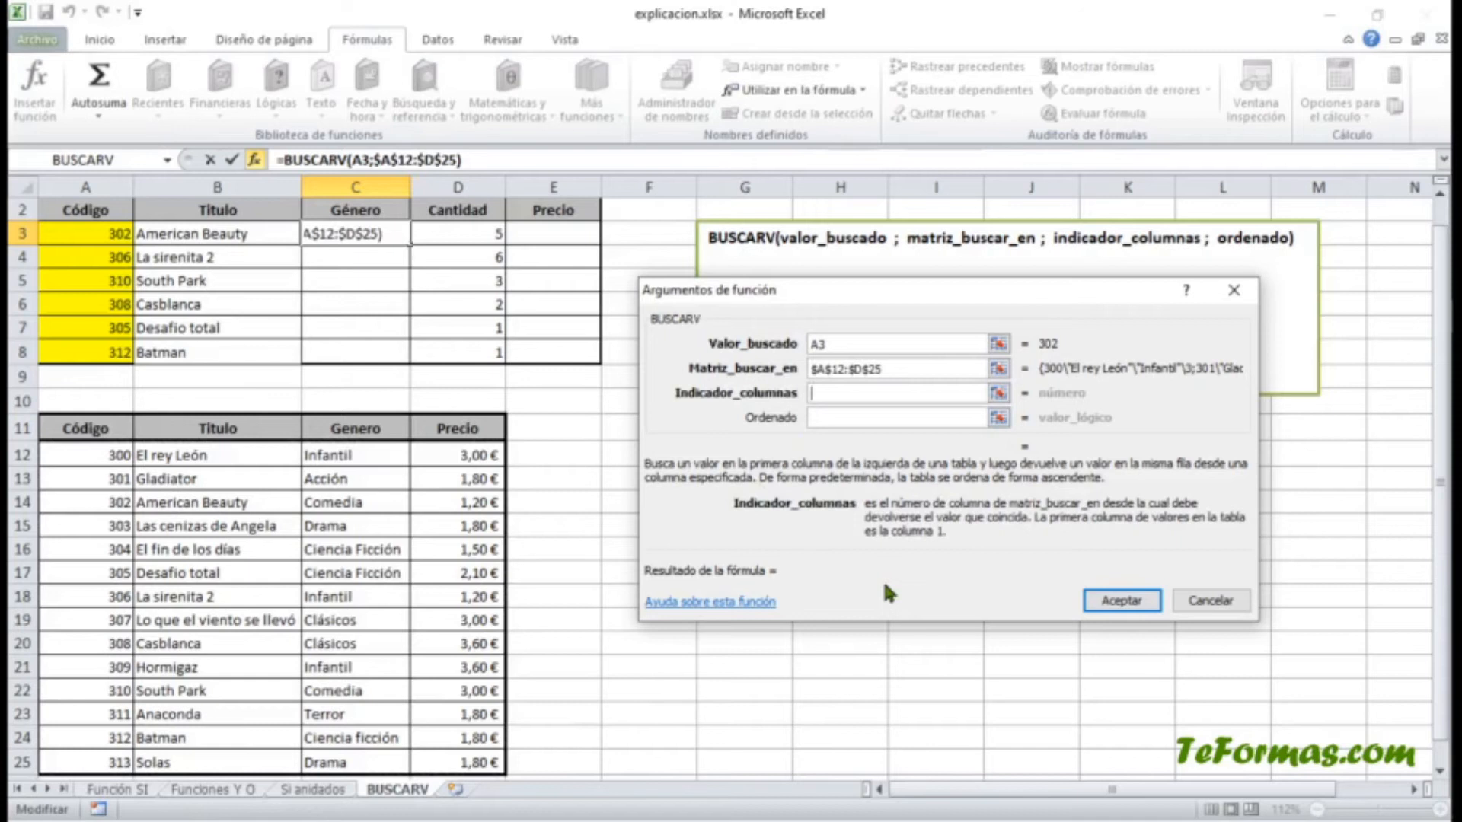
type("3")
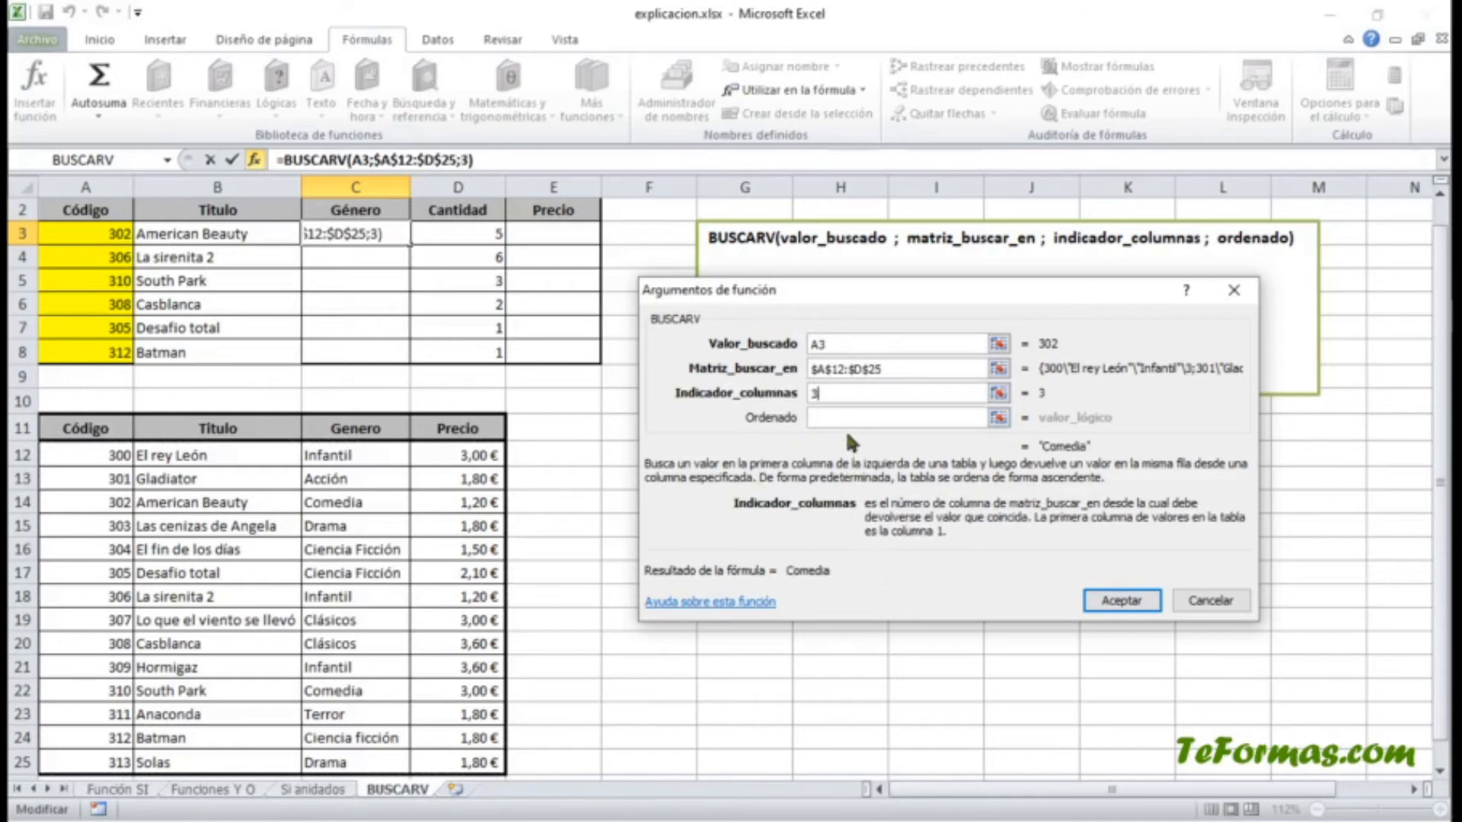
left_click(847, 418)
type("FALSO")
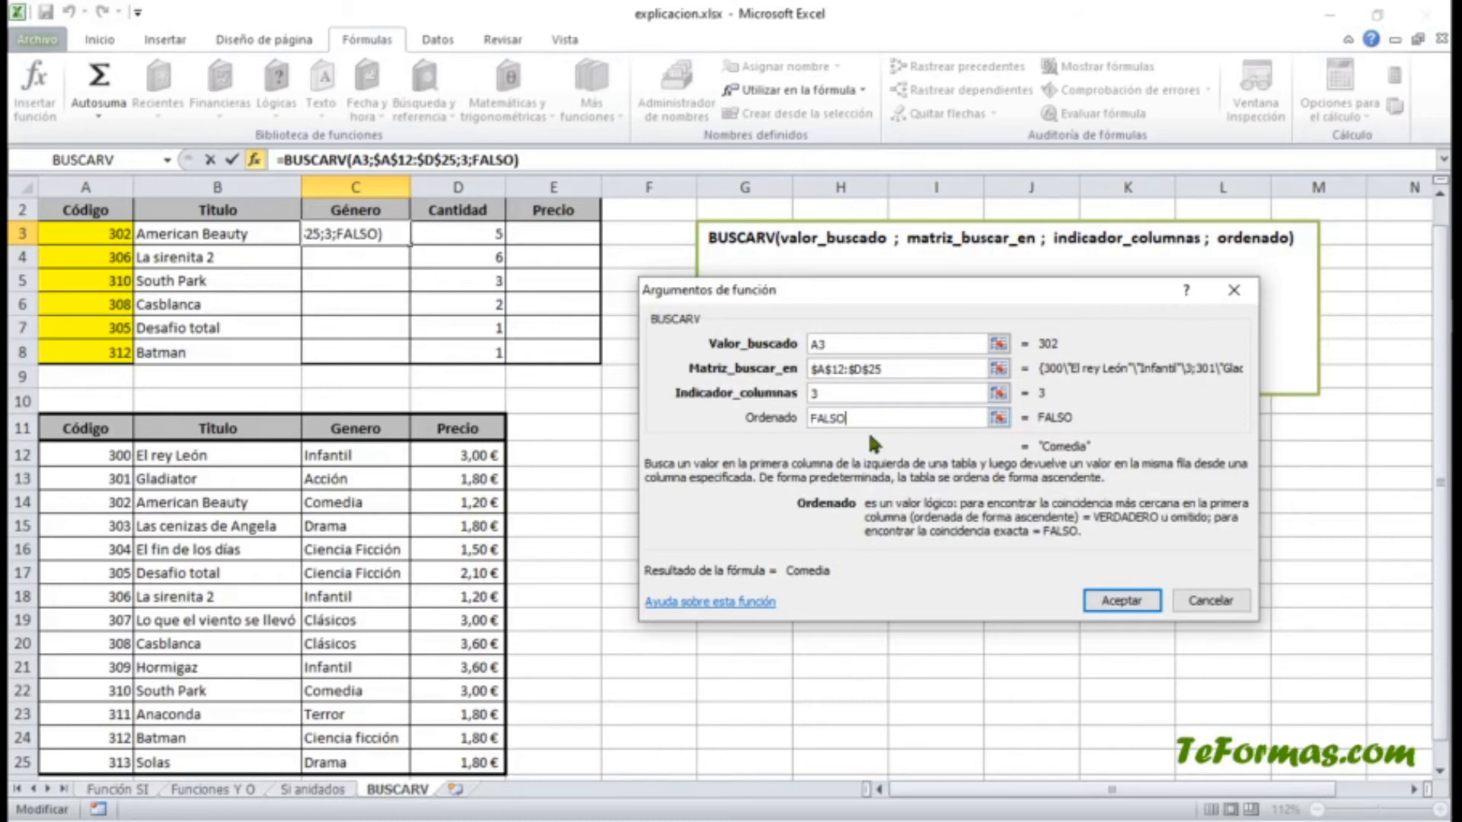
left_click(1114, 602)
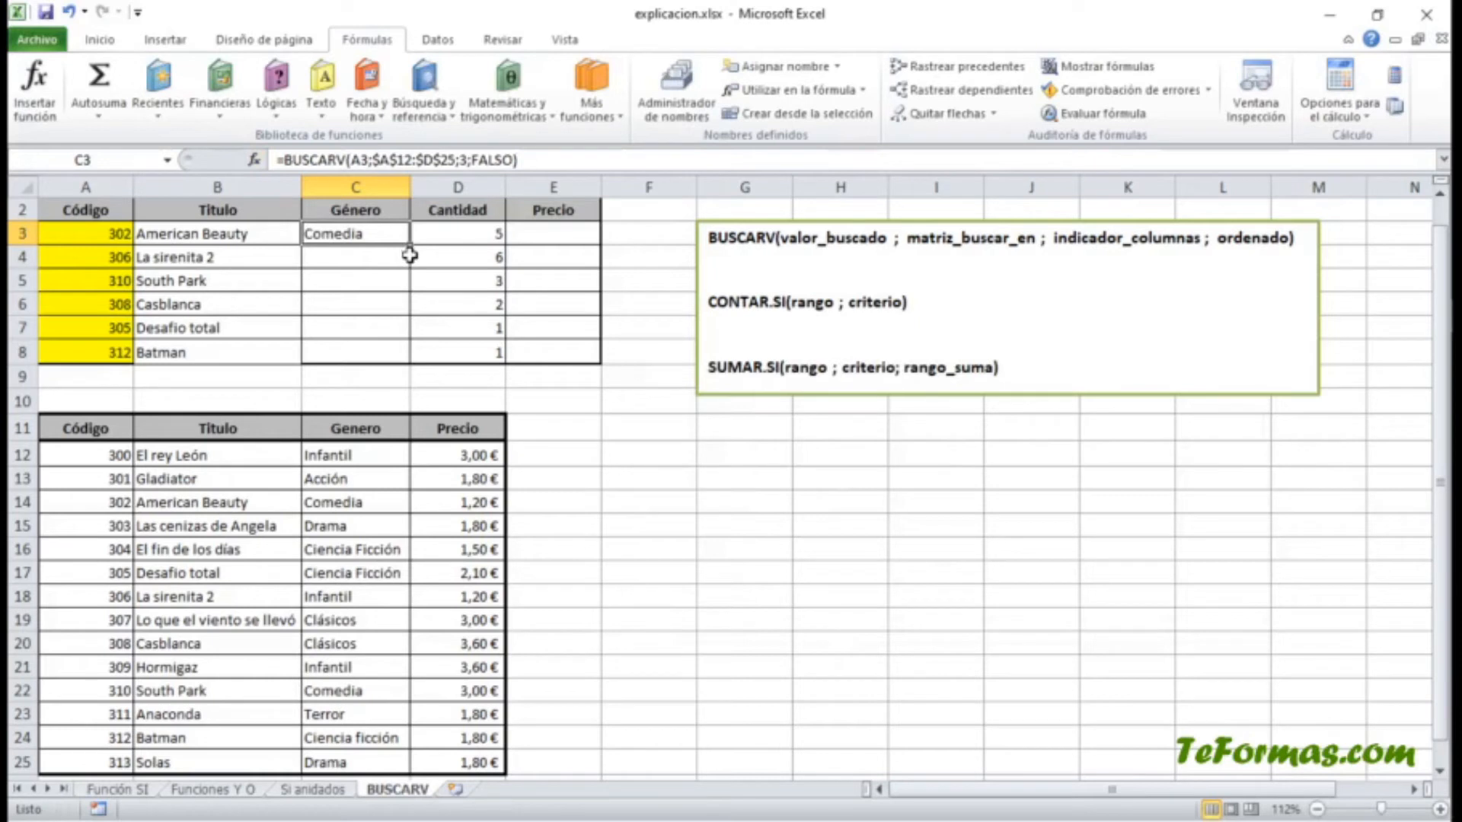
Fill the Género formula from C3 down to C8.
left_click_drag(410, 244, 415, 360)
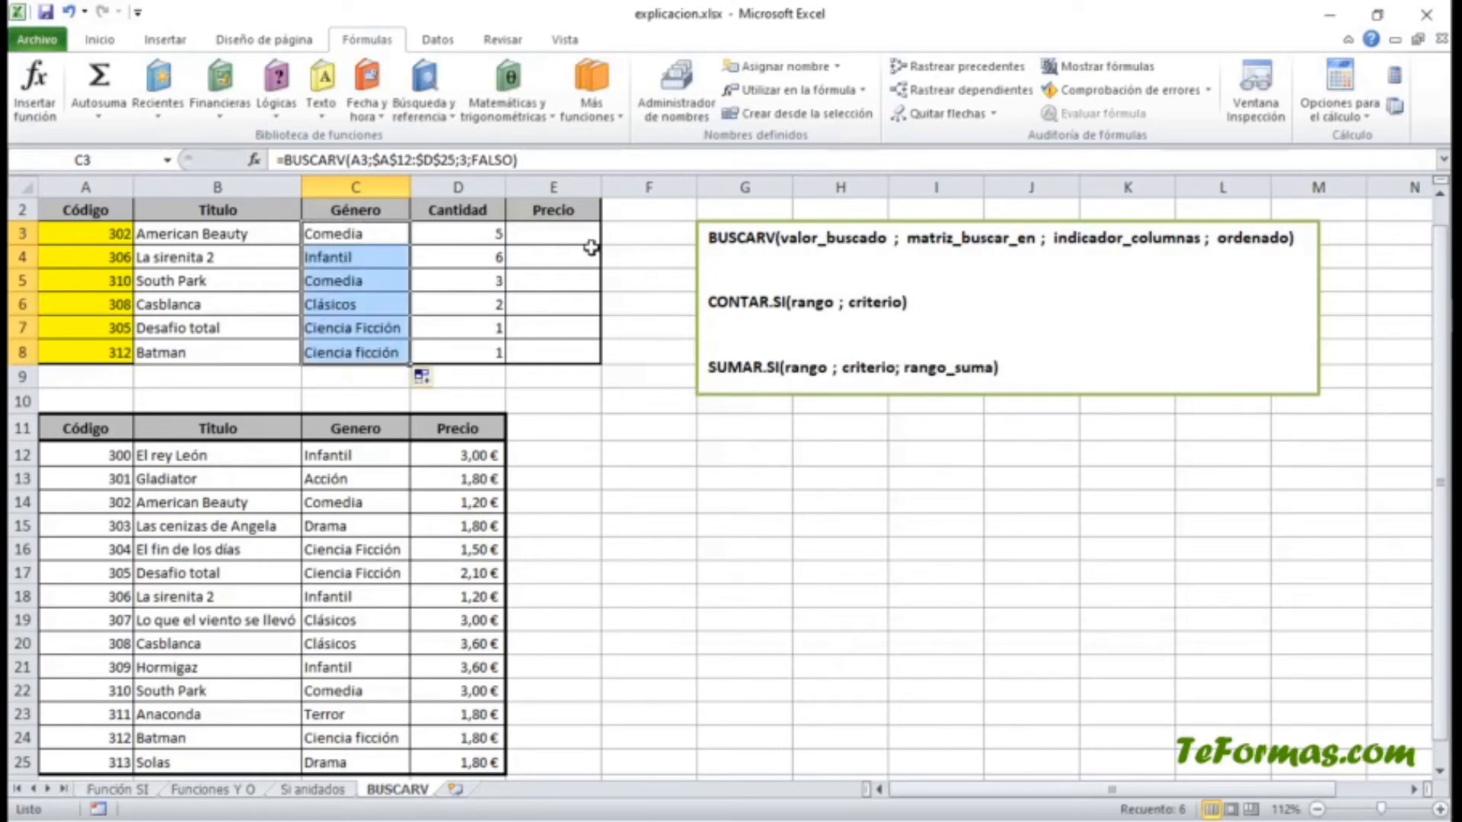
Start a BUSCARV function in cell E3 with A3 as Valor_buscado and the absolute range $A$12:$D$25 as Matriz_buscar_en.
left_click(554, 233)
left_click(424, 111)
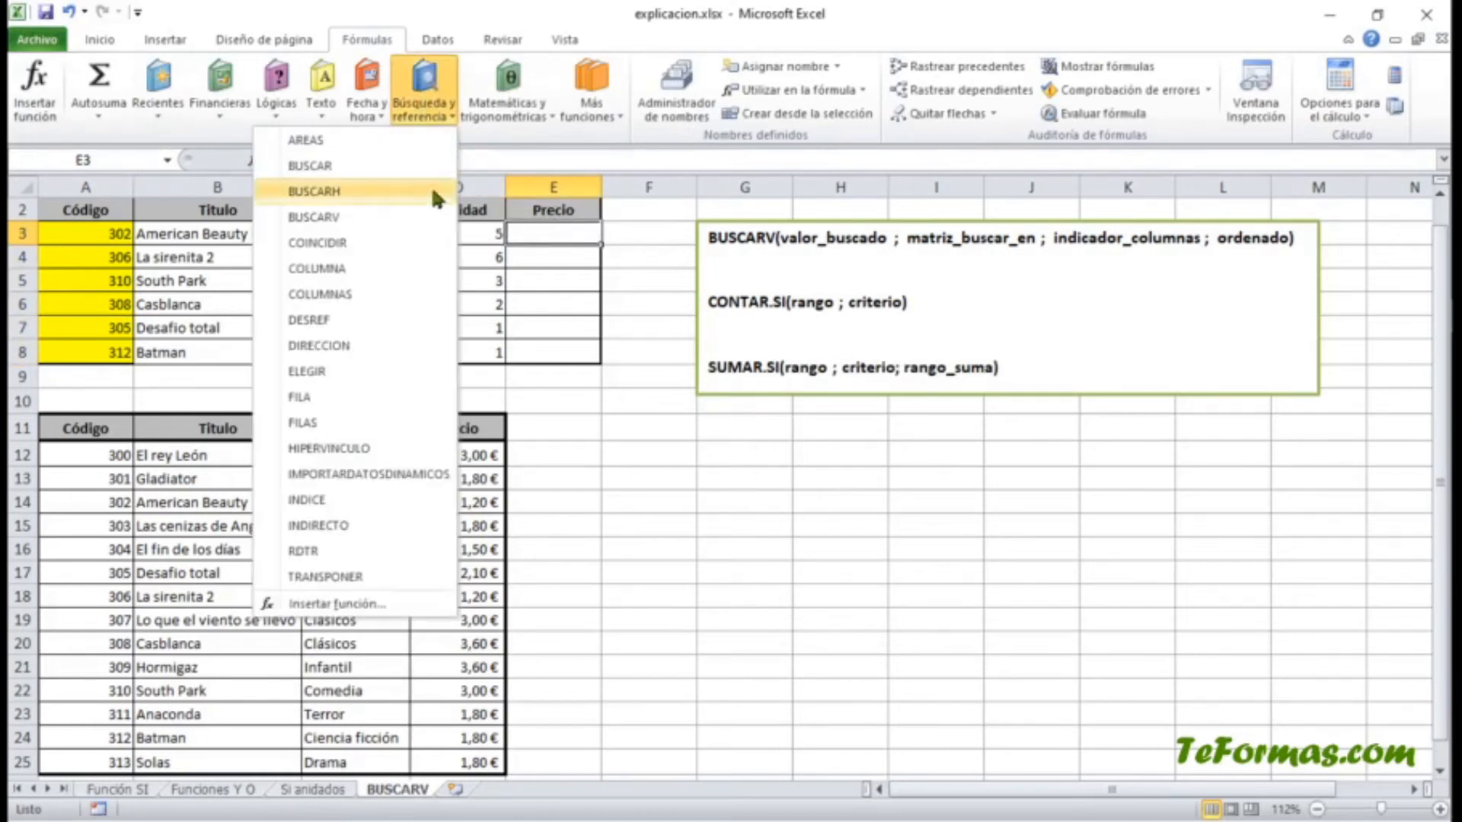
left_click(398, 218)
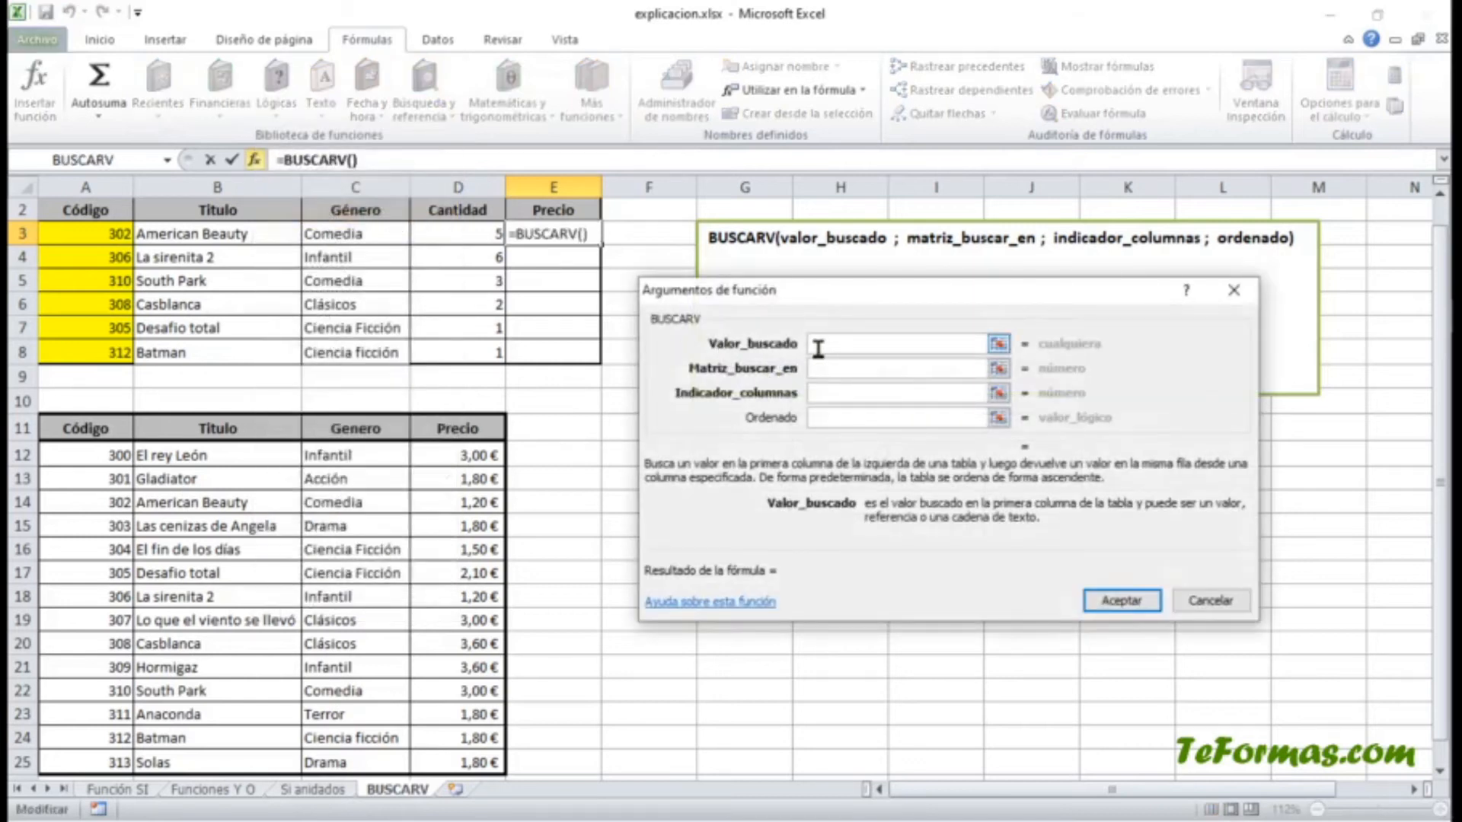
left_click(113, 234)
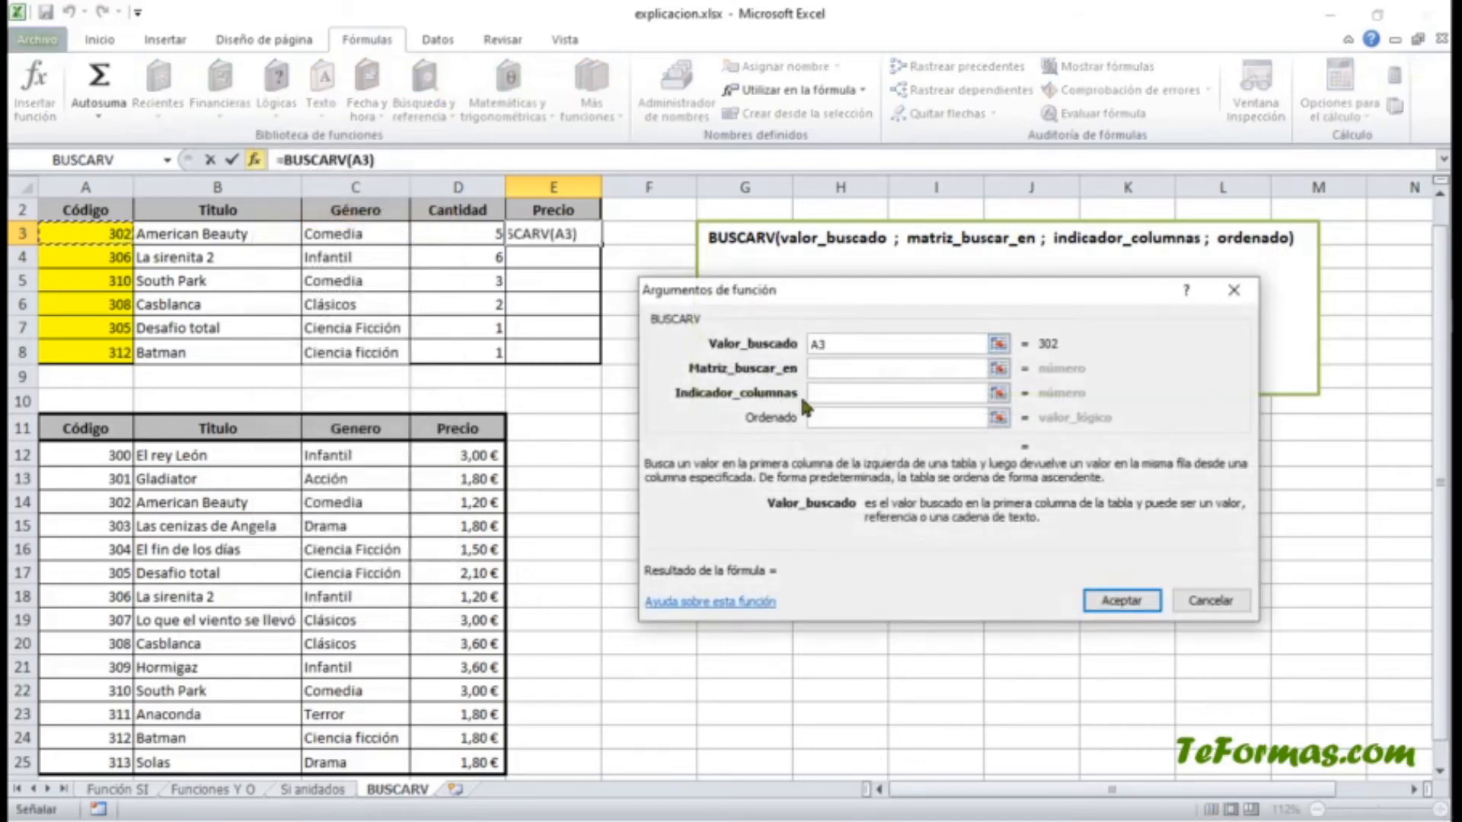
left_click(823, 369)
left_click(99, 454)
left_click_drag(99, 455, 482, 758)
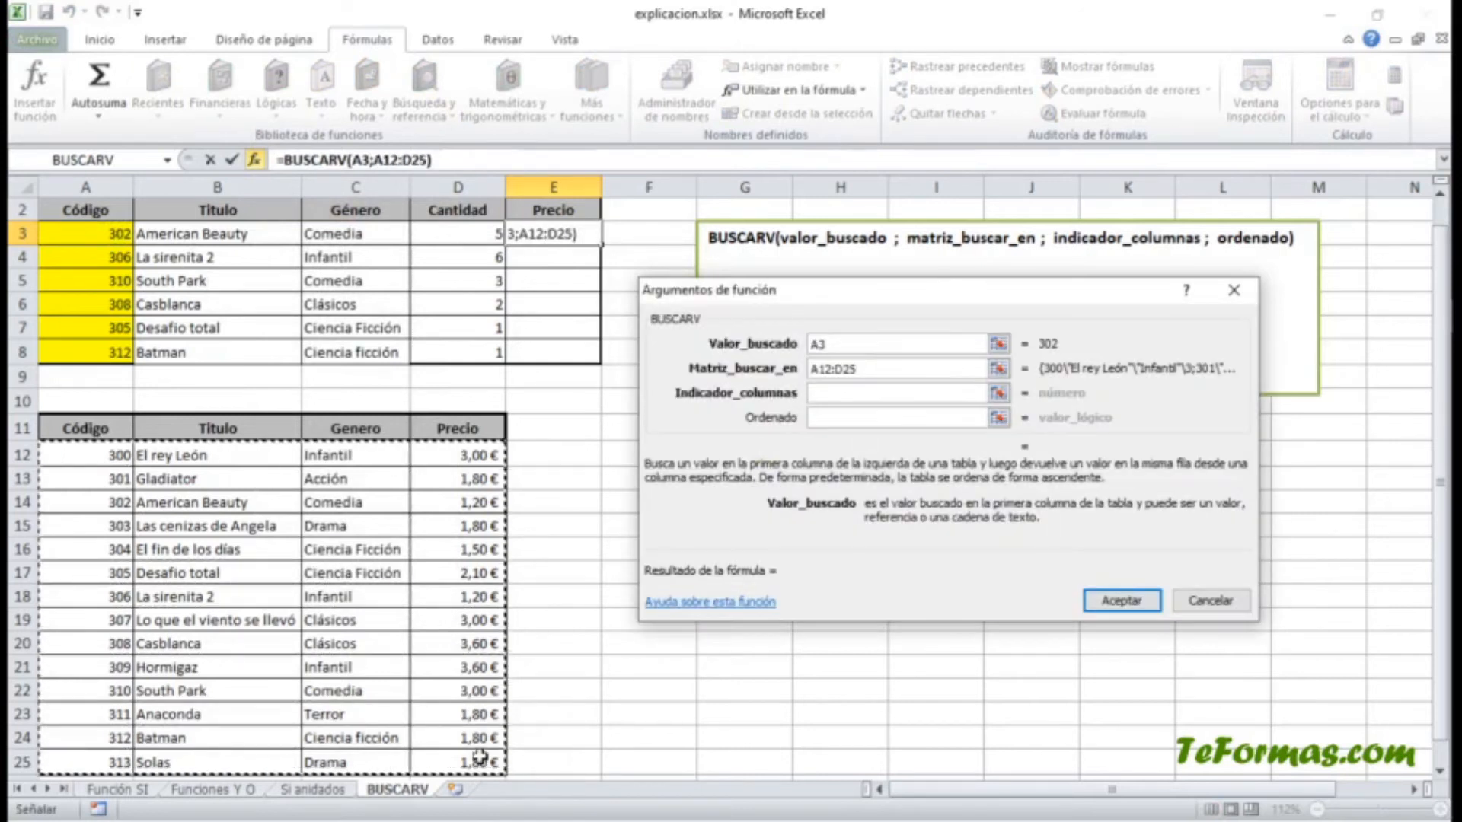
key("F4")
Complete the BUSCARV function in E3 with Indicador_columnas 4 and Ordenado falso, and accept it.
left_click(833, 391)
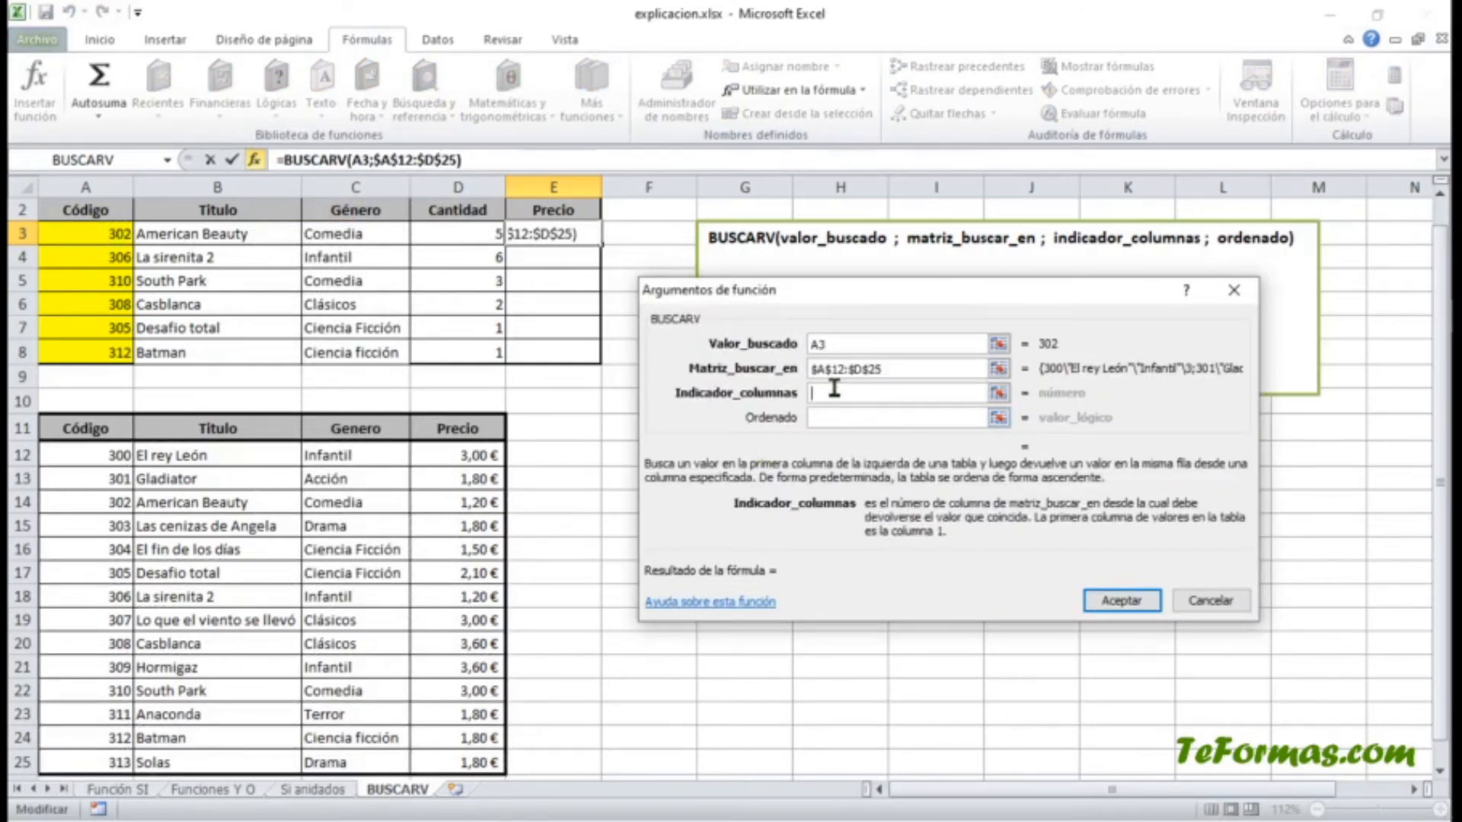
type("4")
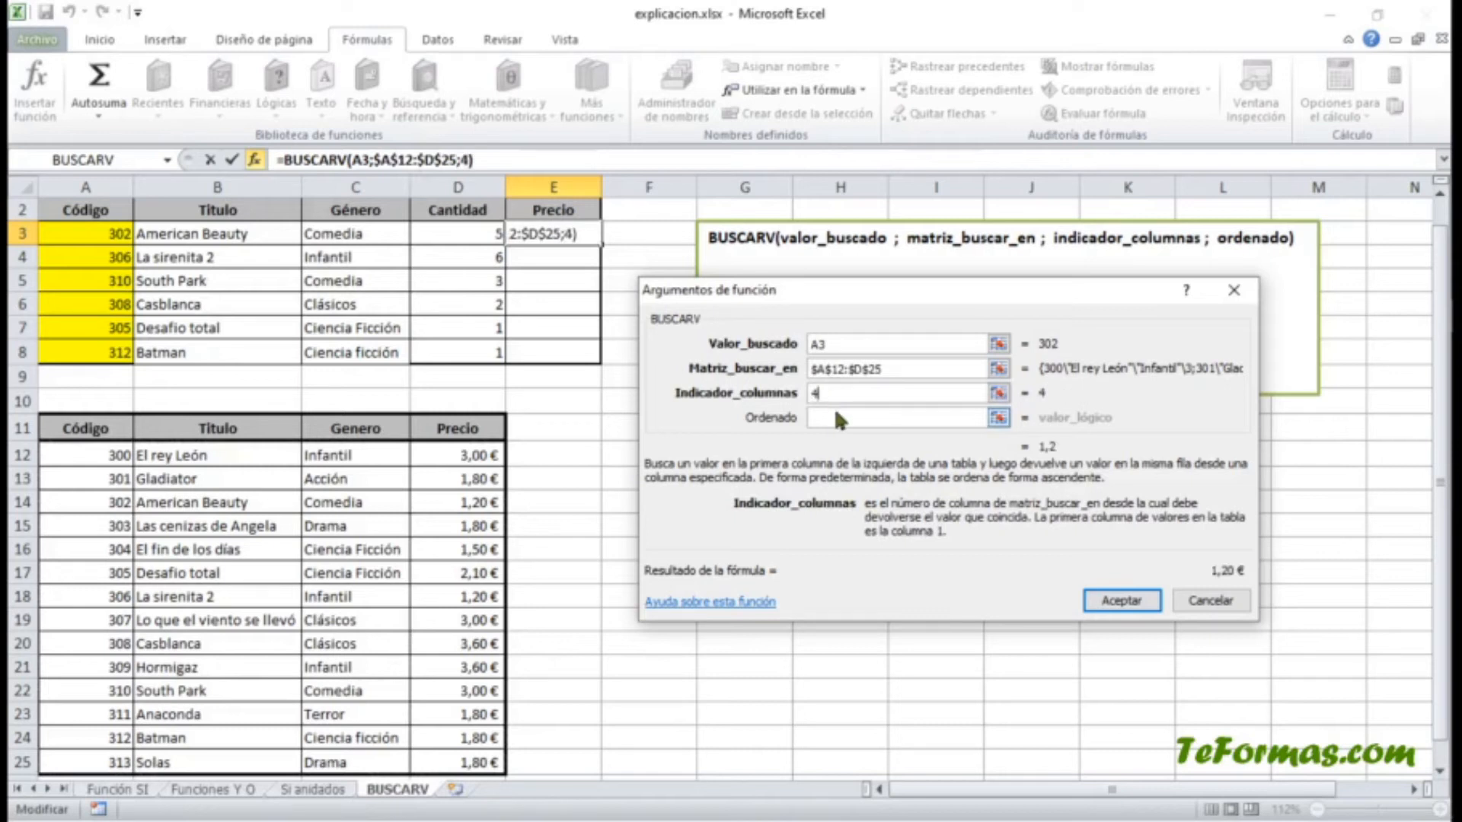
left_click(839, 416)
type("falso")
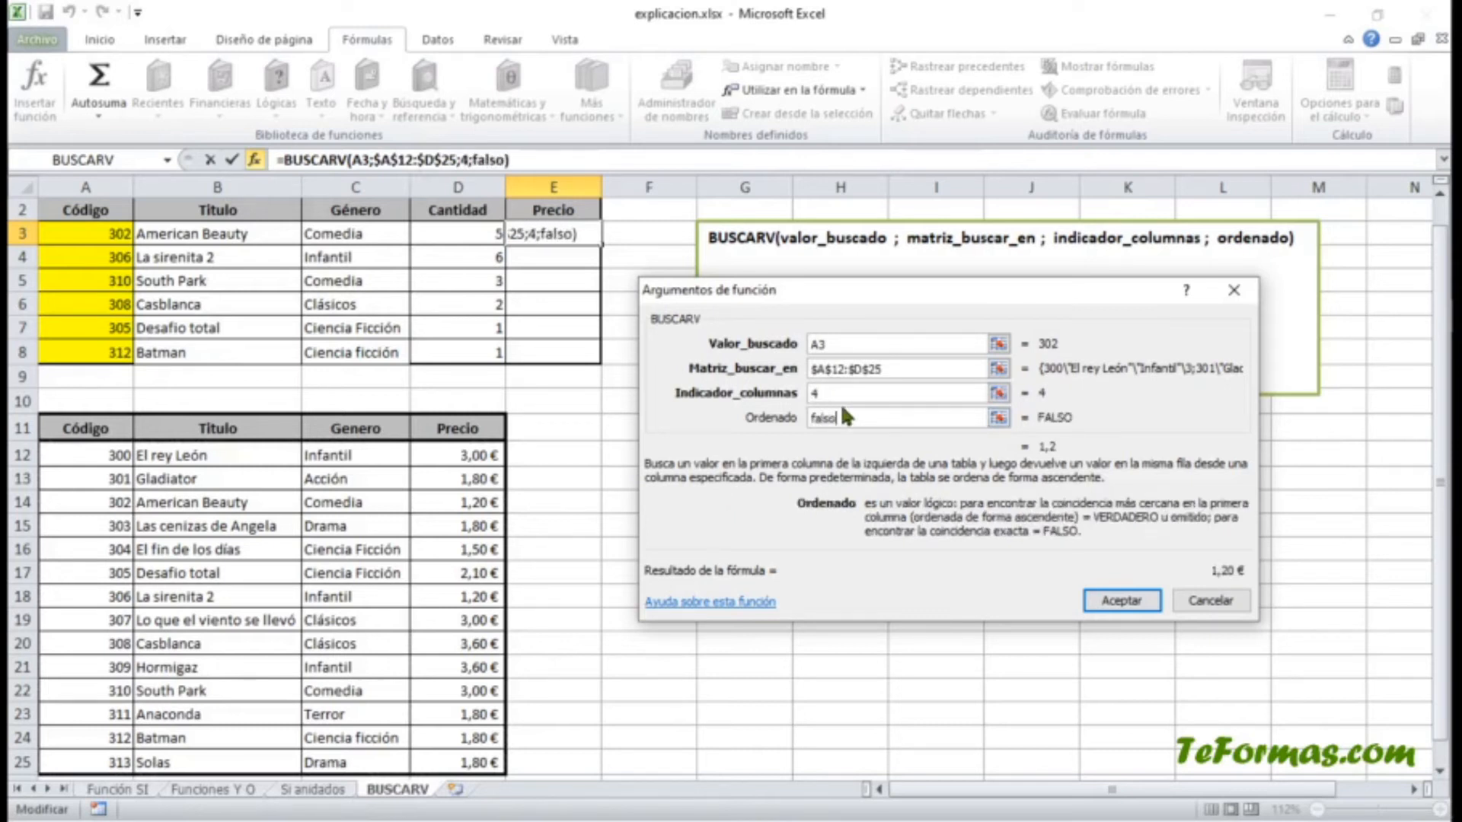
key("Return")
Fill the Precio formula from E3 down to E8.
left_click_drag(601, 244, 600, 367)
left_click(746, 505)
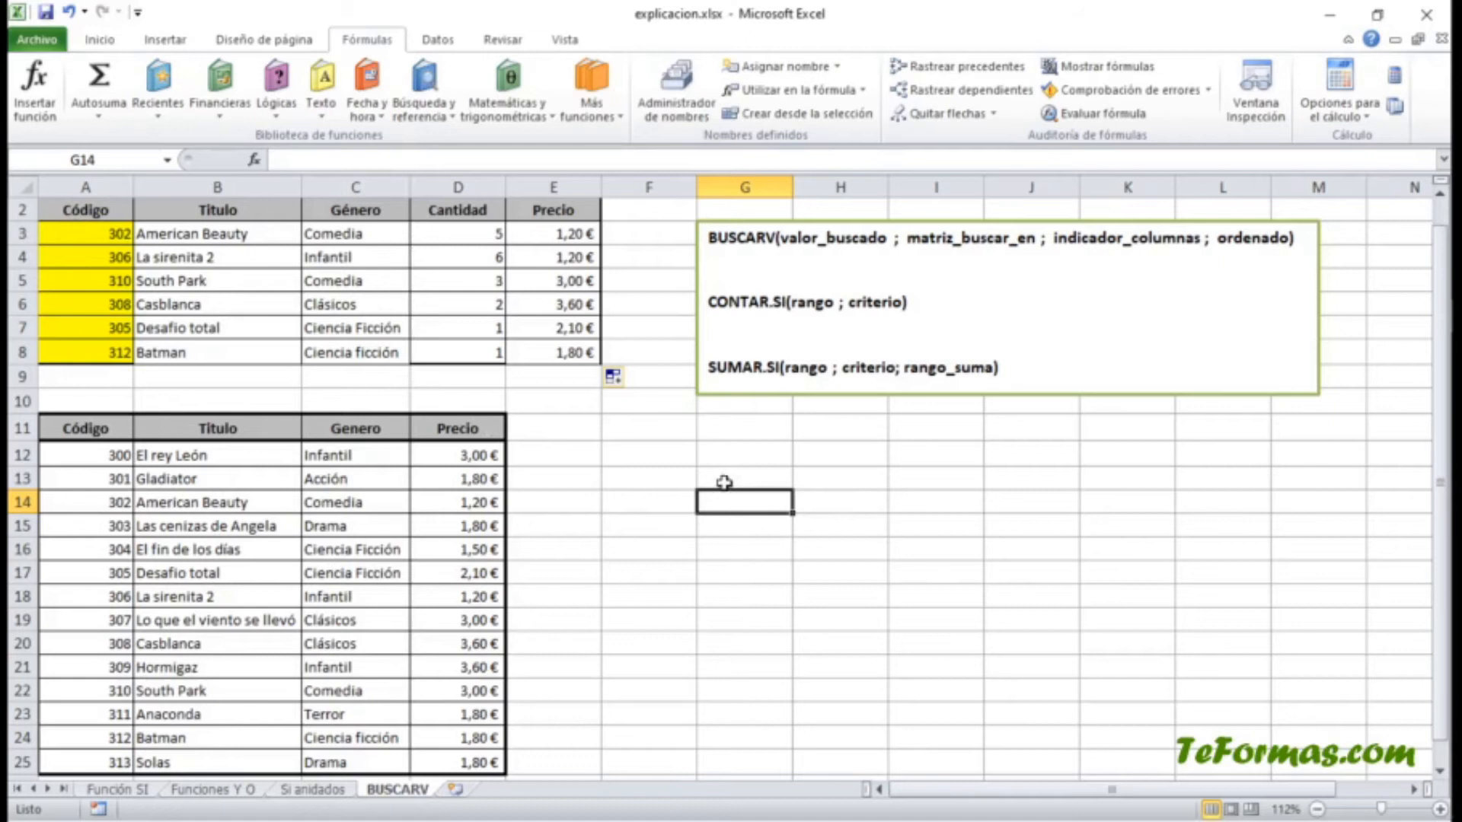
Enter the label Comedias in cell F12.
left_click(616, 448)
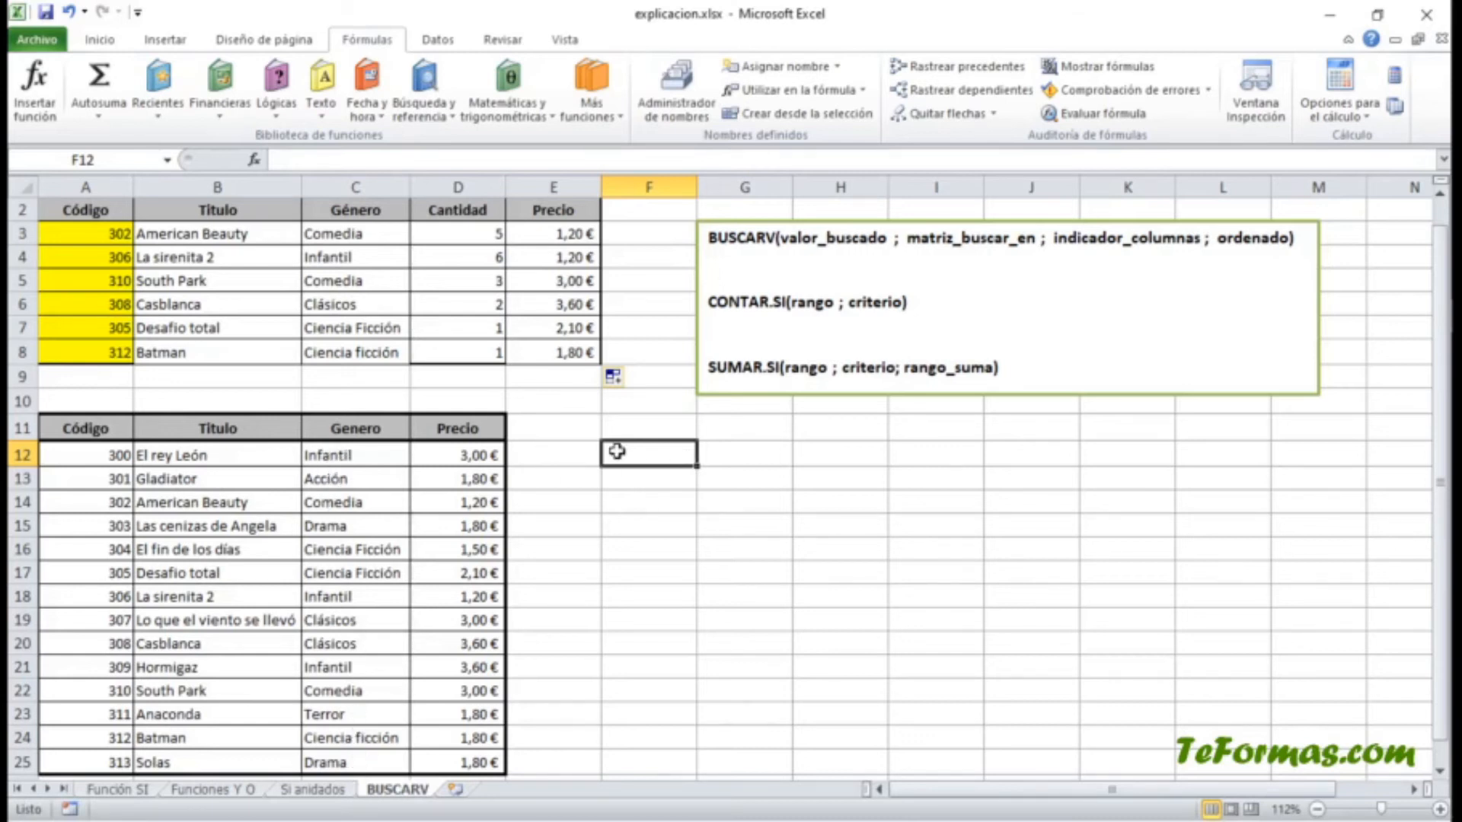
type("Comedias")
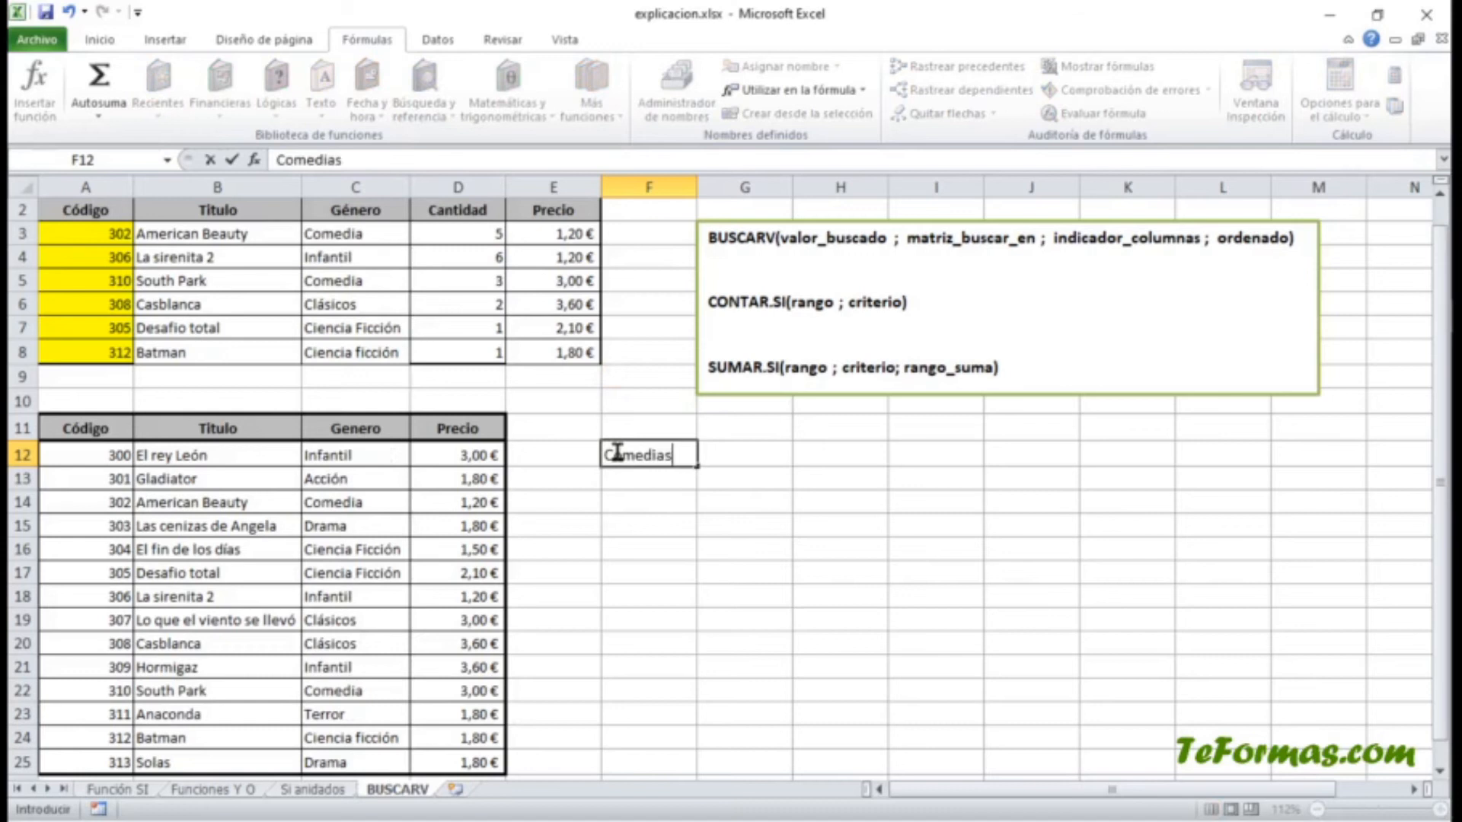
key("Return")
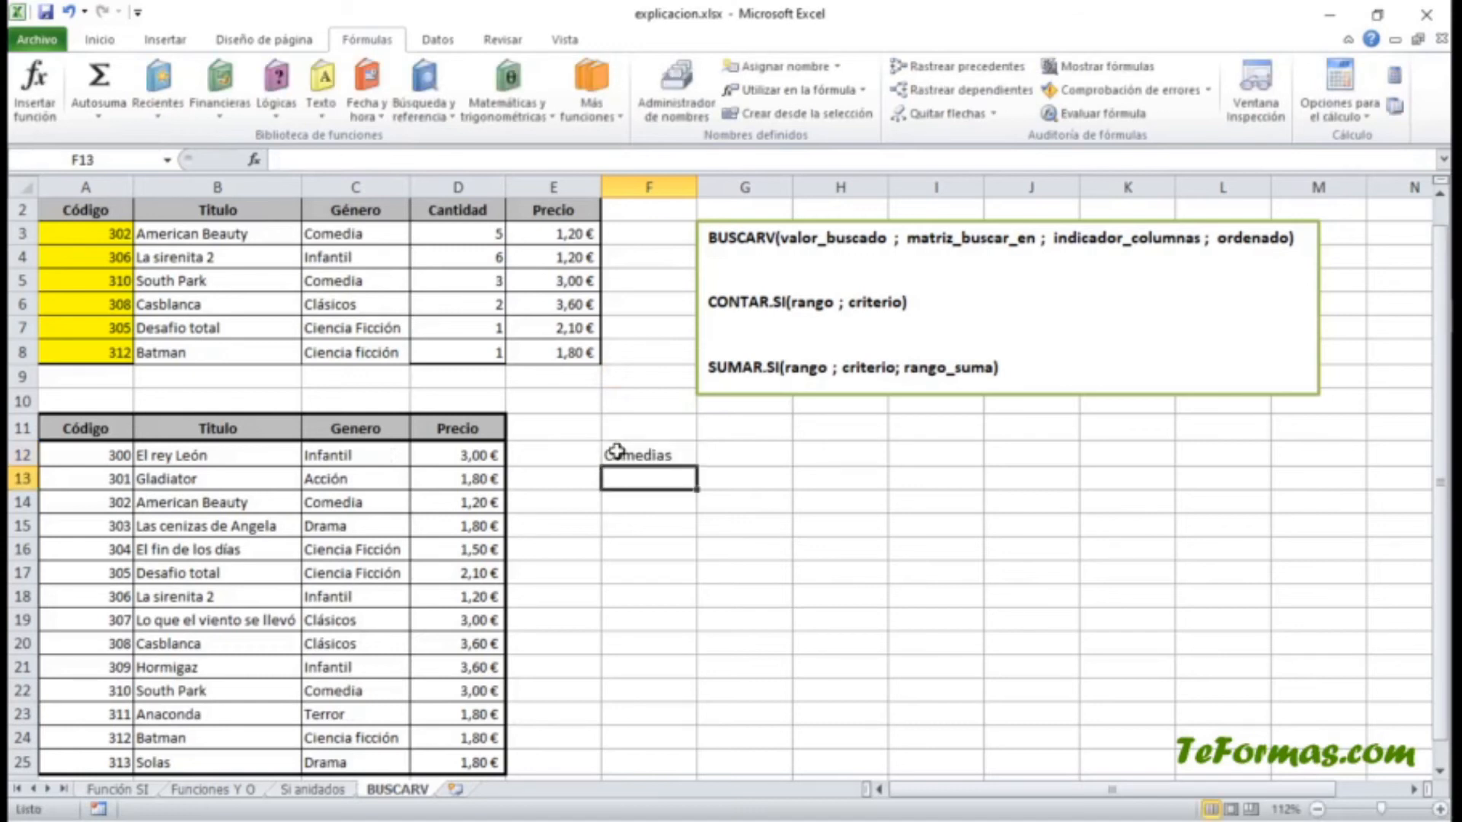
Insert a CONTAR.SI function in G12 with Rango C12:C25 and Criterio comedia to count the comedies.
key("Up")
key("Right")
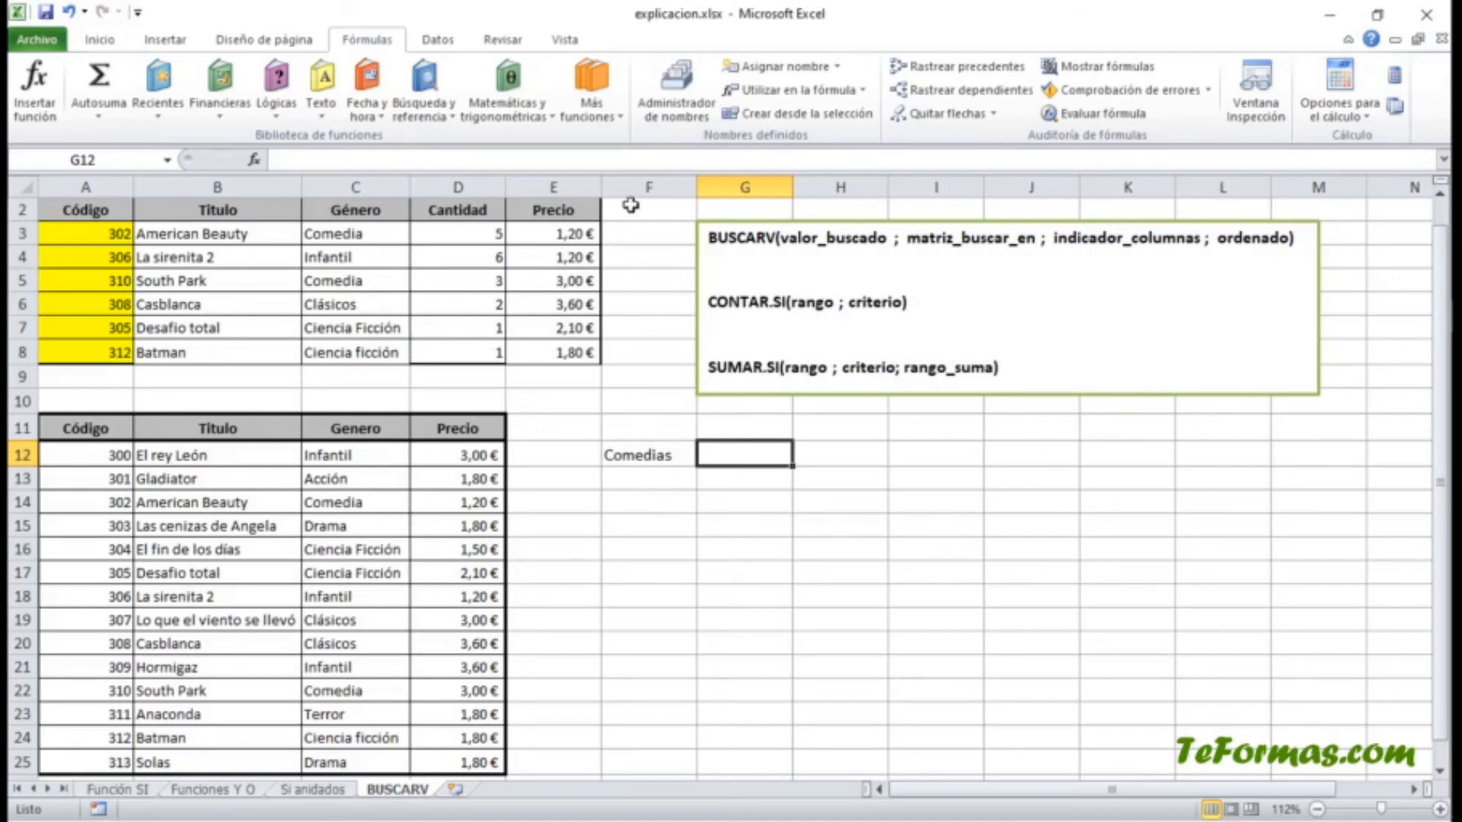
left_click(592, 95)
mouse_move(567, 147)
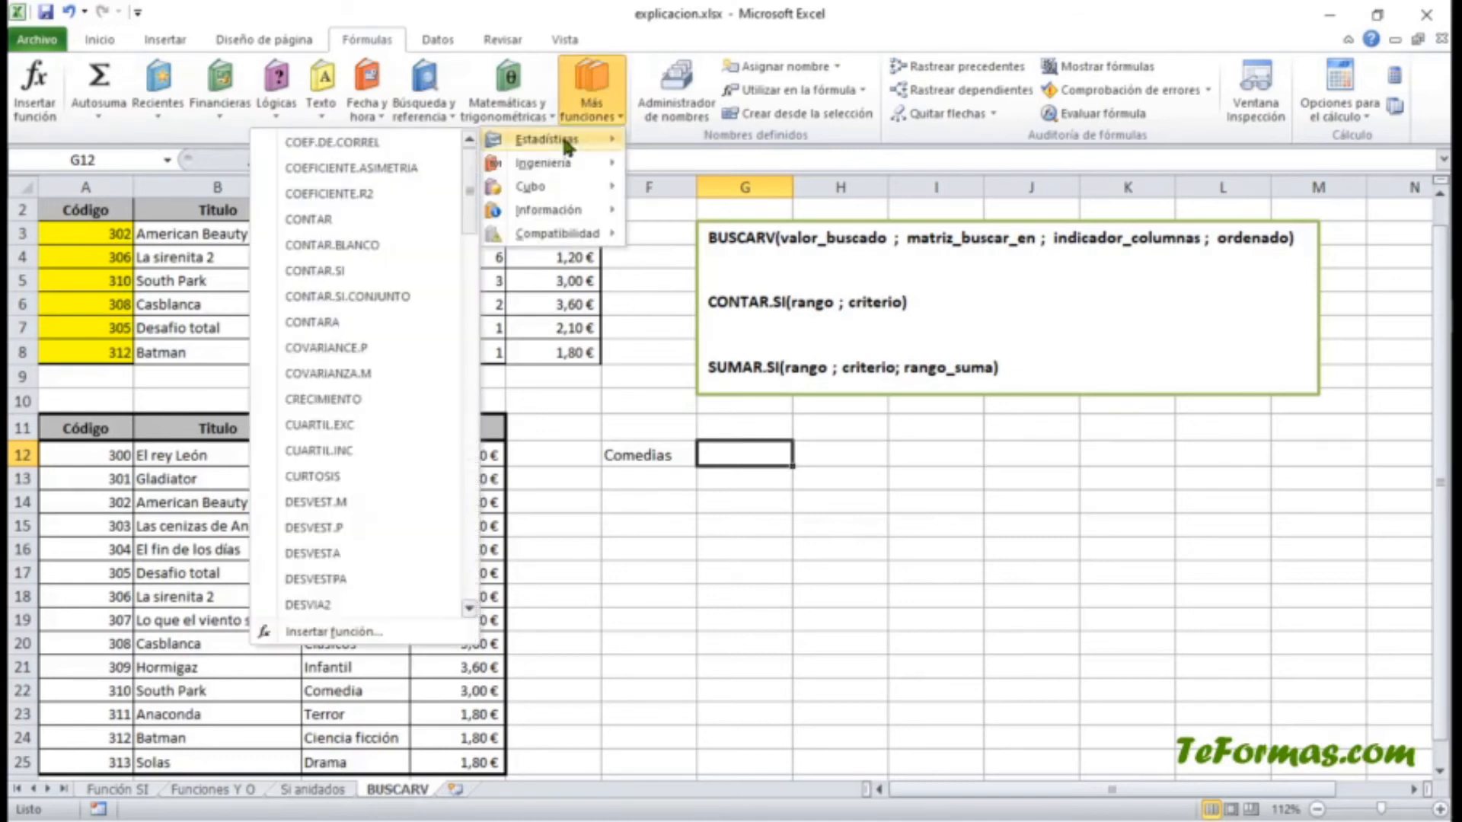
left_click(350, 270)
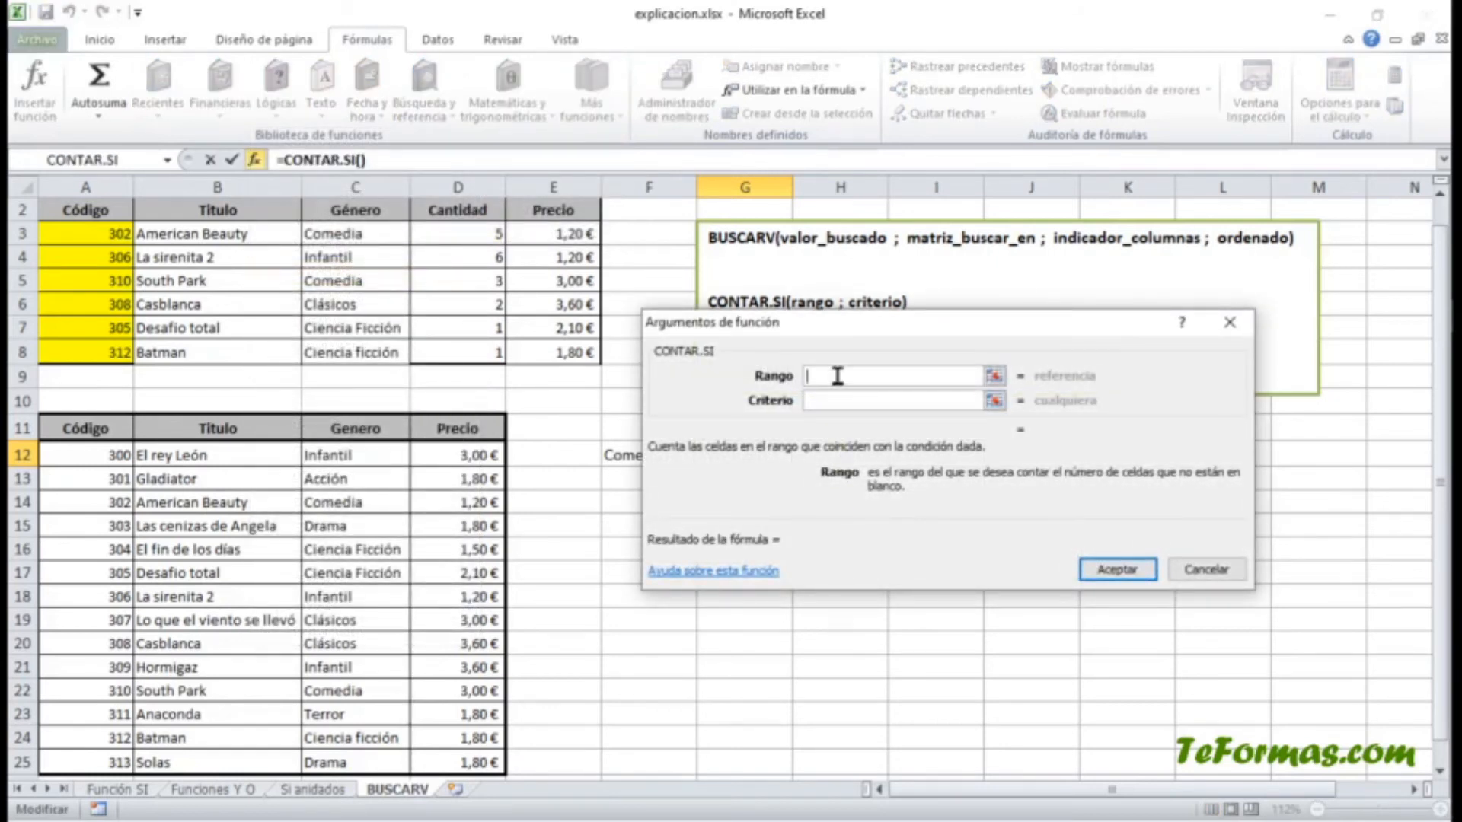
left_click_drag(372, 456, 390, 760)
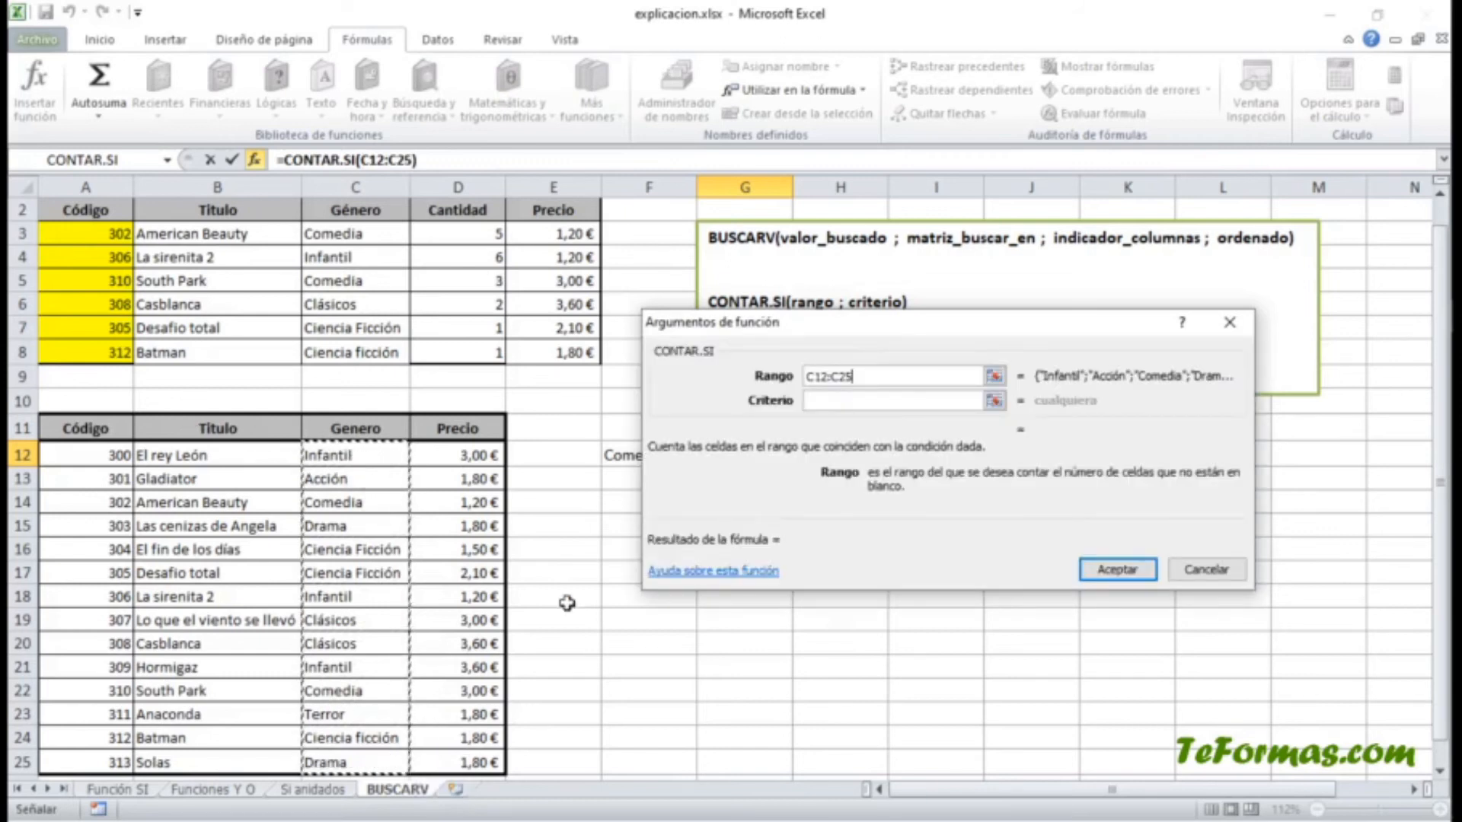
left_click(840, 402)
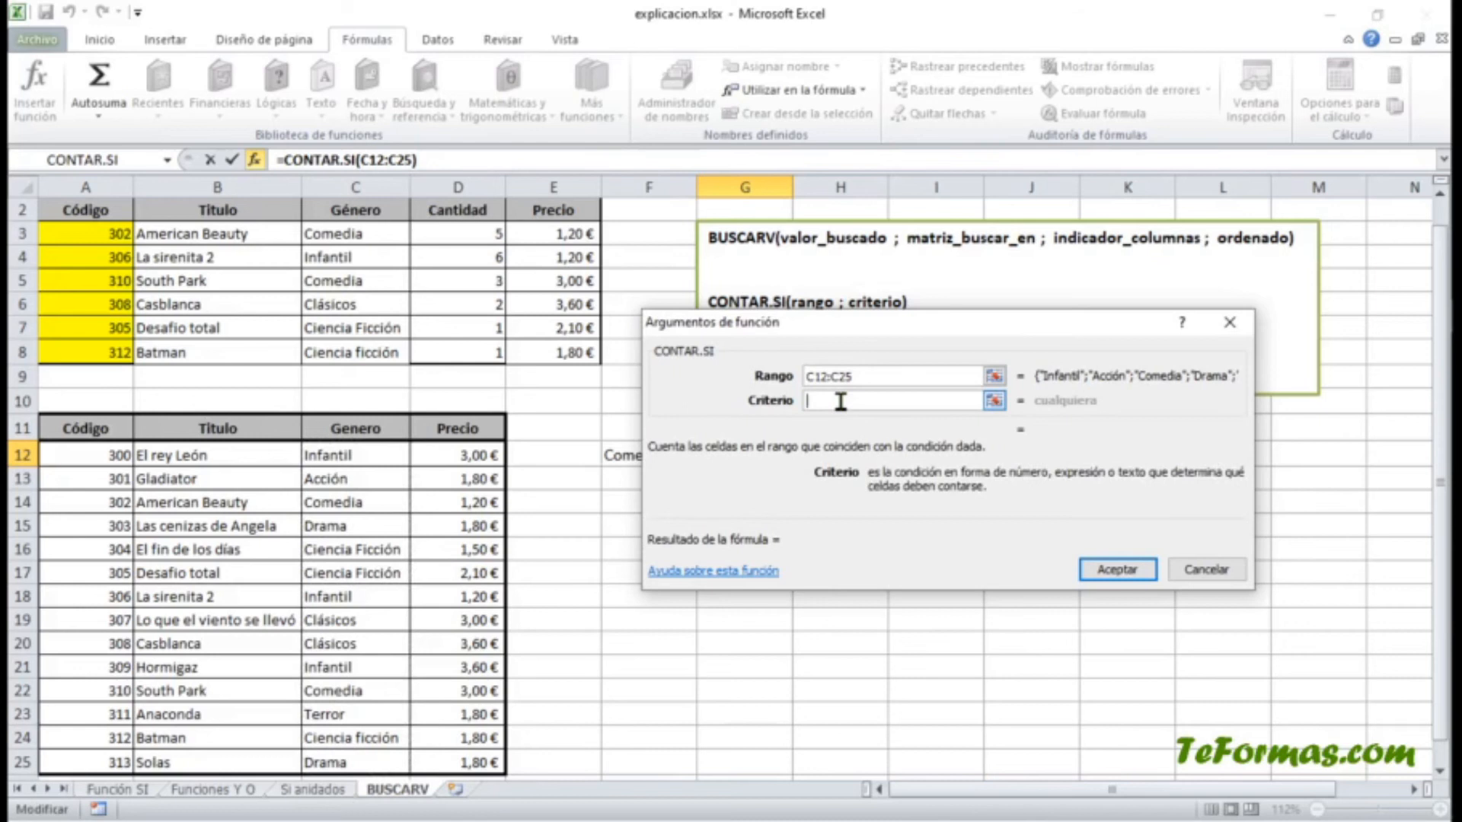
type("comedia")
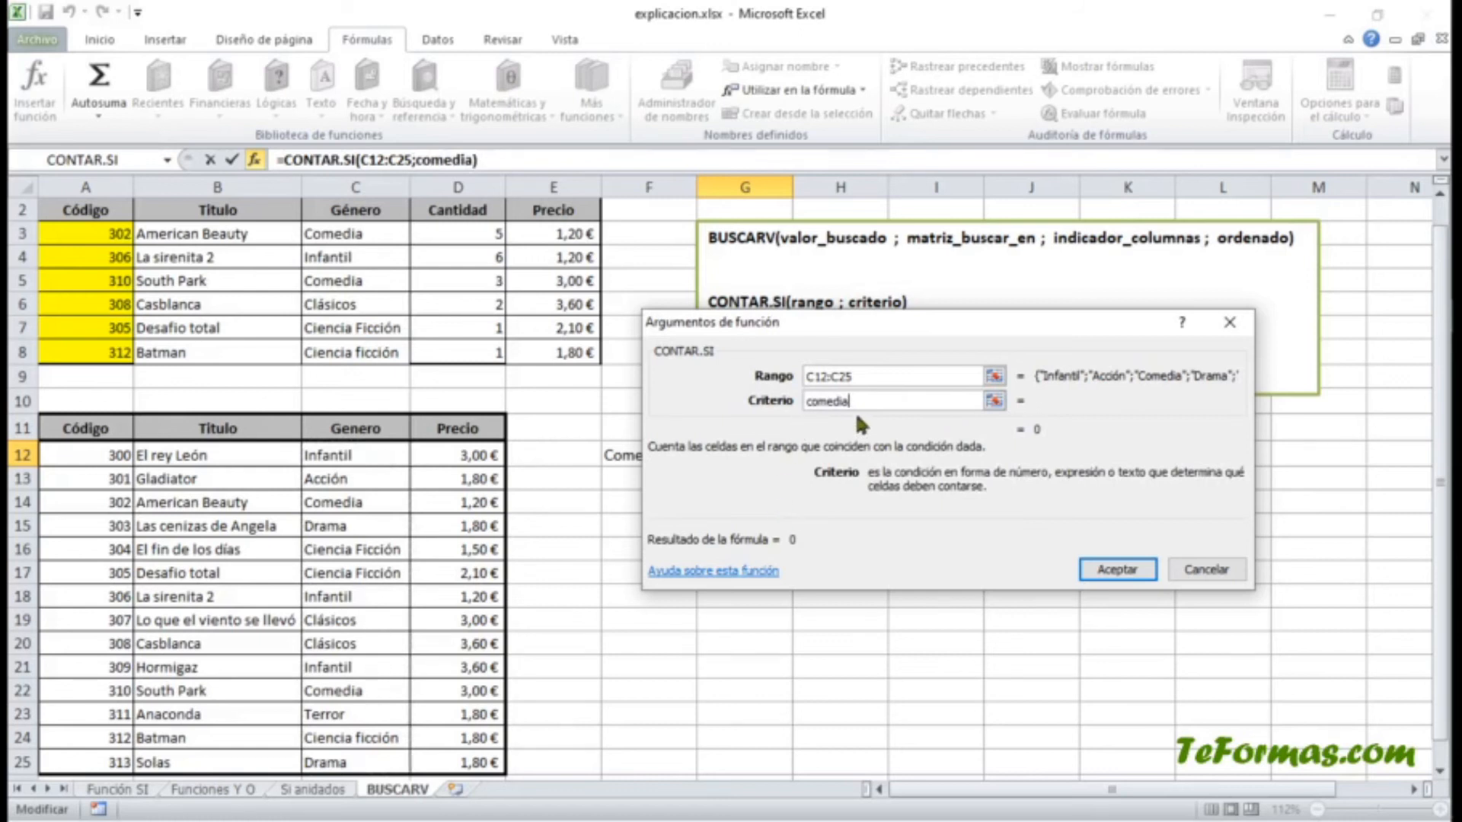
left_click(1116, 569)
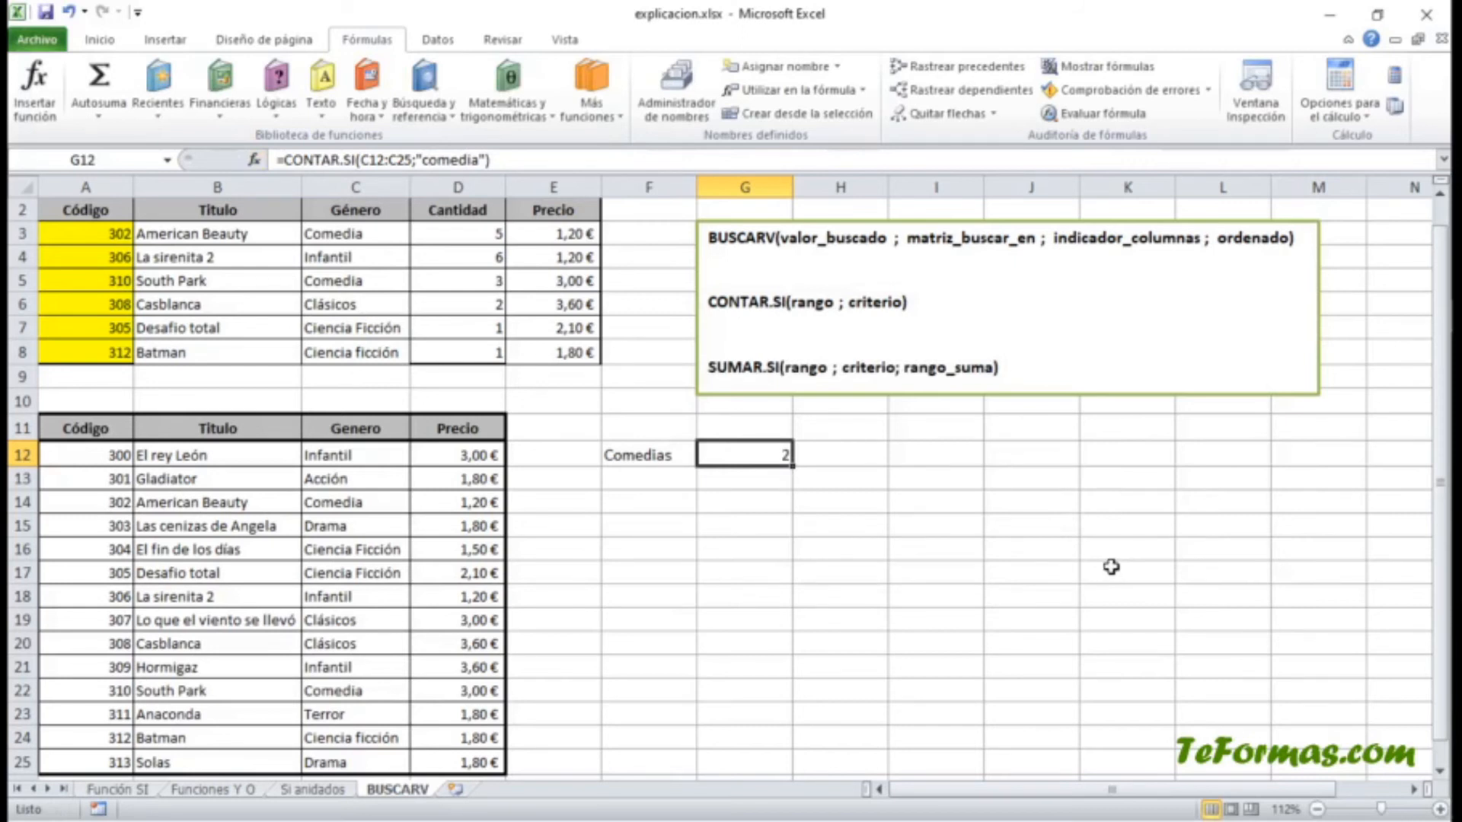
Enter the label "> 2€" in cell F13.
left_click(655, 483)
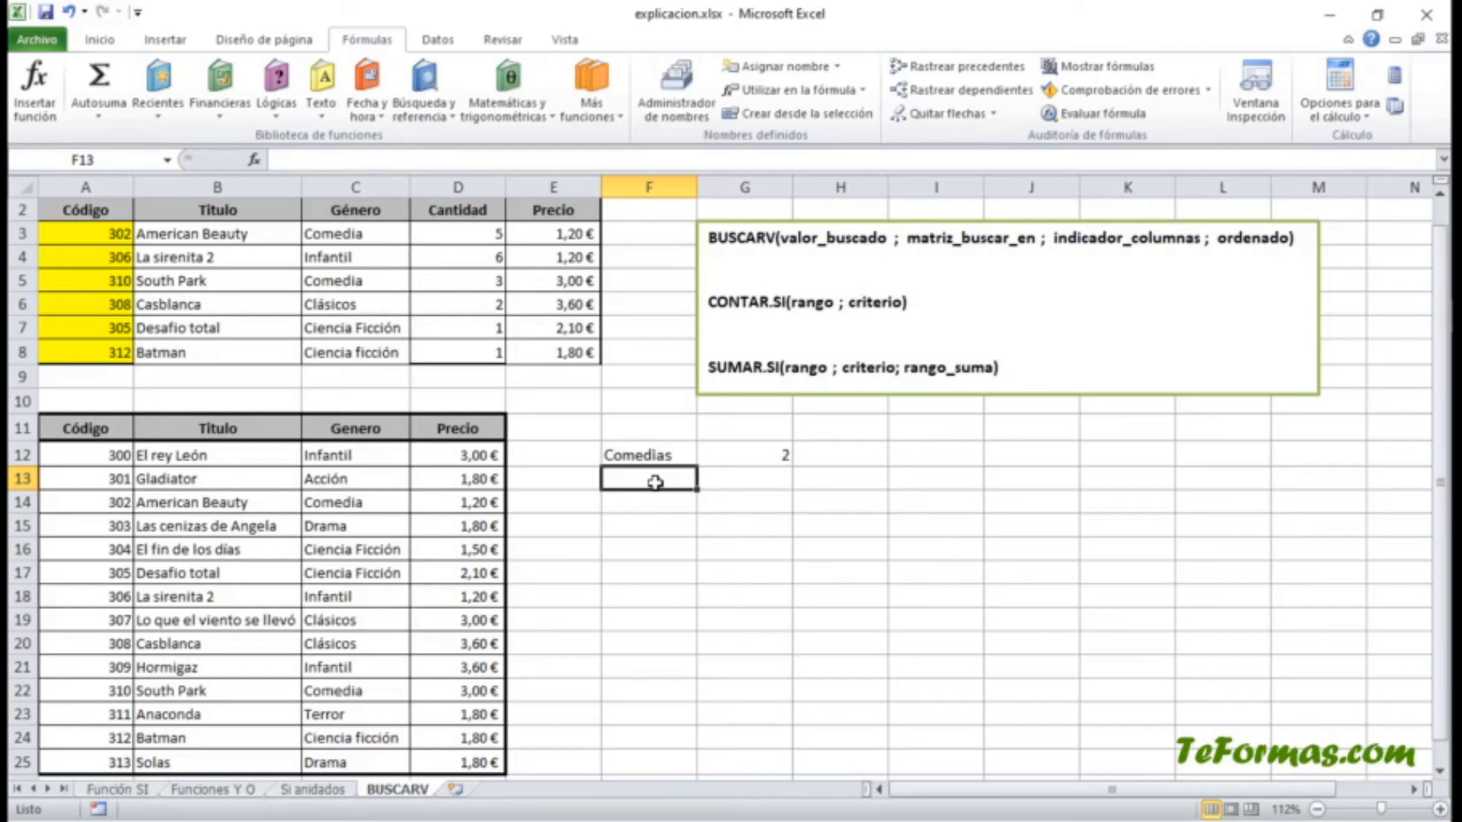
type("> 2")
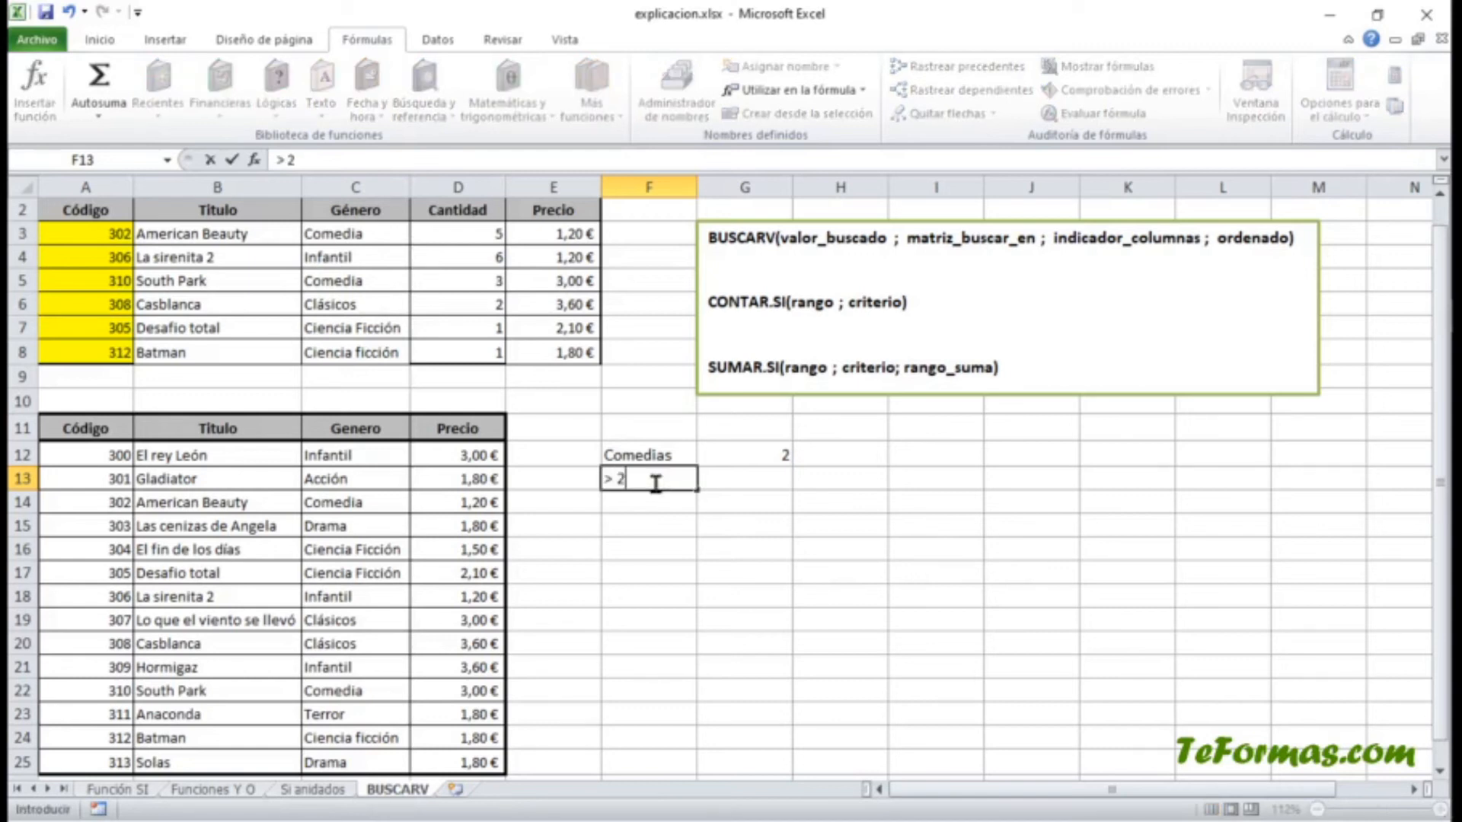
type("€")
key("Return")
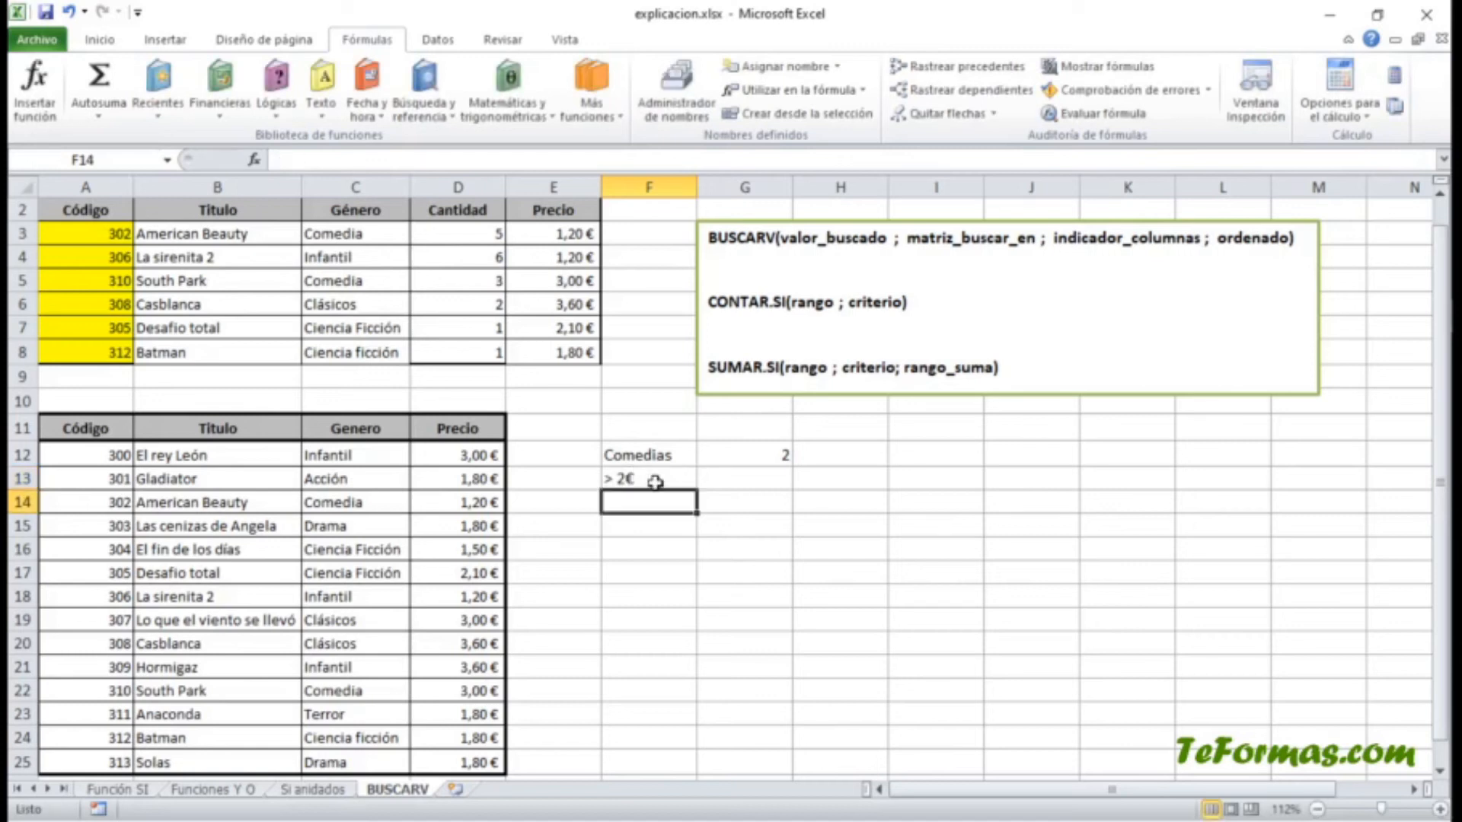
Insert a CONTAR.SI function in G13 with Rango D12:D25 and Criterio >2 to count the prices above 2 €.
key("Up")
key("Right")
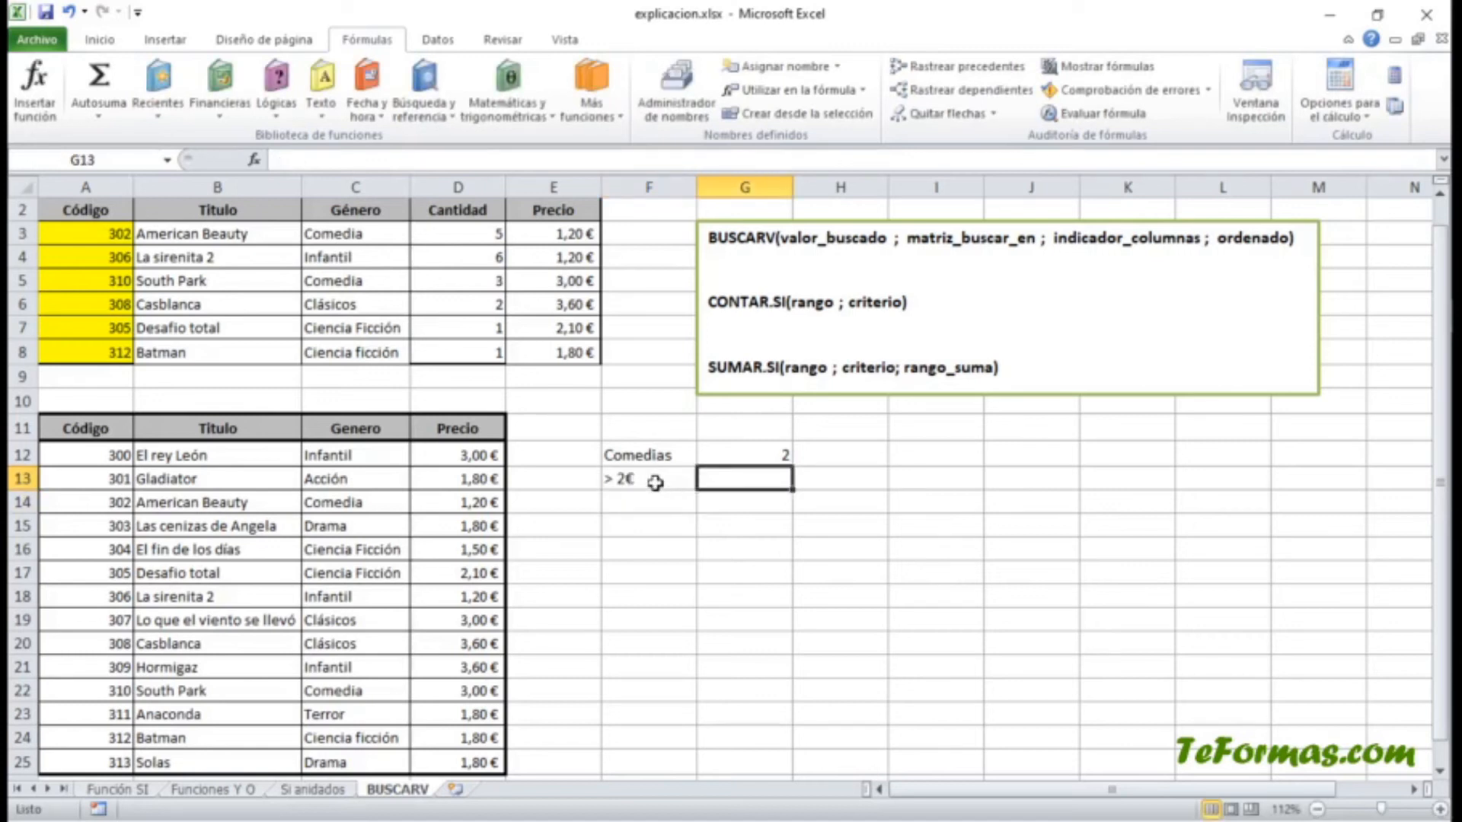
left_click(592, 103)
mouse_move(603, 137)
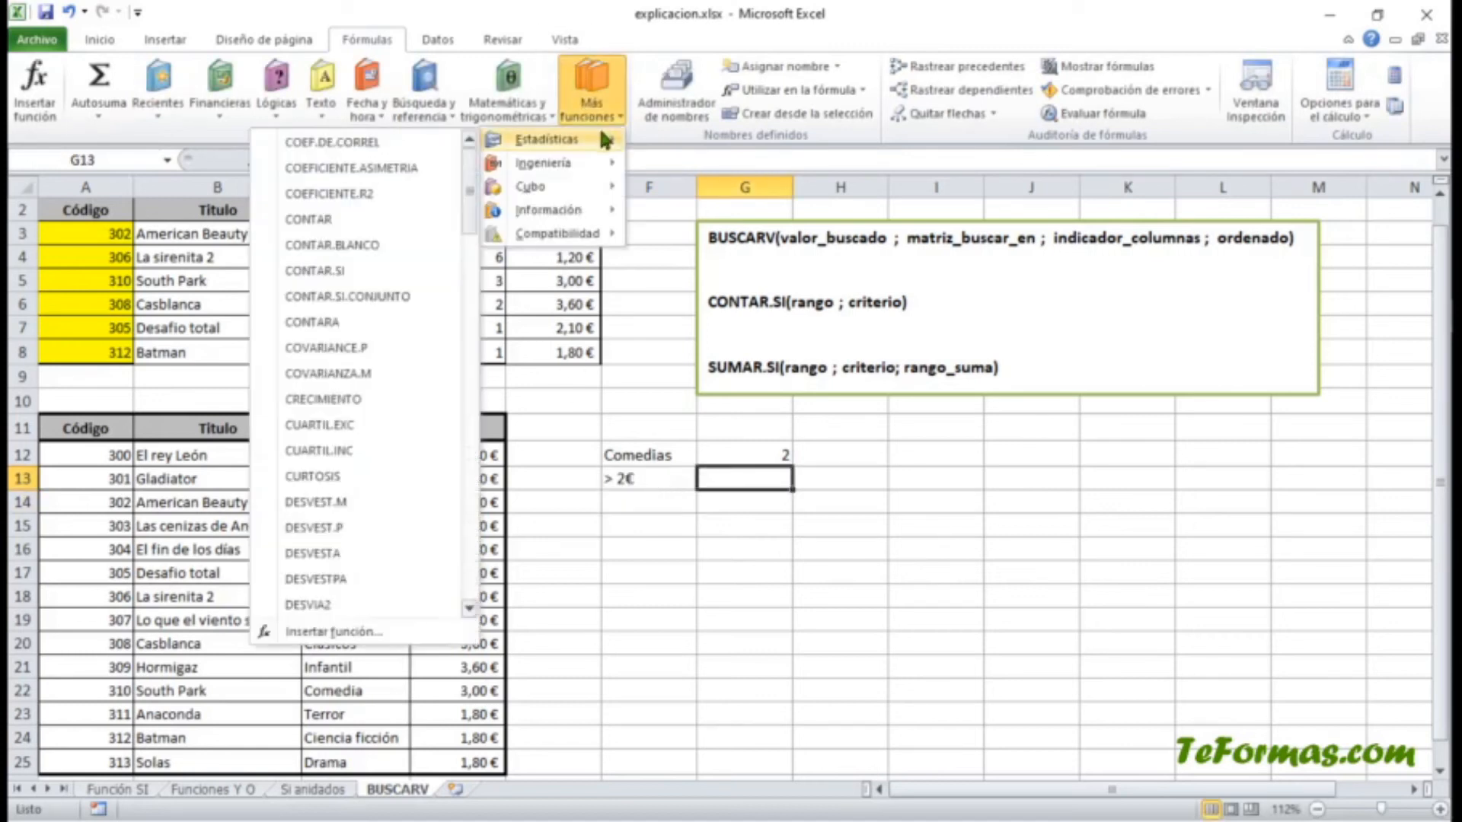
left_click(403, 268)
left_click_drag(455, 460, 472, 760)
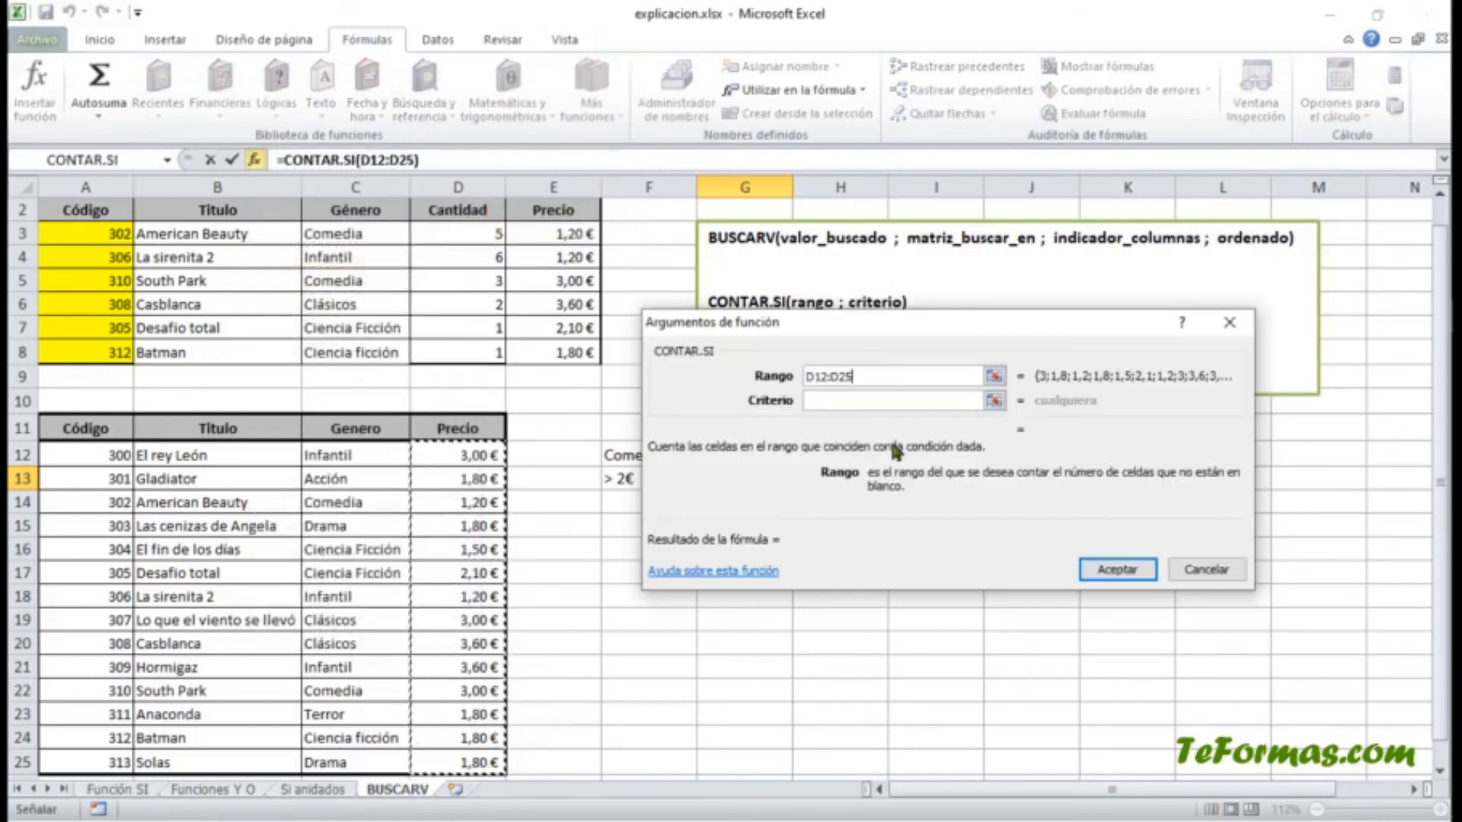
left_click(865, 402)
type(">2")
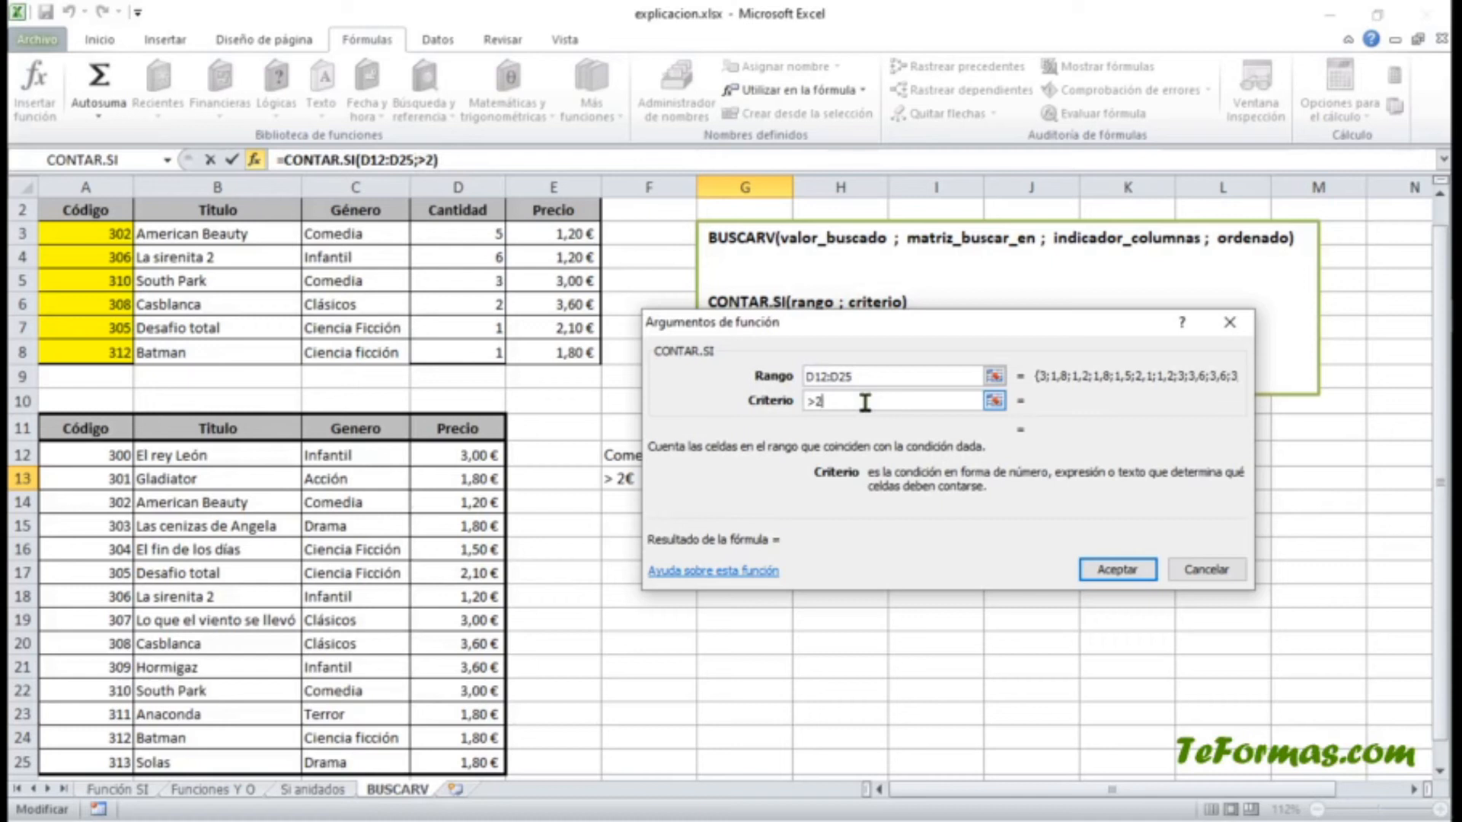
key("Return")
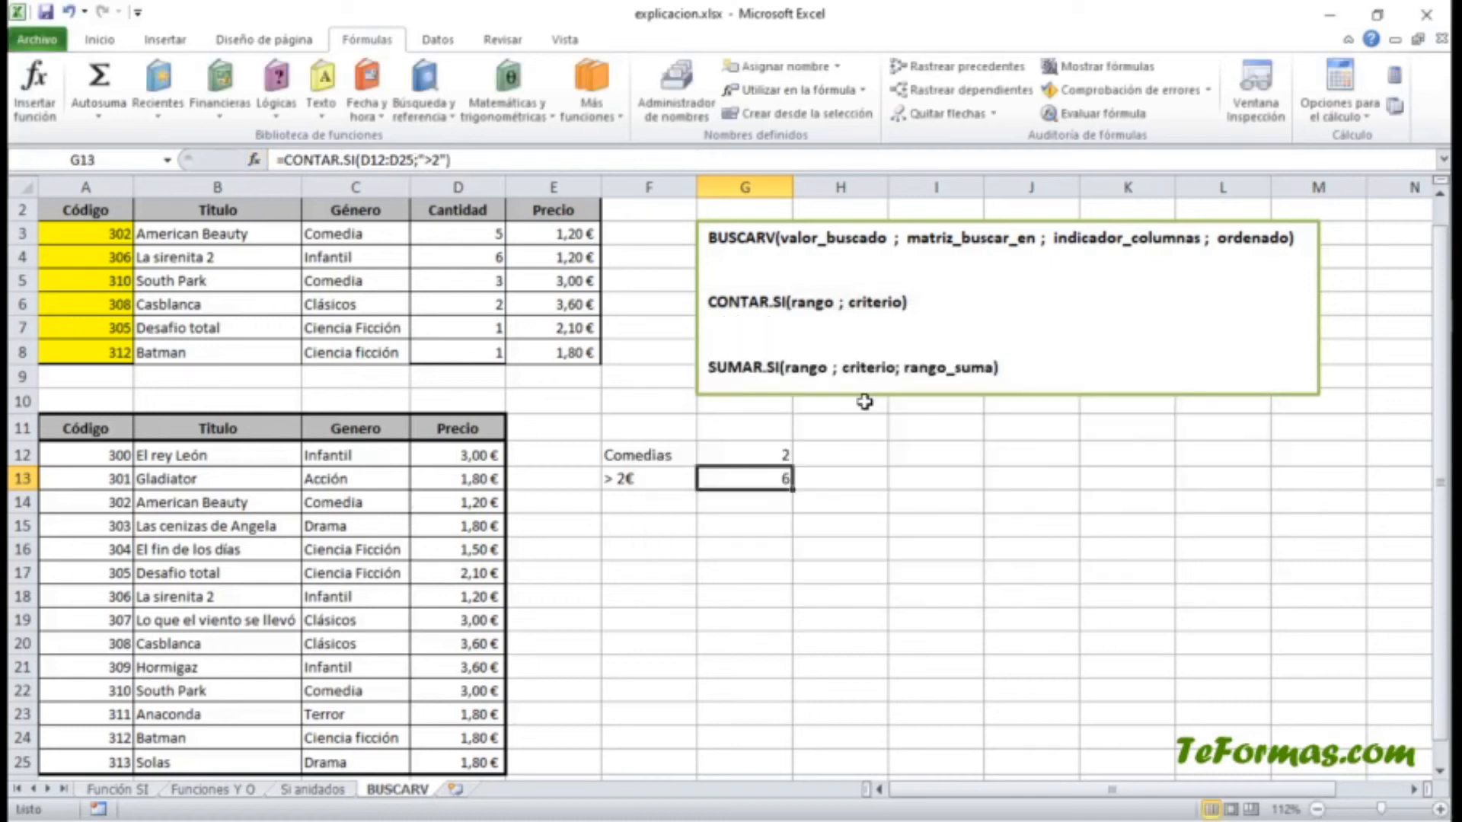
Enter the label L in cell F14.
left_click(661, 521)
left_click(664, 499)
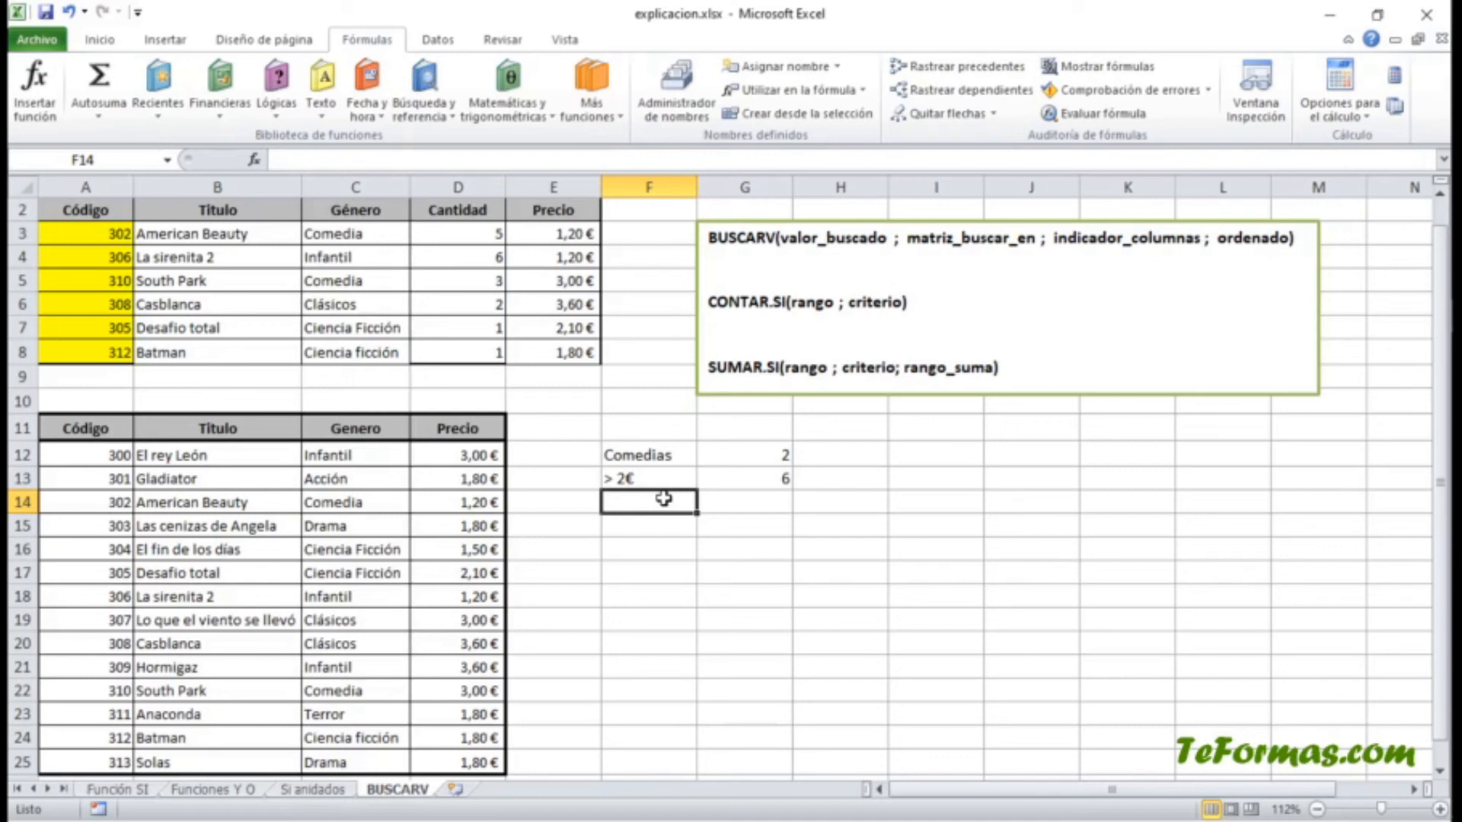
type("L")
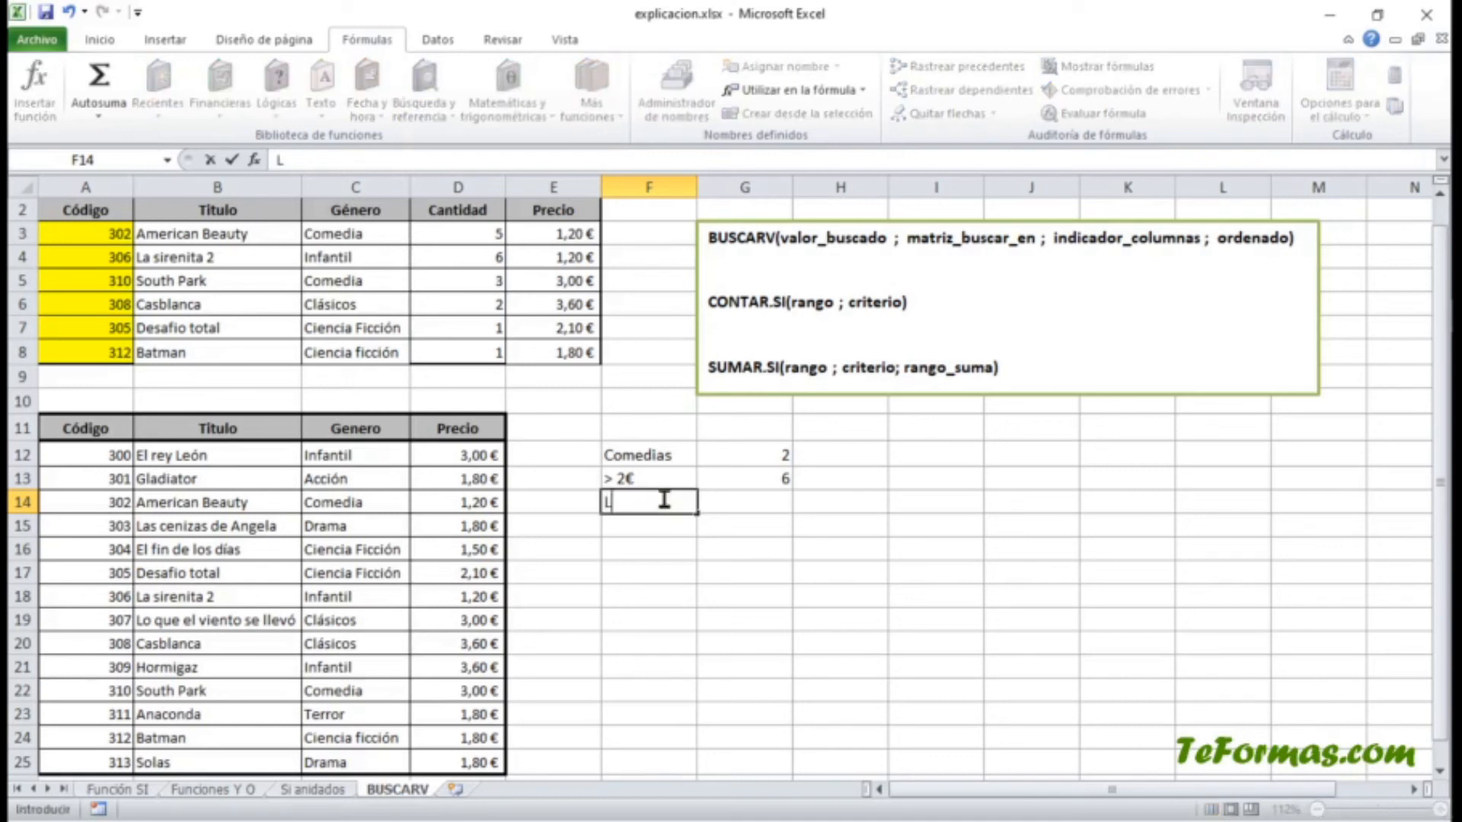
key("Tab")
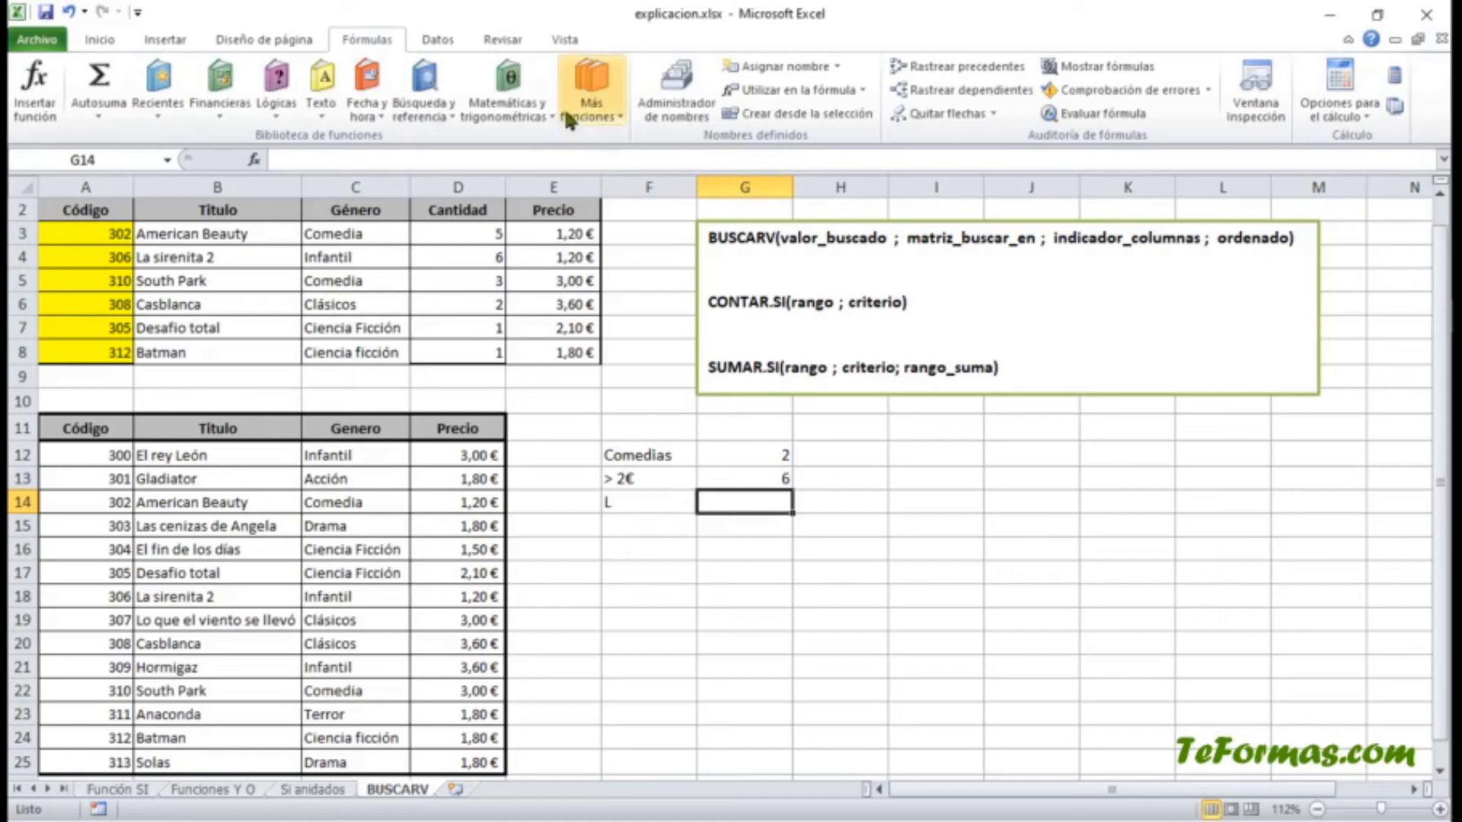
Insert a CONTAR.SI function in G14 with Rango B12:B25 and Criterio L* to count the titles starting with L.
left_click(591, 106)
mouse_move(580, 141)
left_click(353, 259)
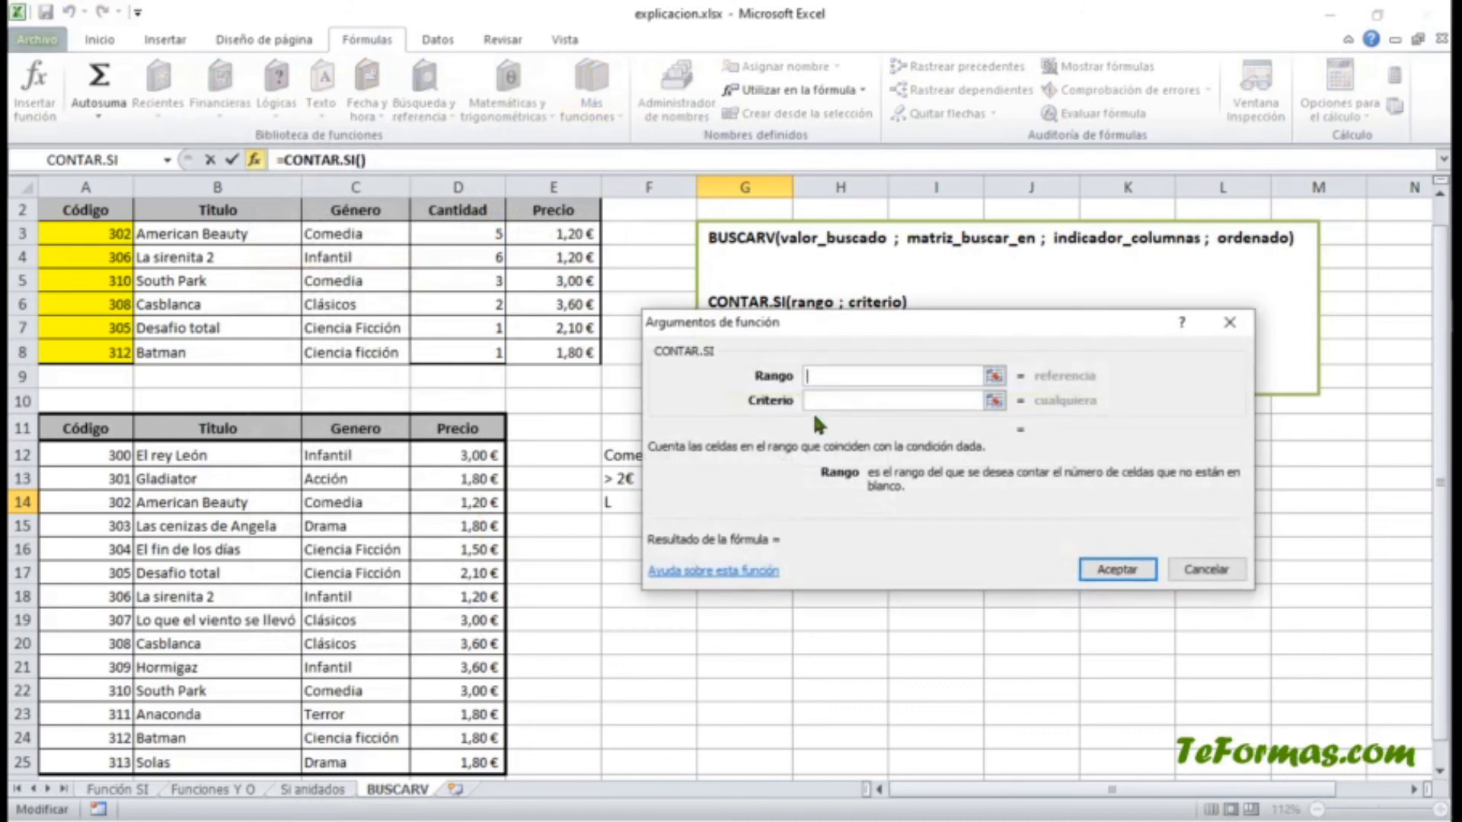
left_click_drag(188, 457, 233, 768)
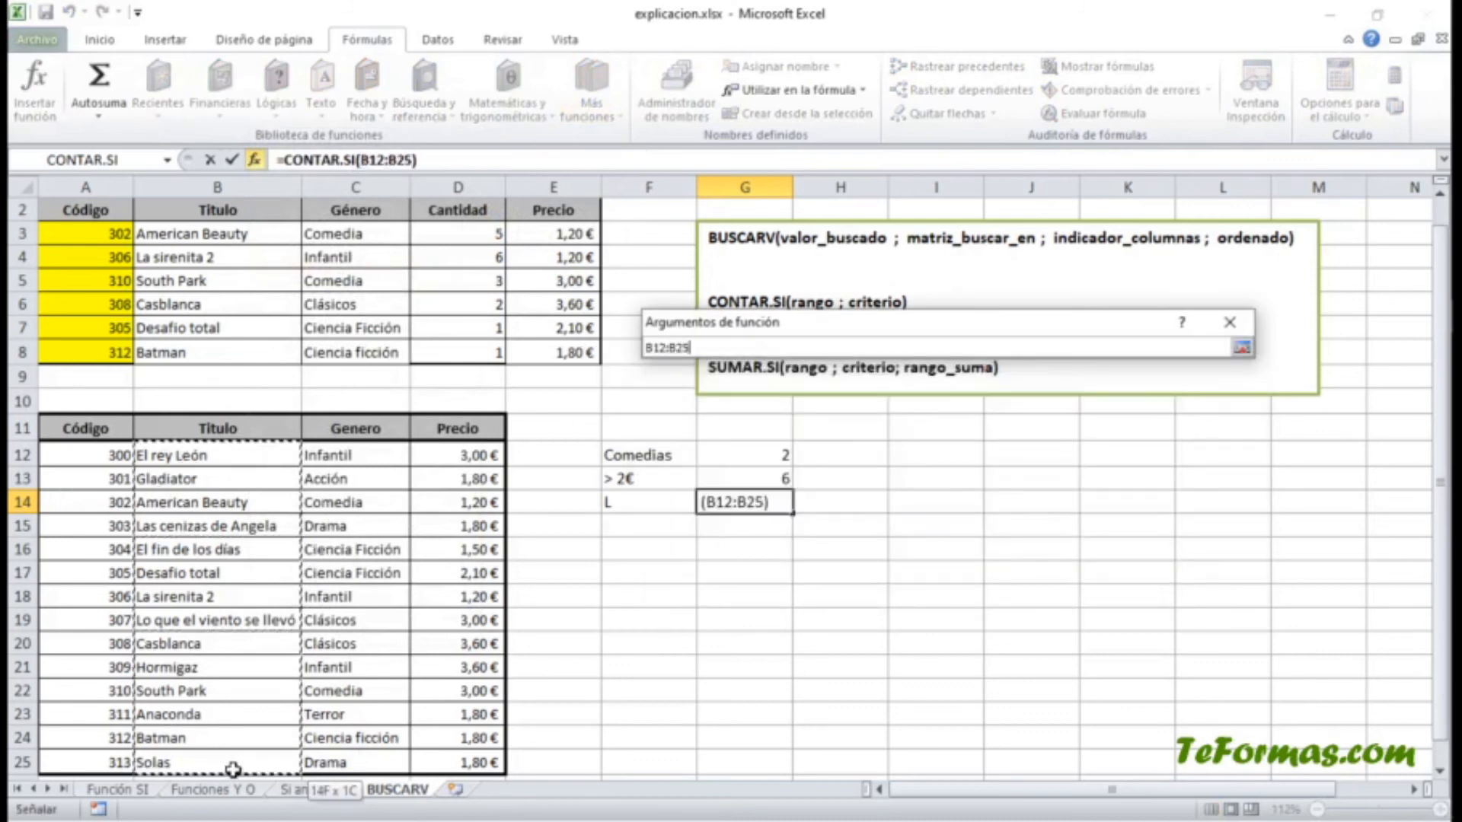
left_click(838, 401)
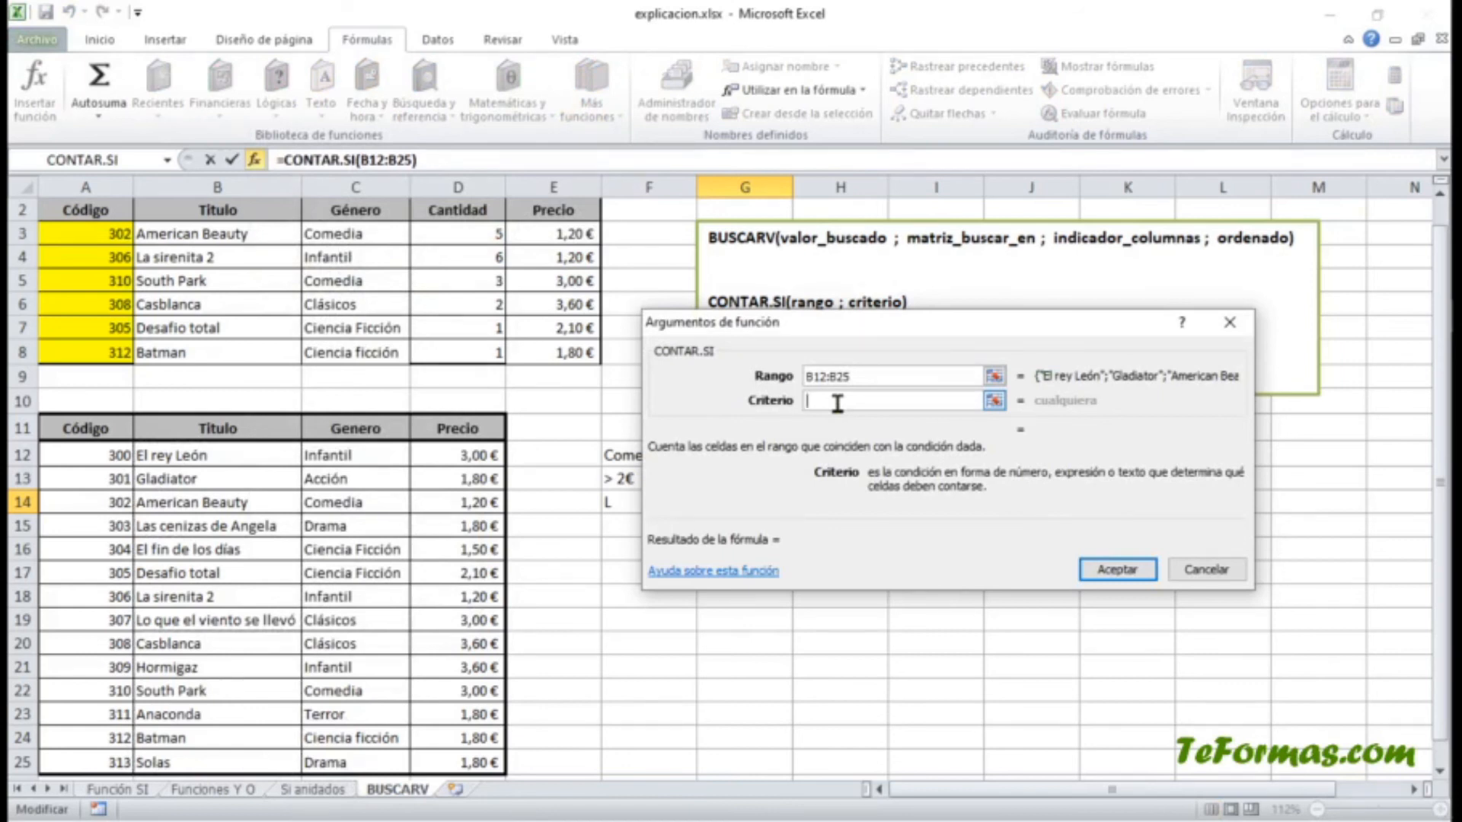
type("L")
type("*")
left_click(1124, 571)
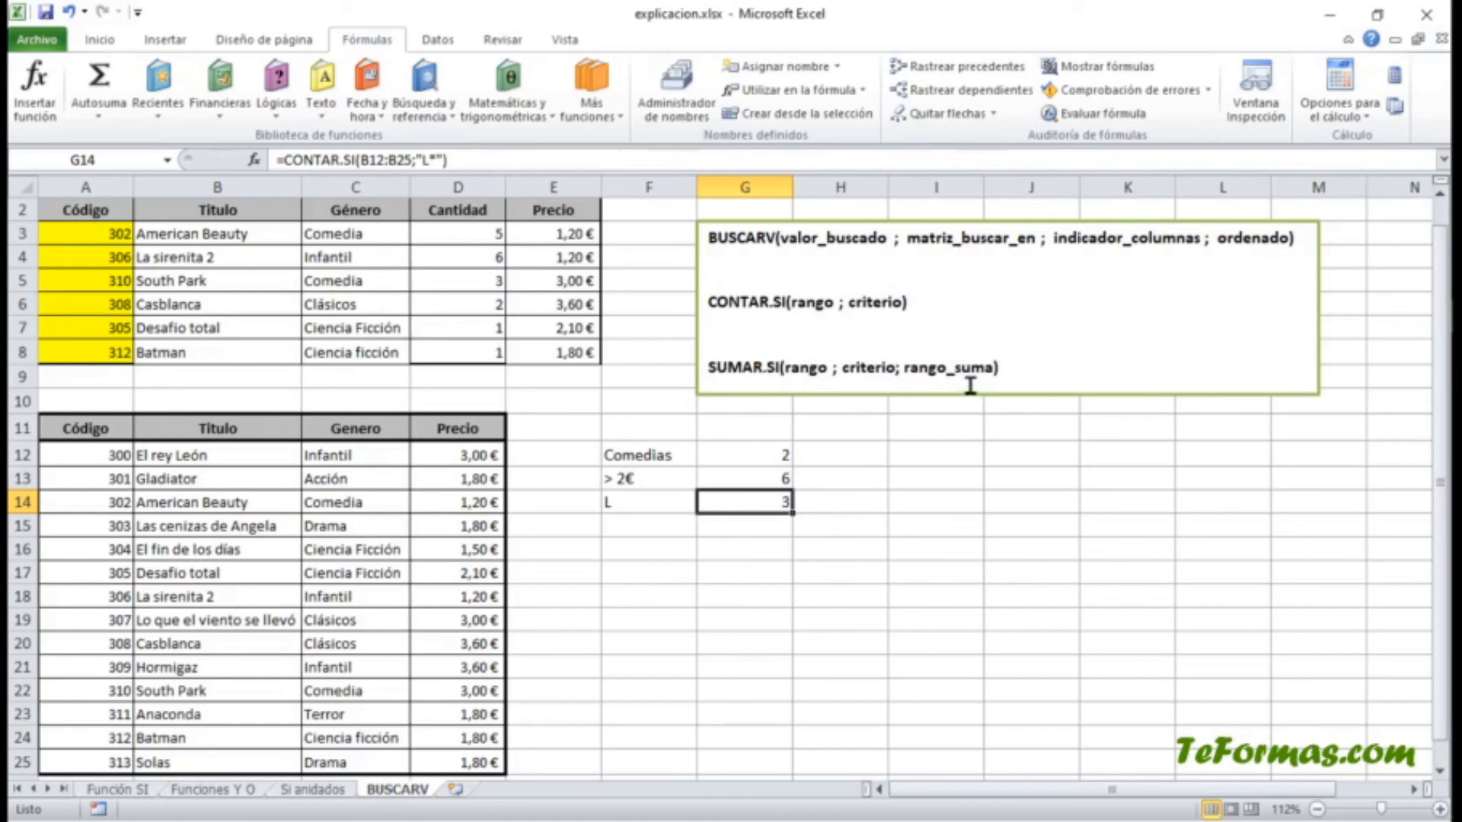
Enter the label "Intantil" in cell F16.
left_click(631, 553)
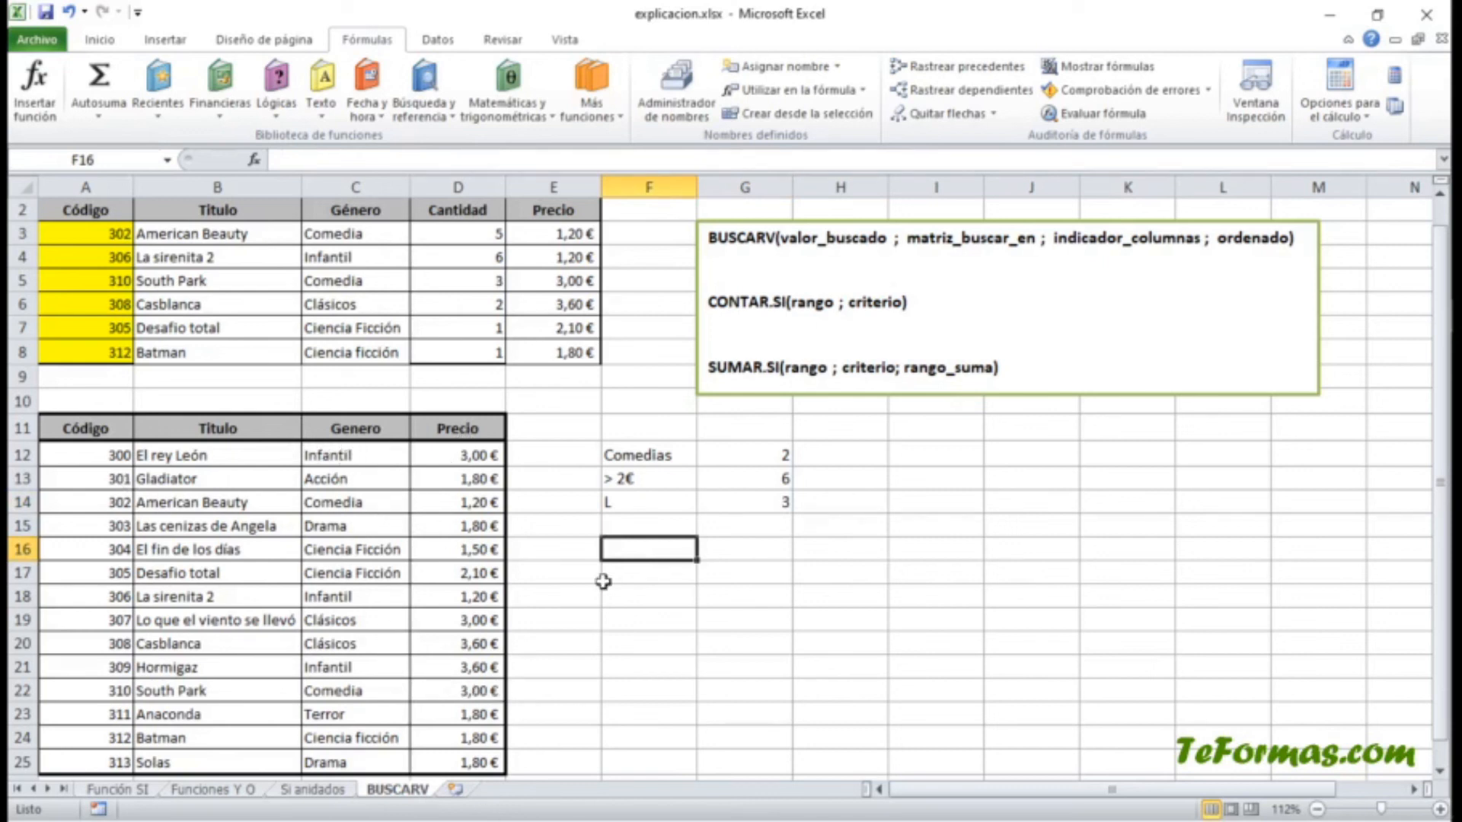
type("Infanti")
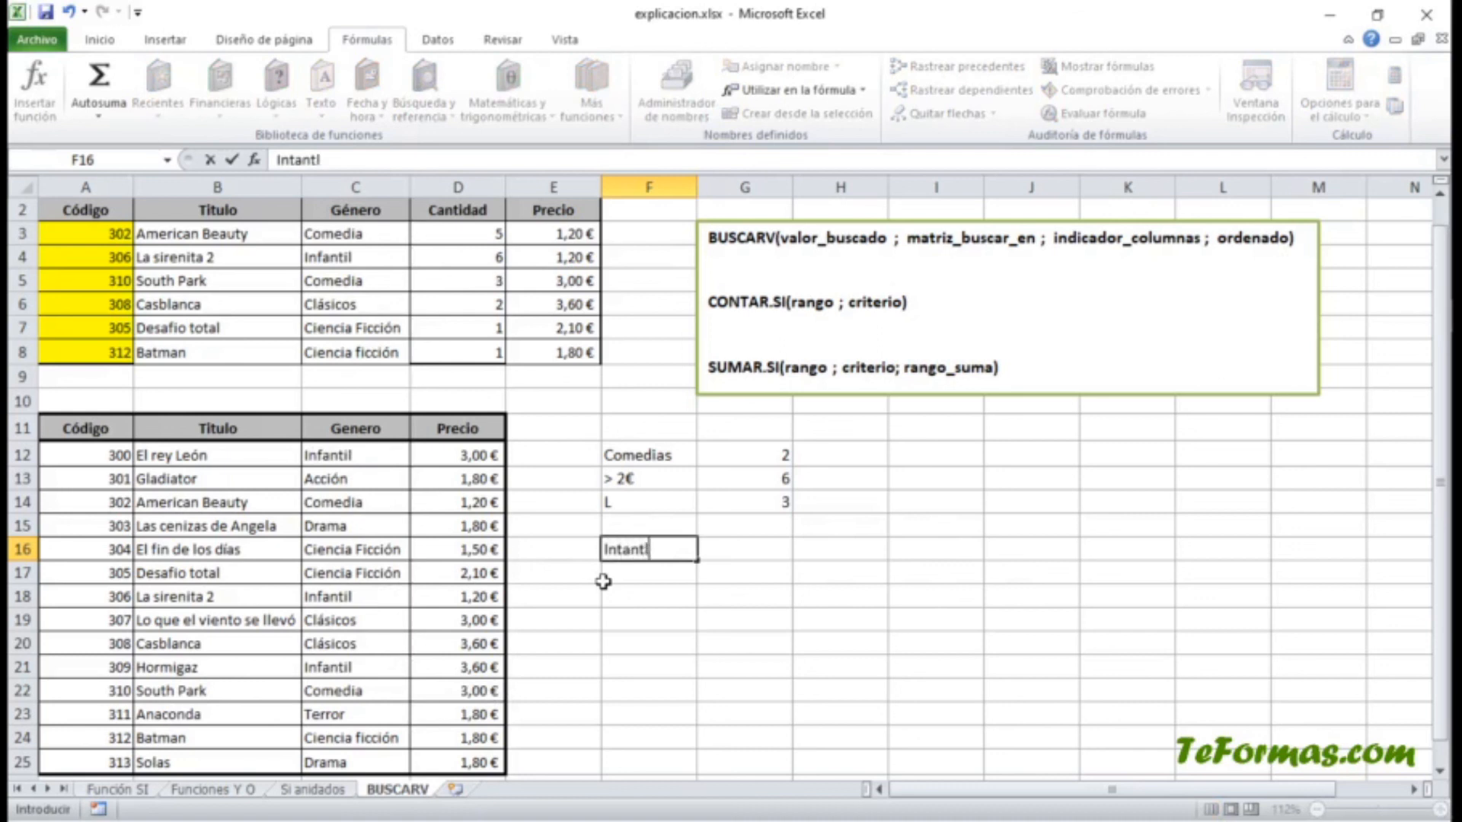
type("l")
key("Return")
Insert a SUMAR.SI function in G16 with Rango C12:C25, Criterio Infantil and Rango_suma D12:D25 to total the children's film prices.
key("Up")
key("Right")
left_click(508, 97)
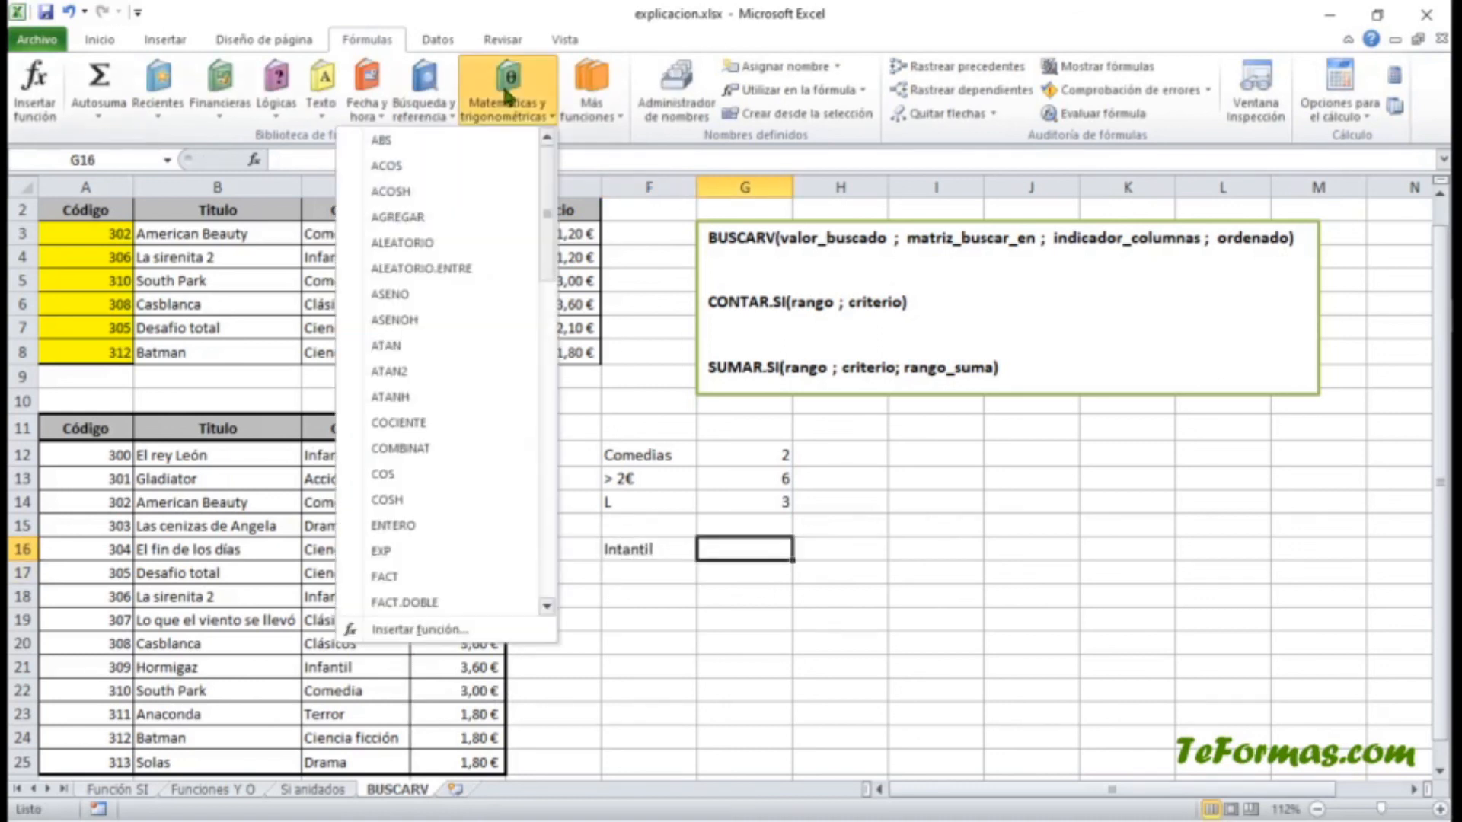
scroll(440, 312, "down", 12)
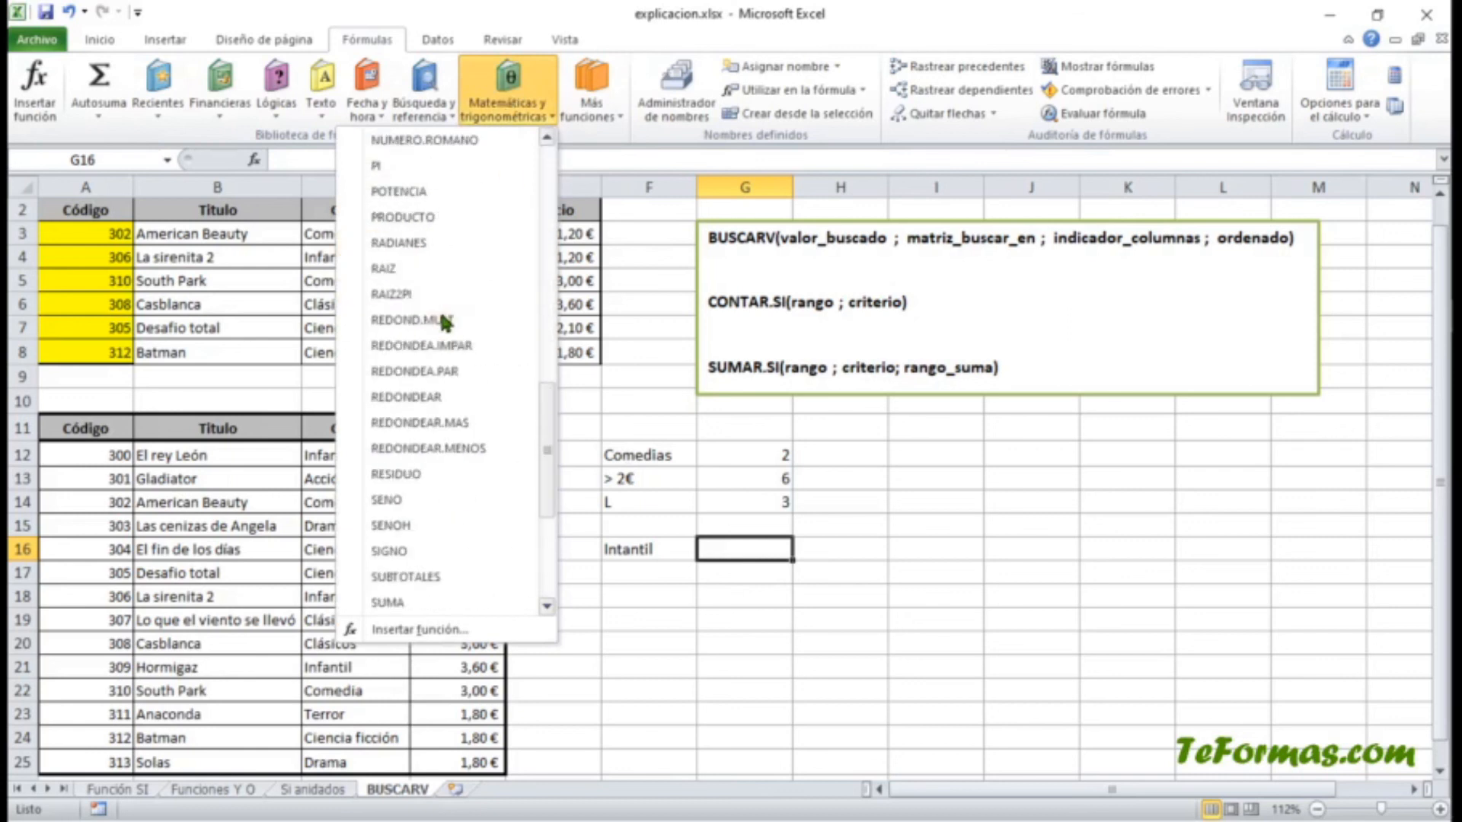
scroll(434, 320, "down", 1)
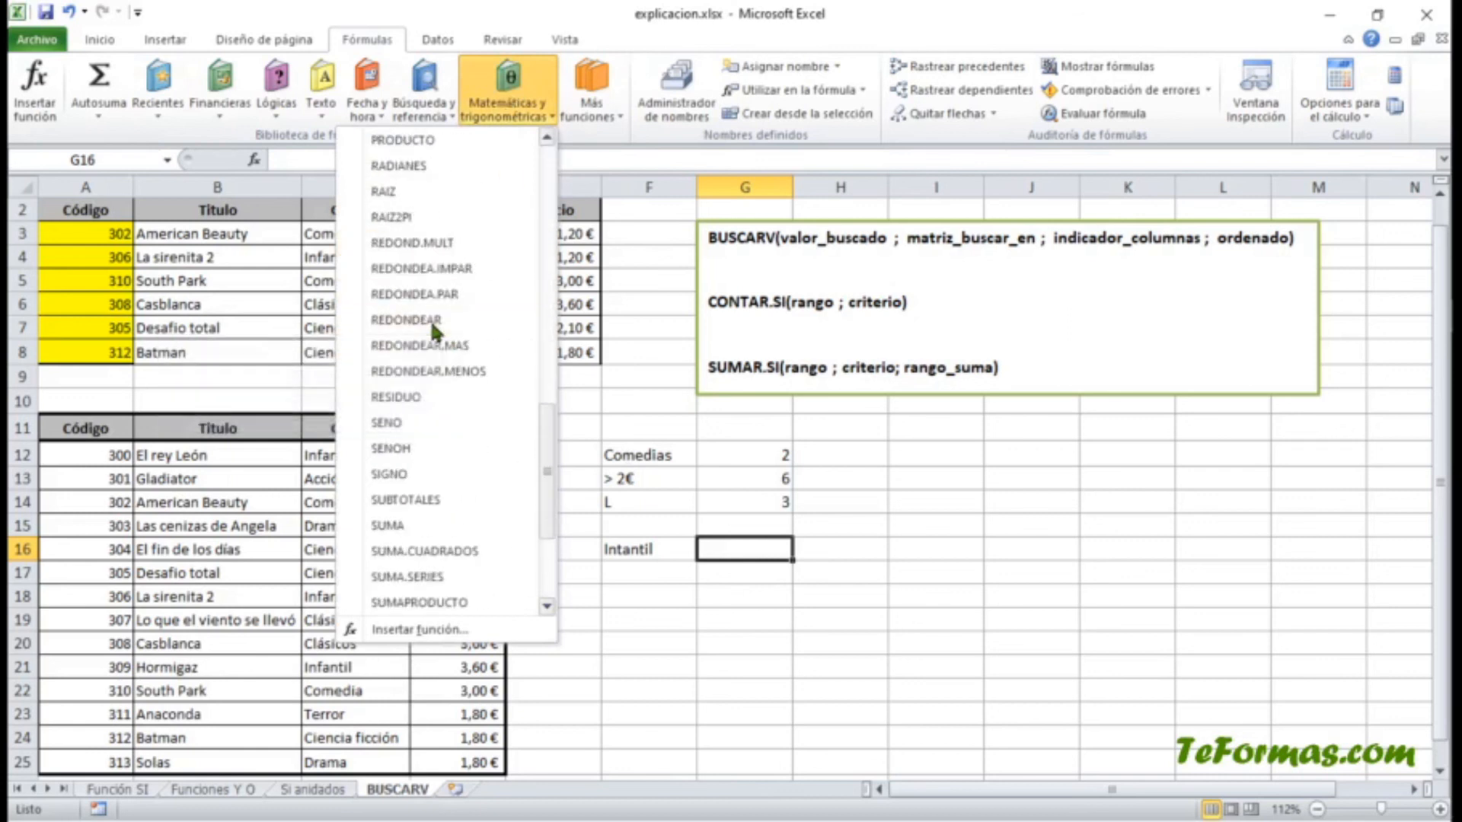
scroll(436, 577, "down", 1)
left_click(431, 551)
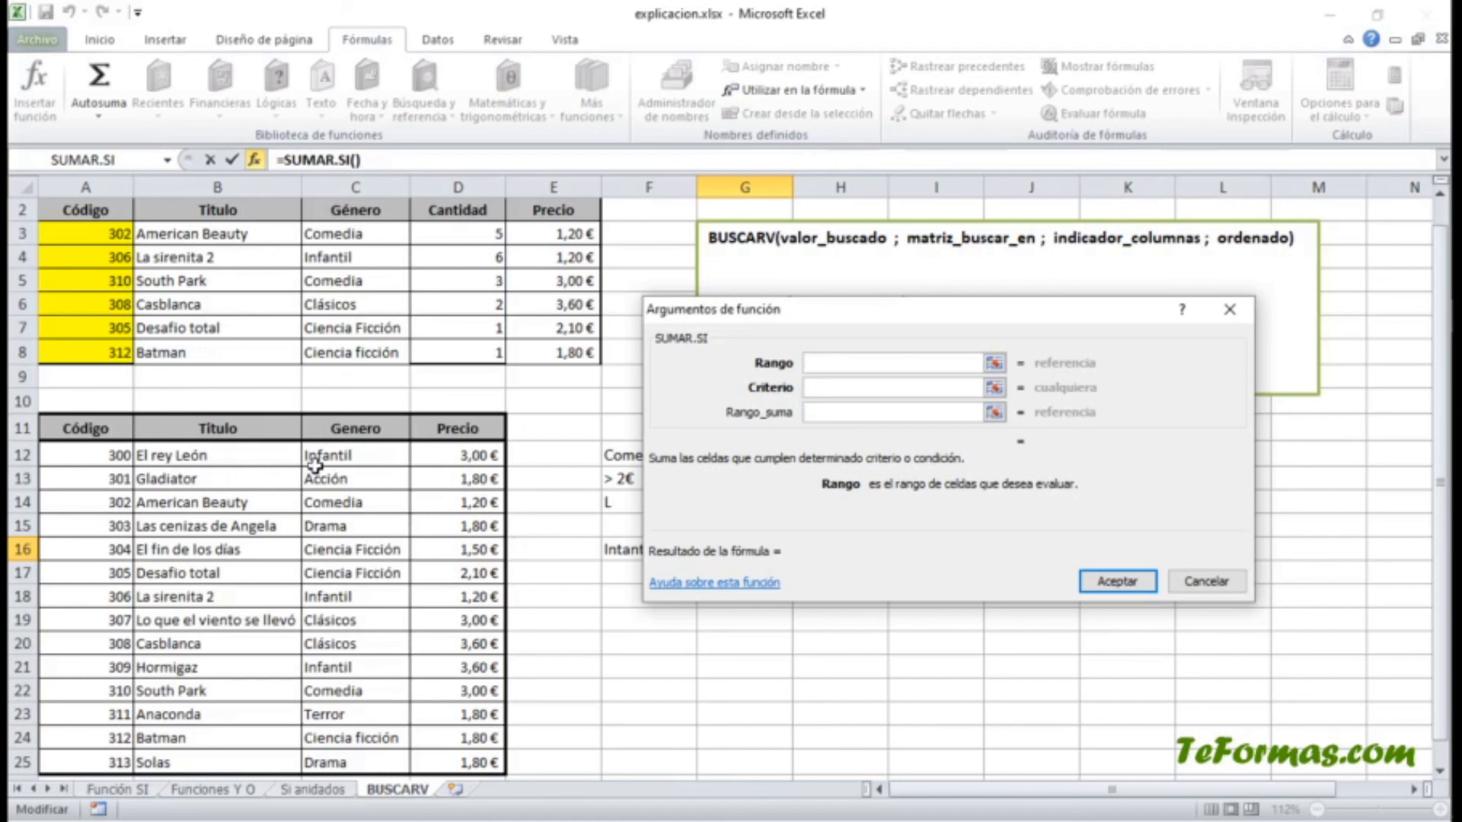
left_click_drag(325, 455, 369, 750)
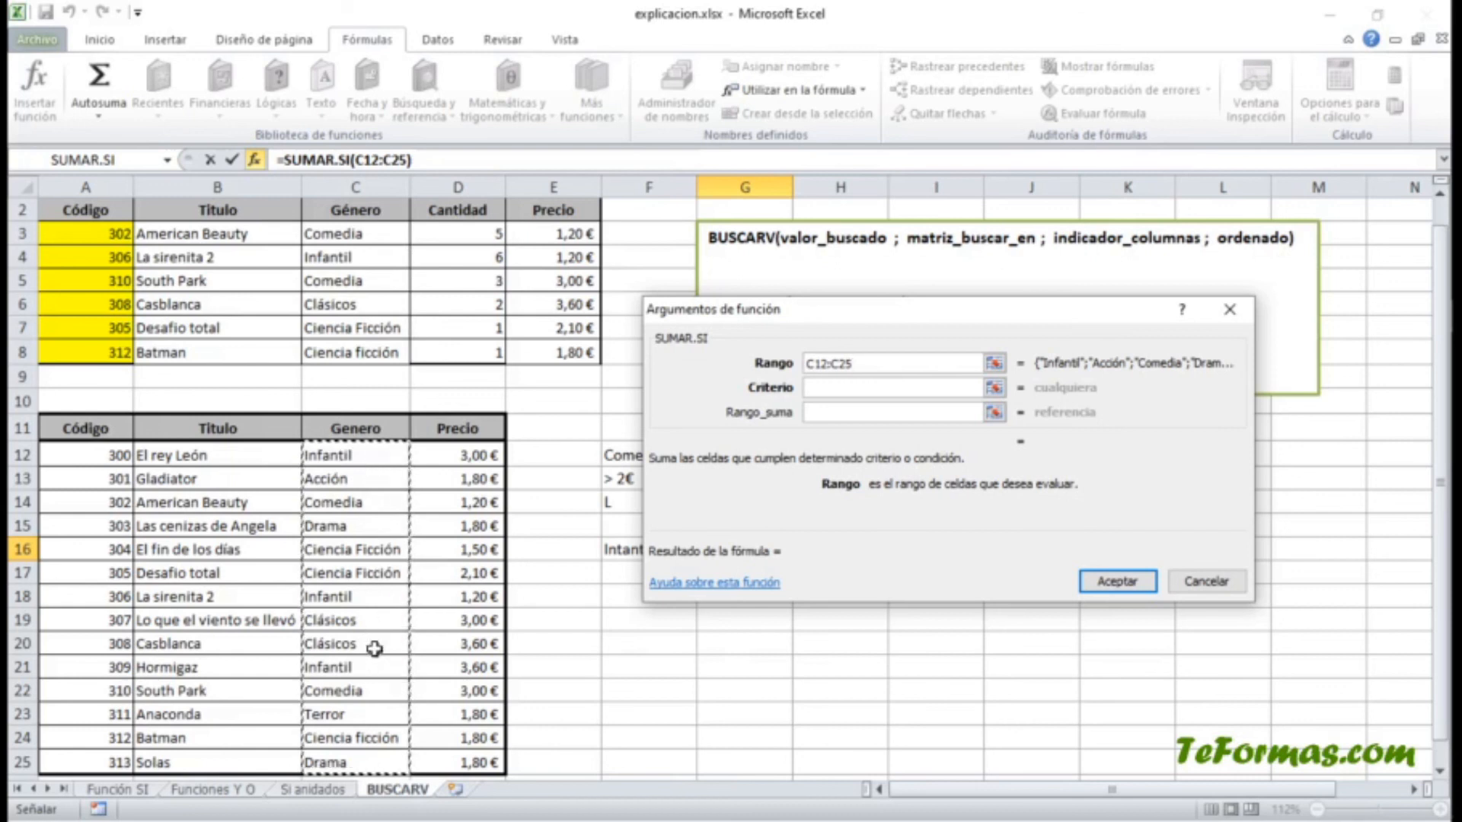
left_click(828, 389)
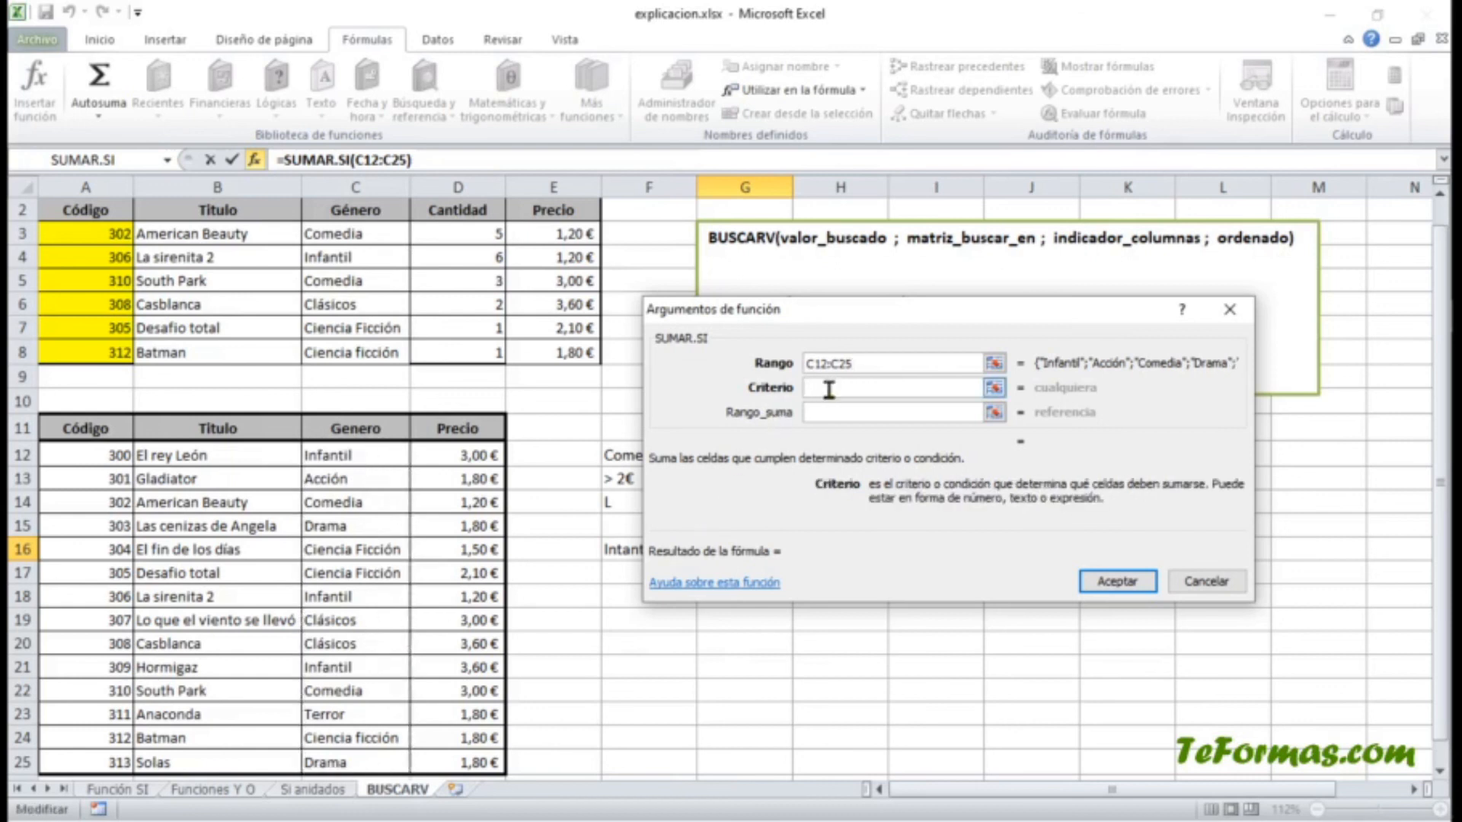
type("Infantil")
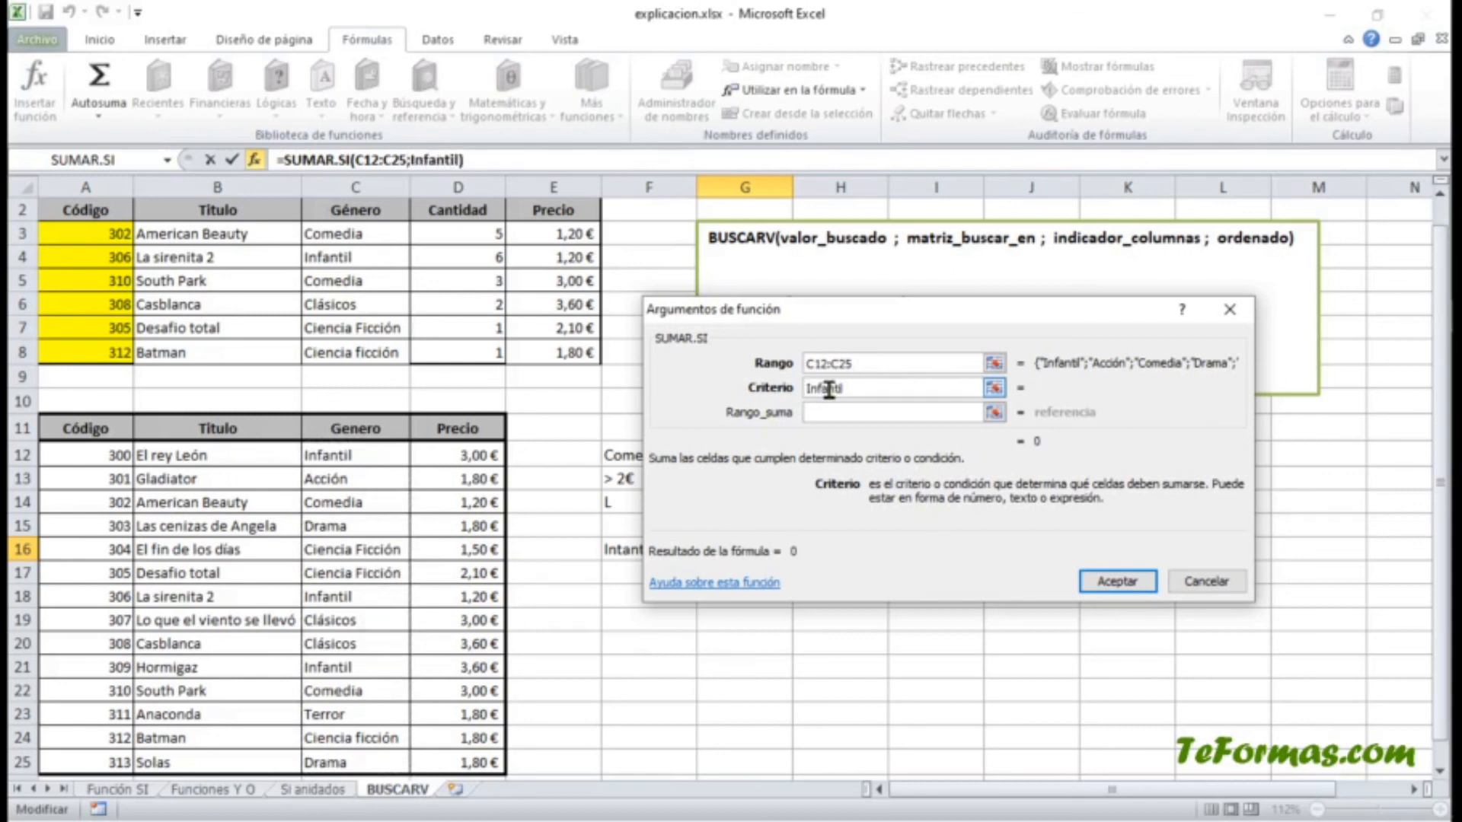
left_click(852, 406)
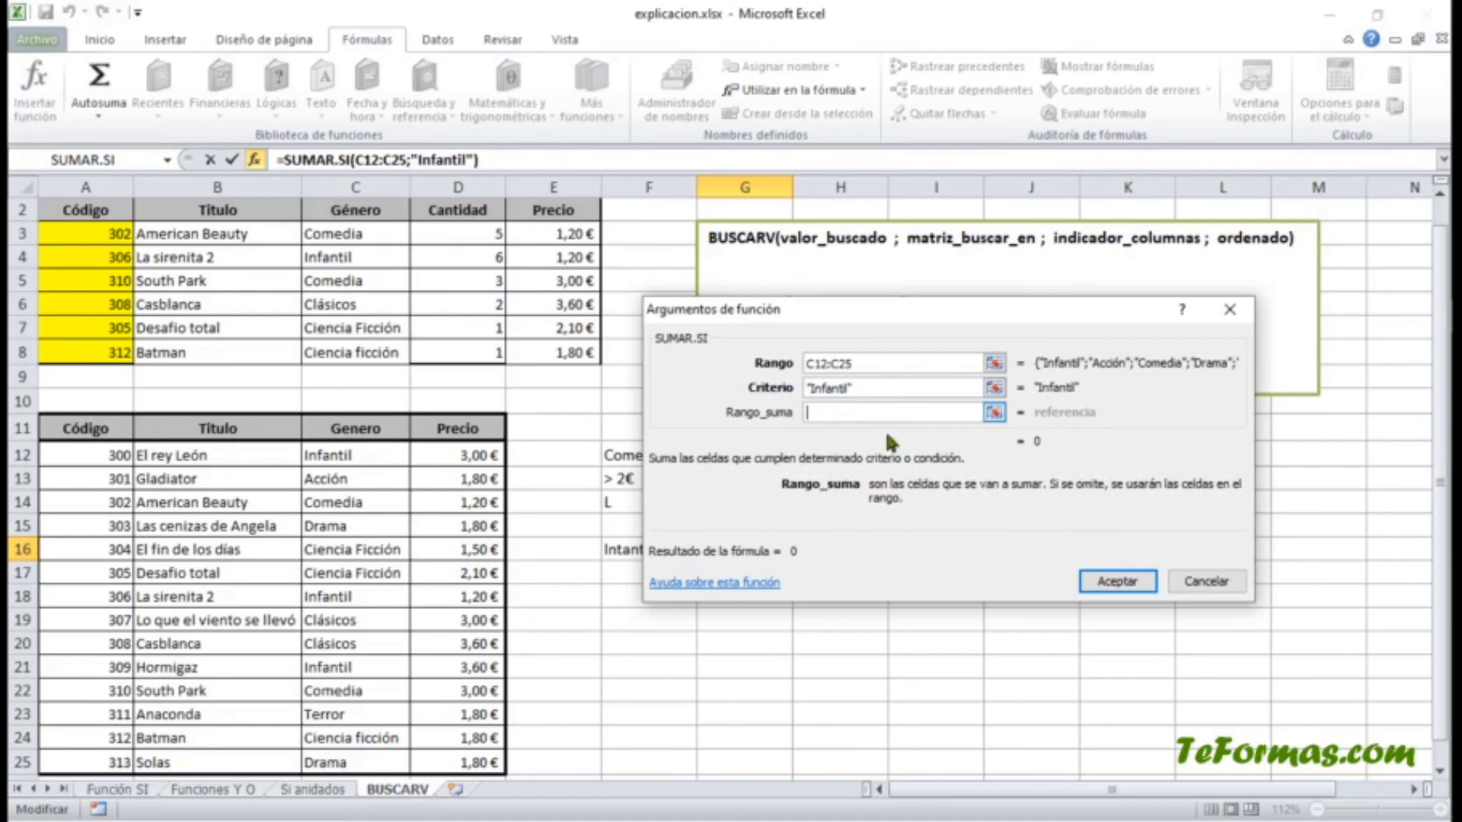
left_click_drag(477, 455, 483, 759)
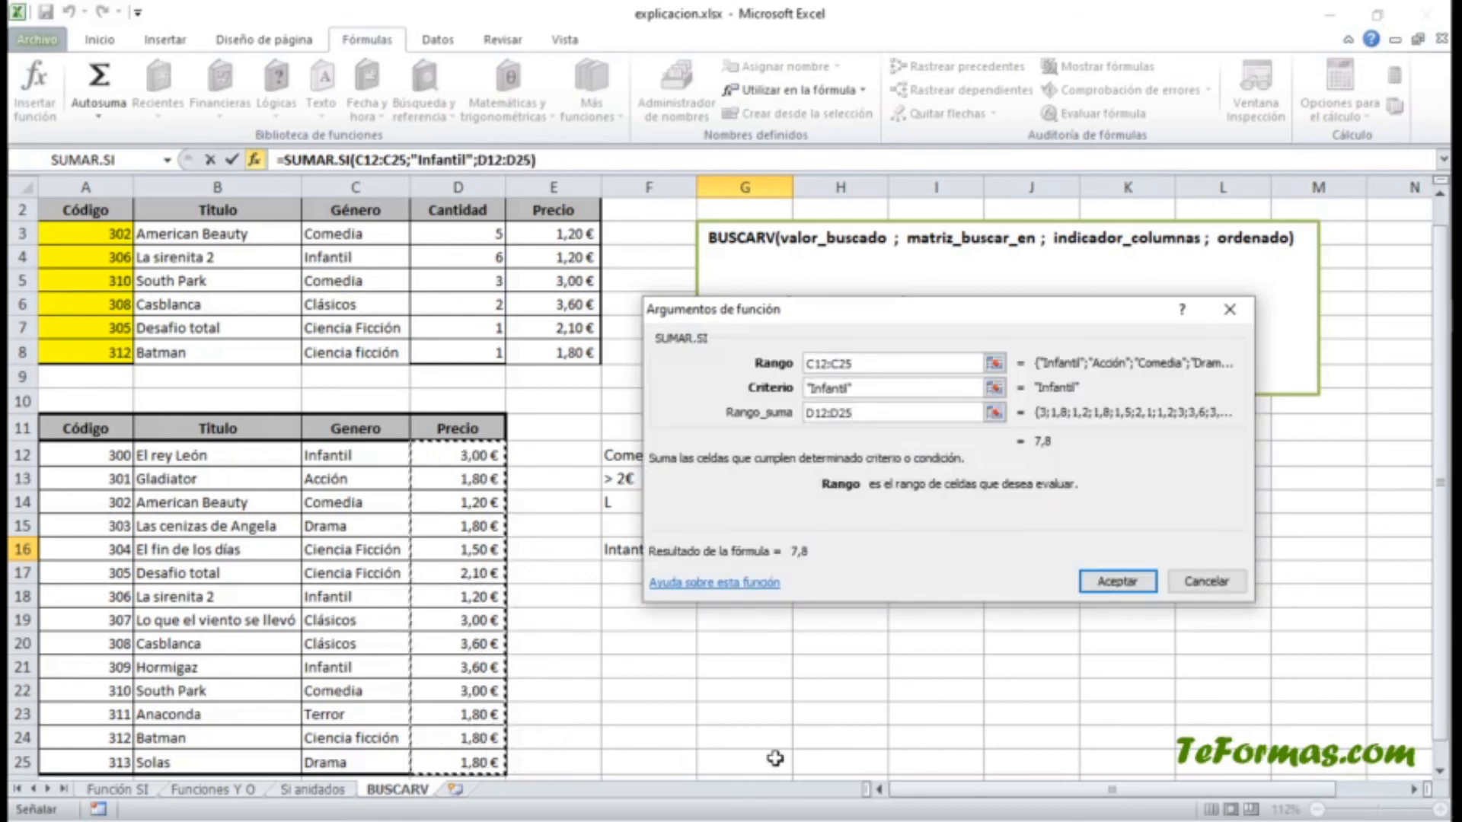
left_click(1117, 582)
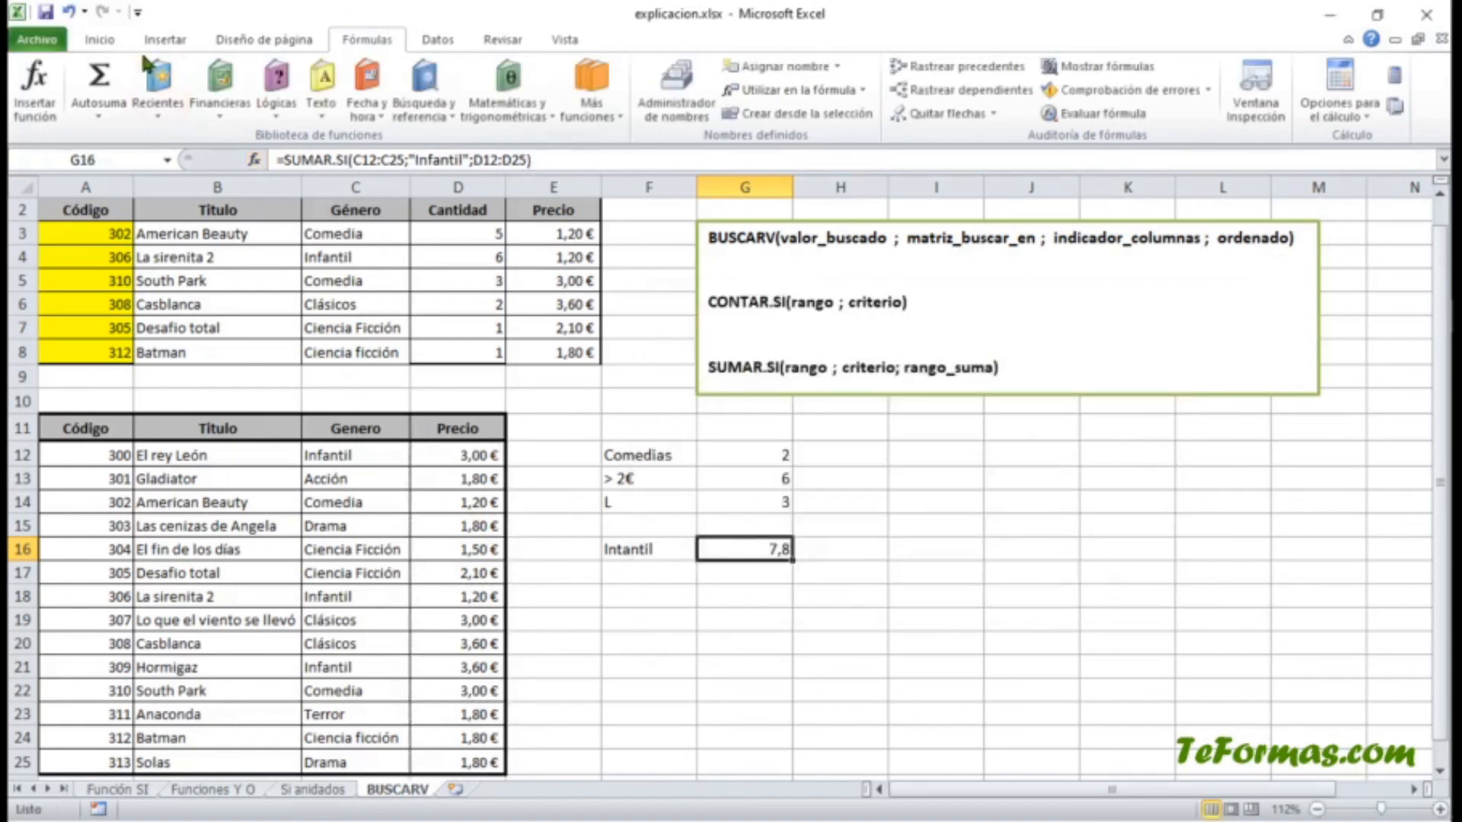
Apply the euro accounting number format to the SUMAR.SI result in G16.
left_click(112, 40)
left_click(671, 105)
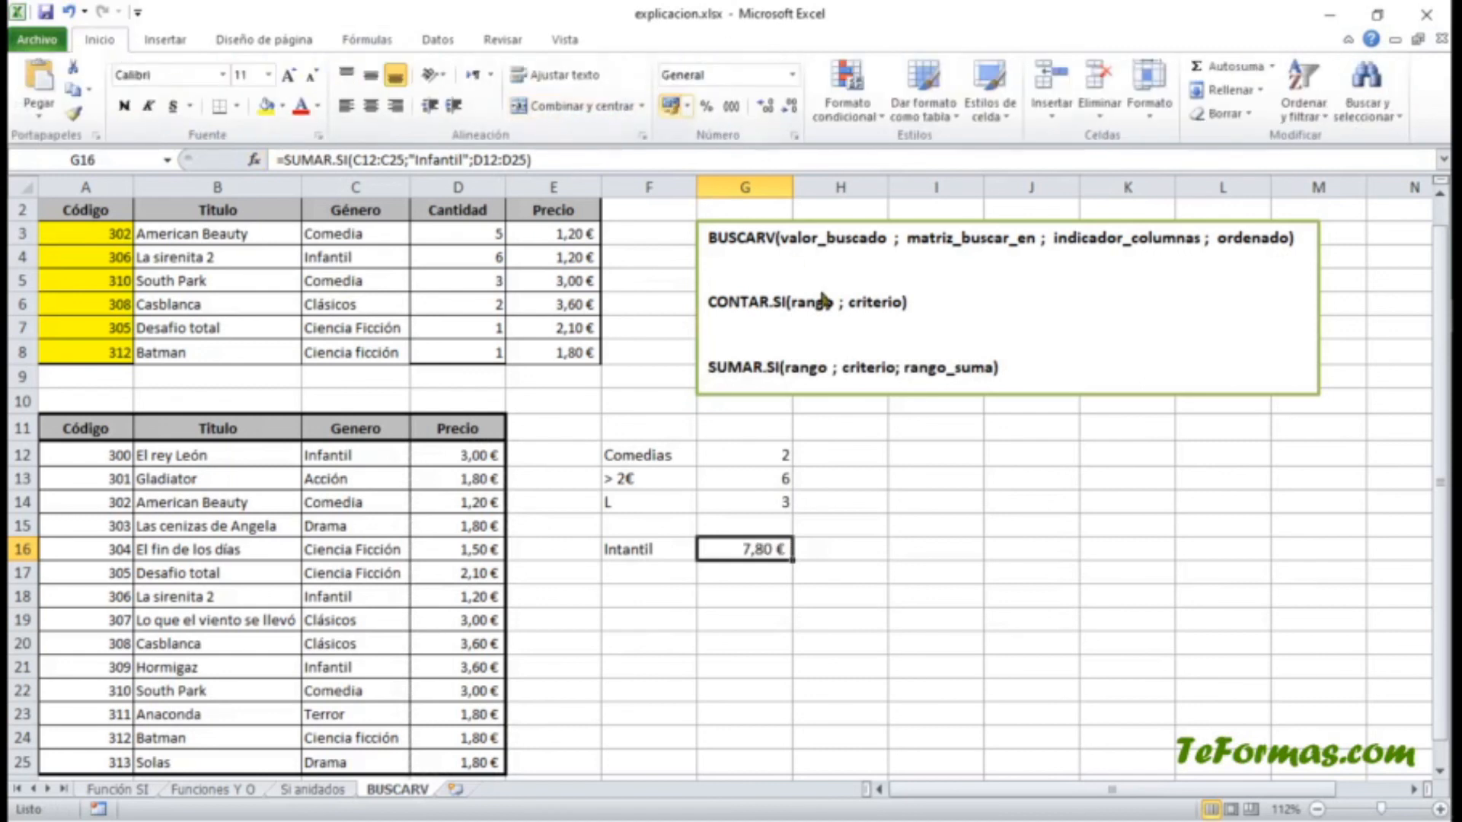
left_click(954, 559)
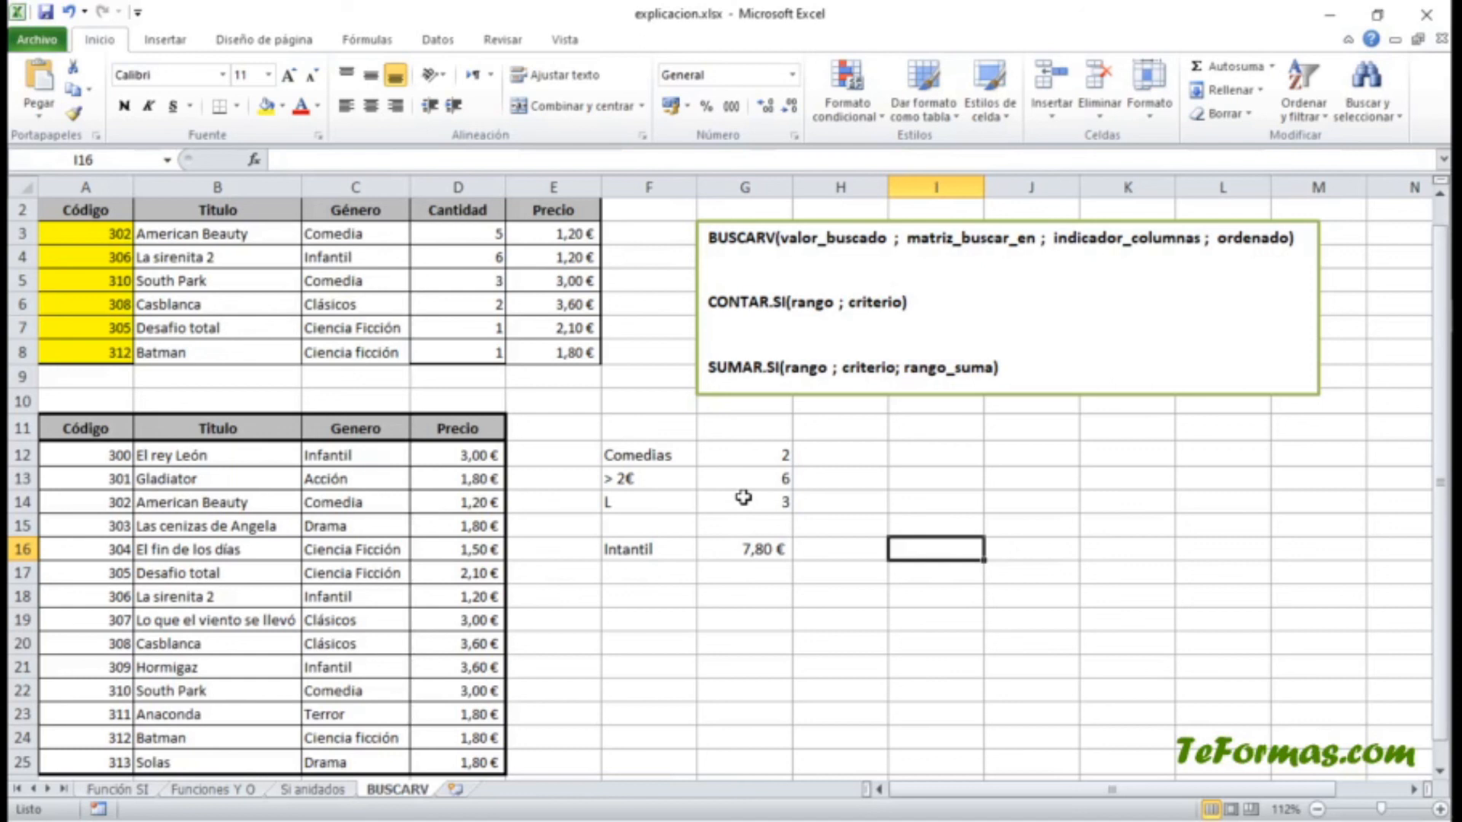
Apply a thick box border (Borde de cuadro grueso) around the upper table, A2:E8.
left_click_drag(99, 209, 538, 352)
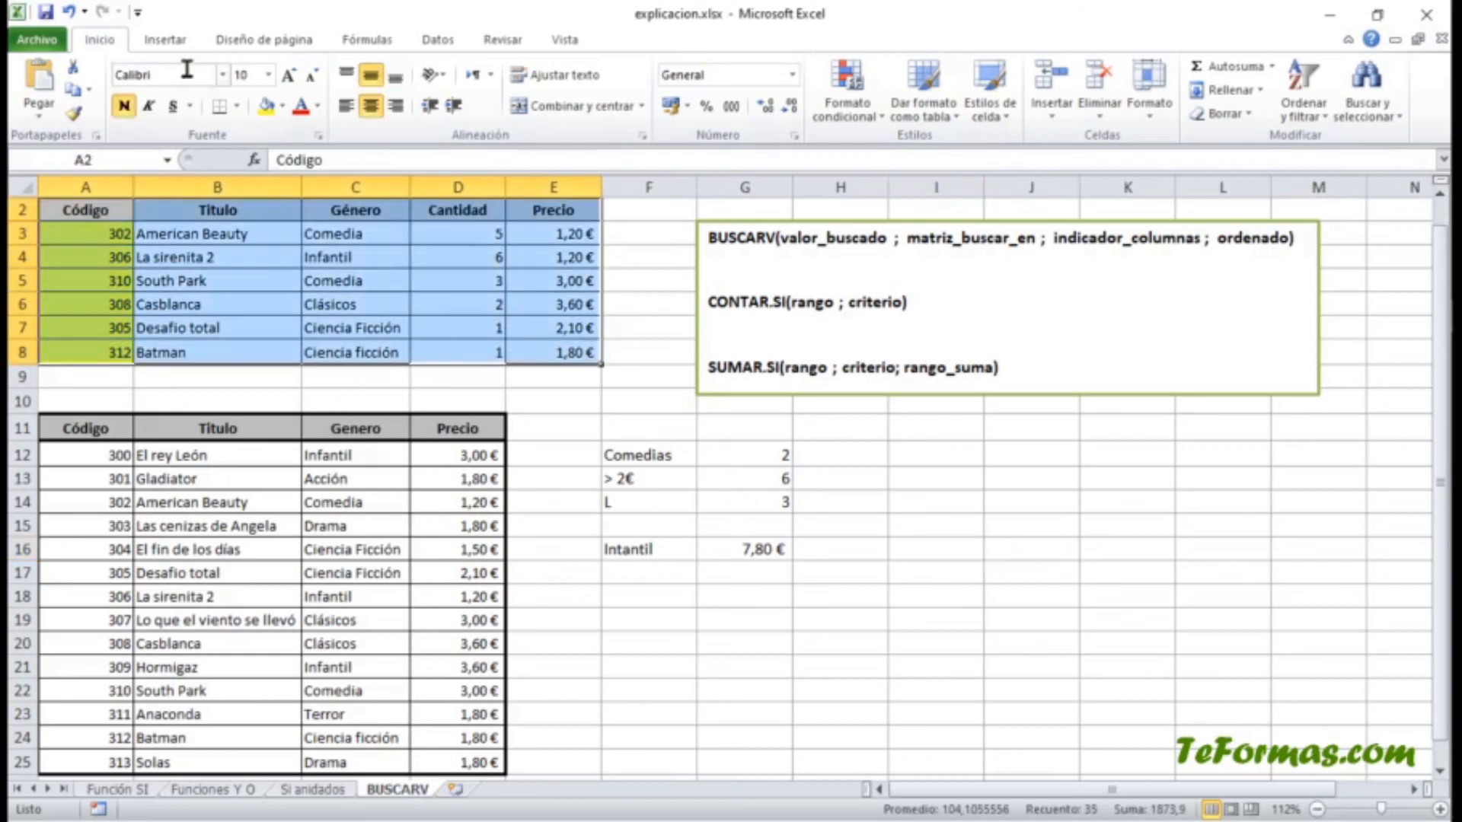
left_click(238, 106)
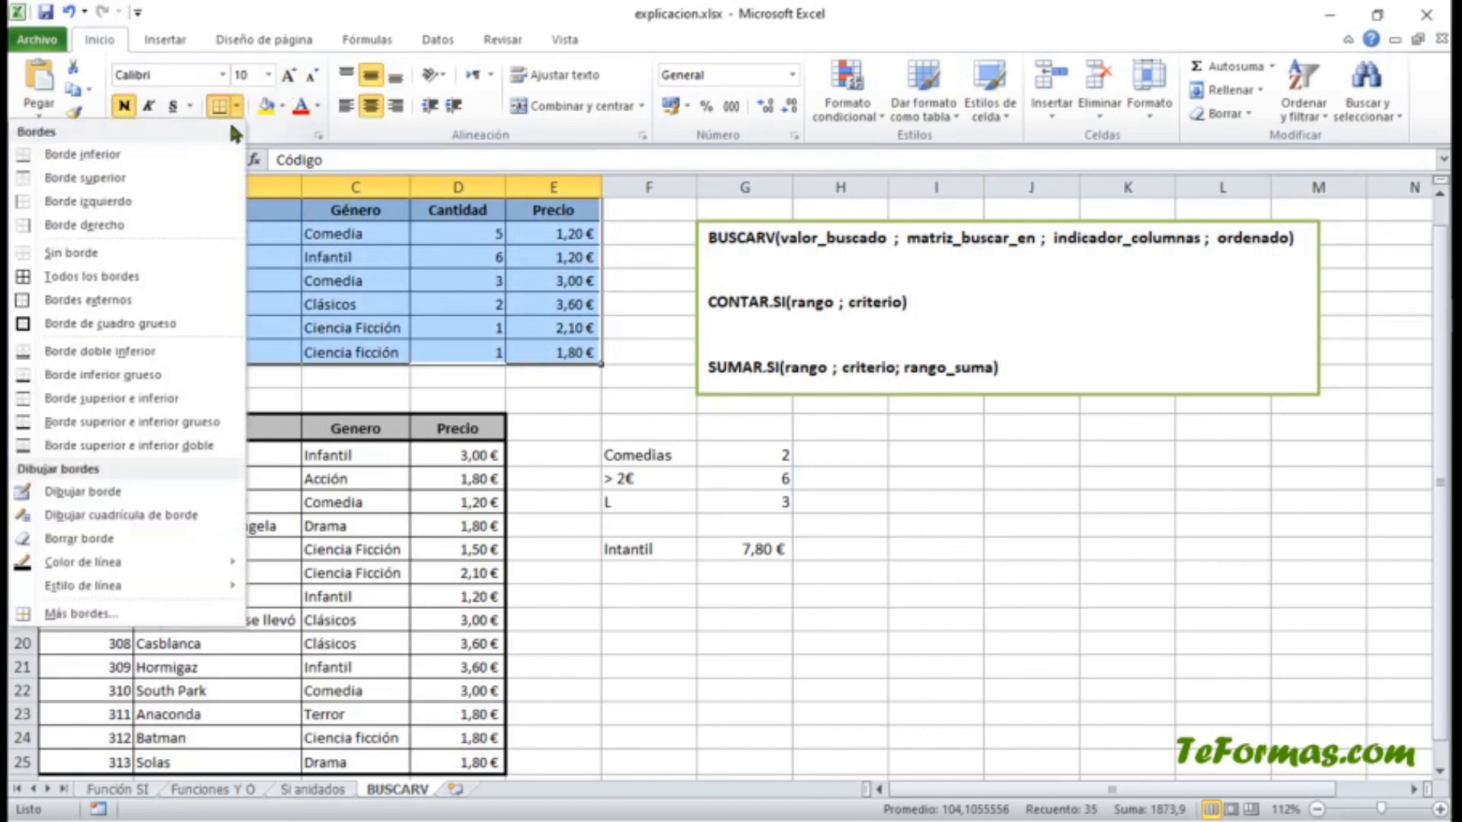
left_click(143, 325)
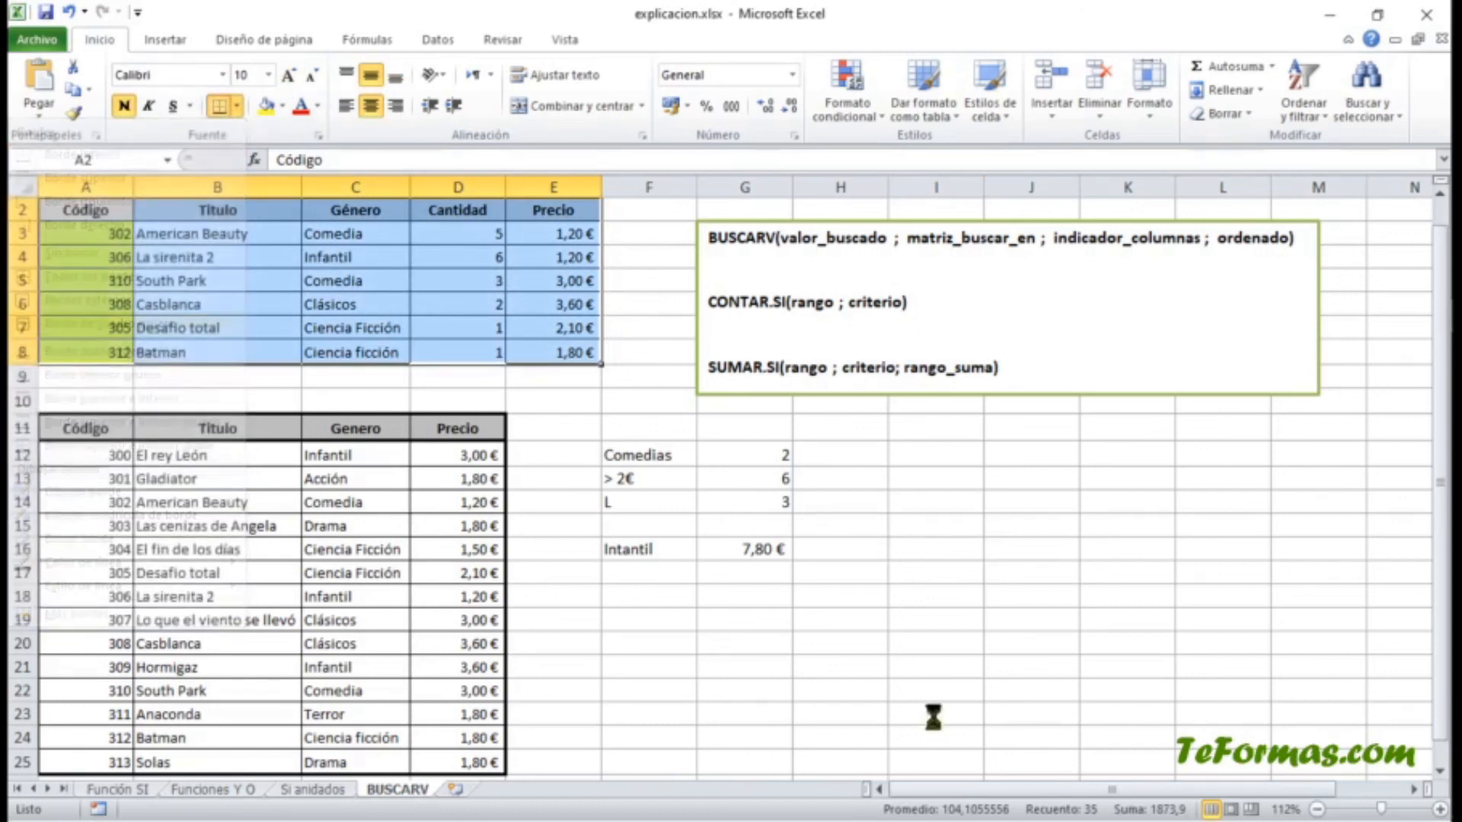
left_click(1024, 626)
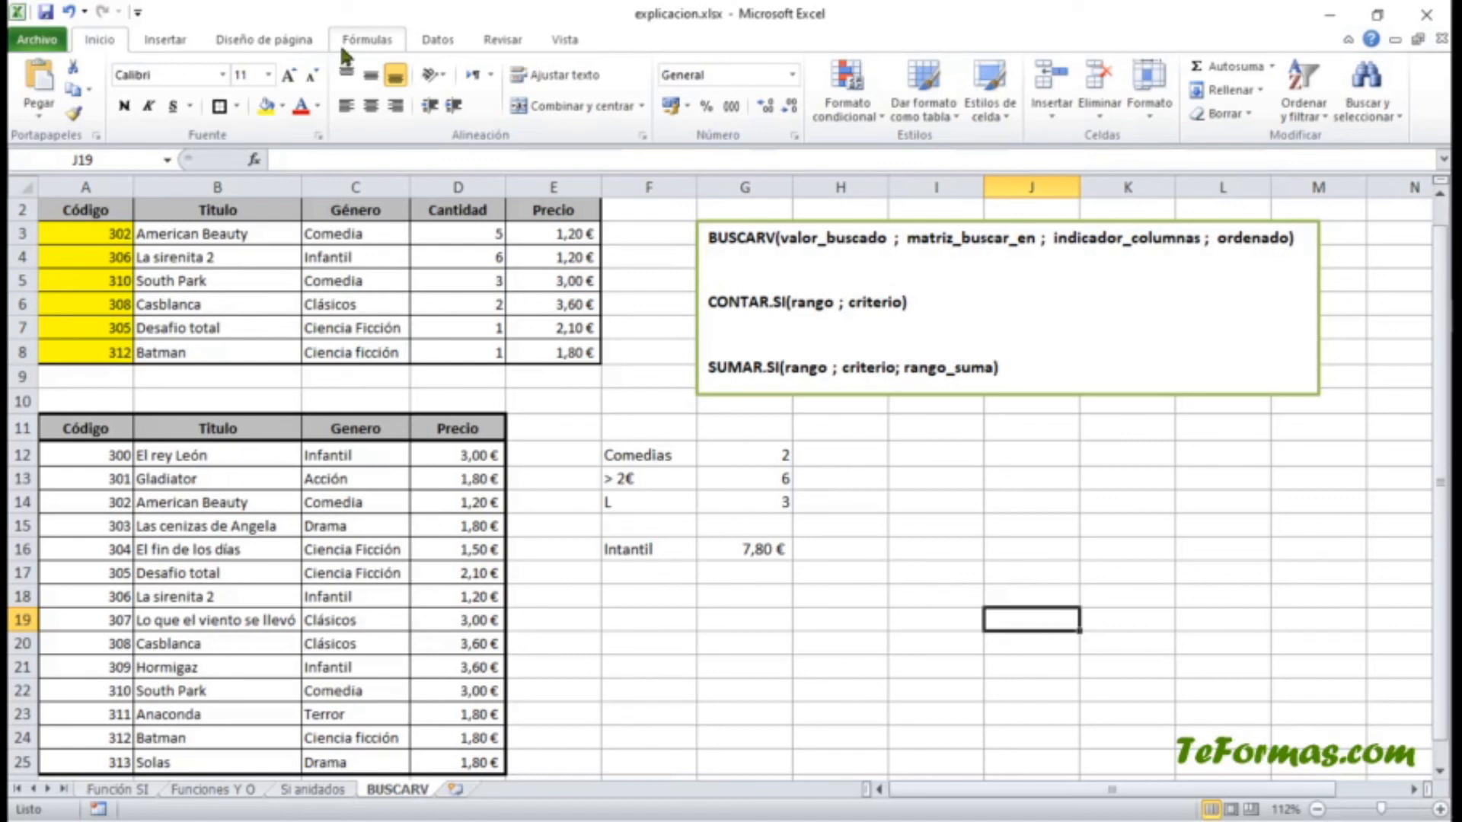
left_click(364, 39)
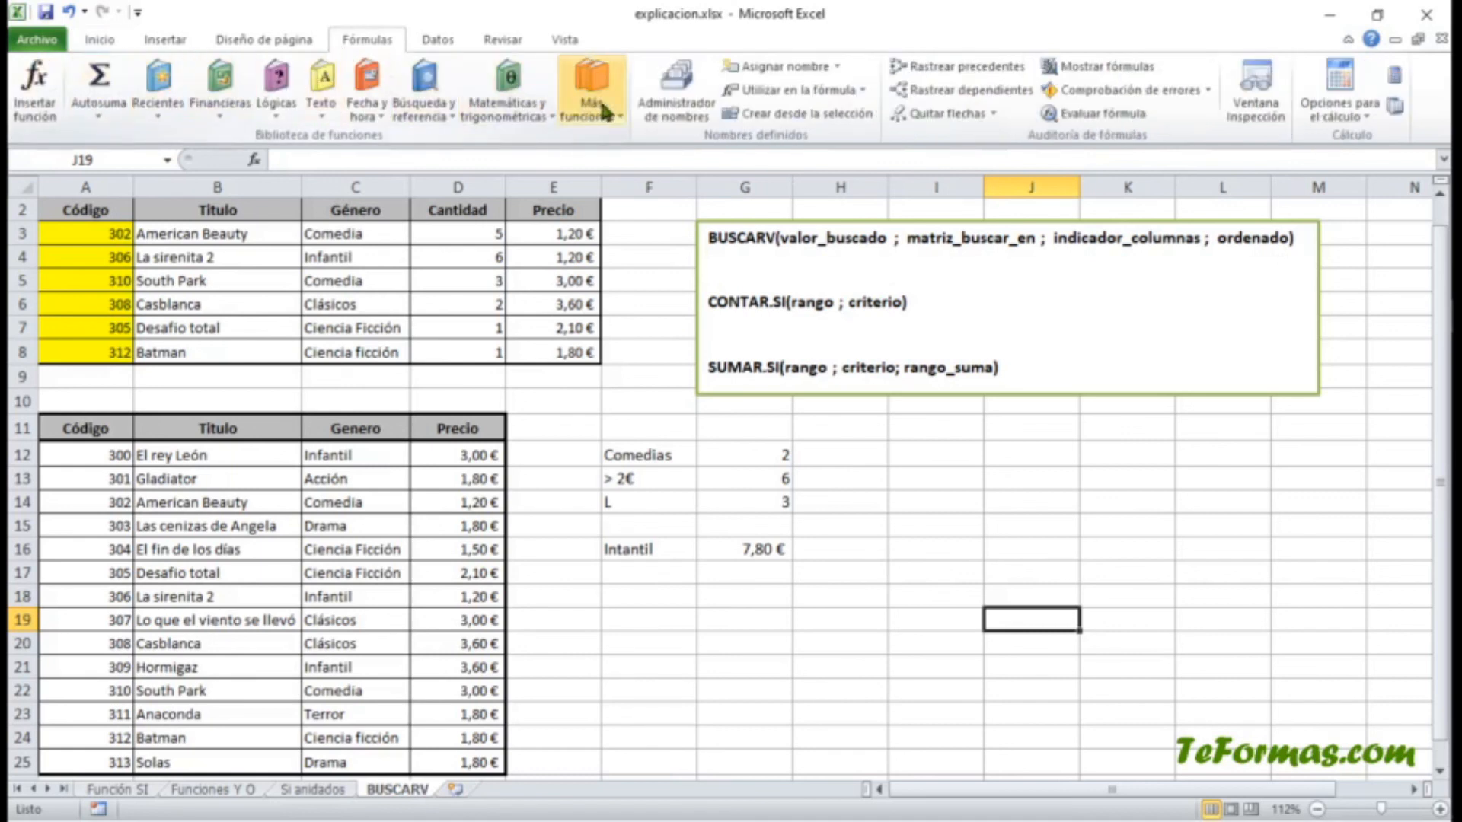